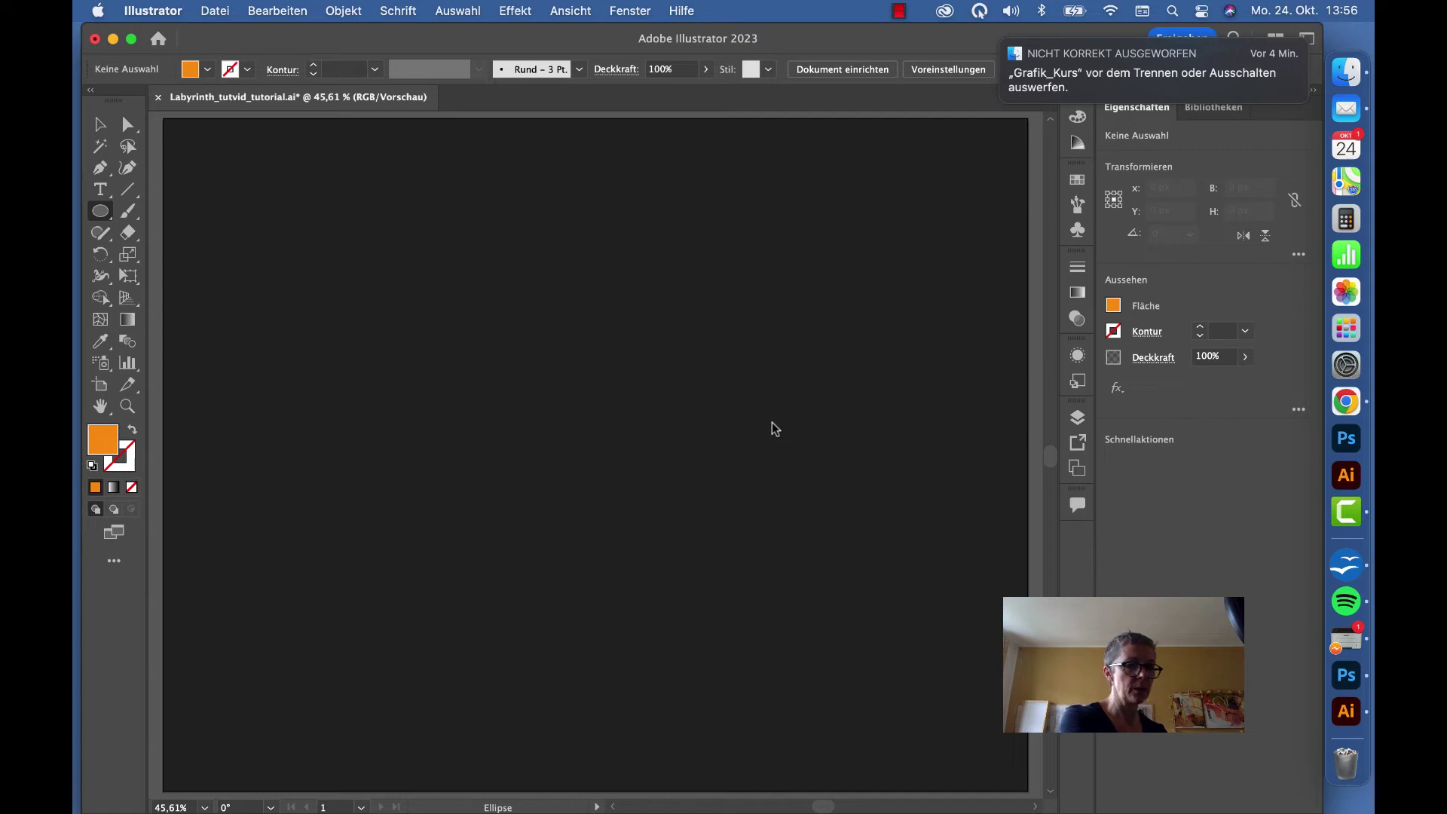
- Draw a 180 × 180 px circle on the artboard with the Ellipse tool
click(1078, 468)
click(863, 408)
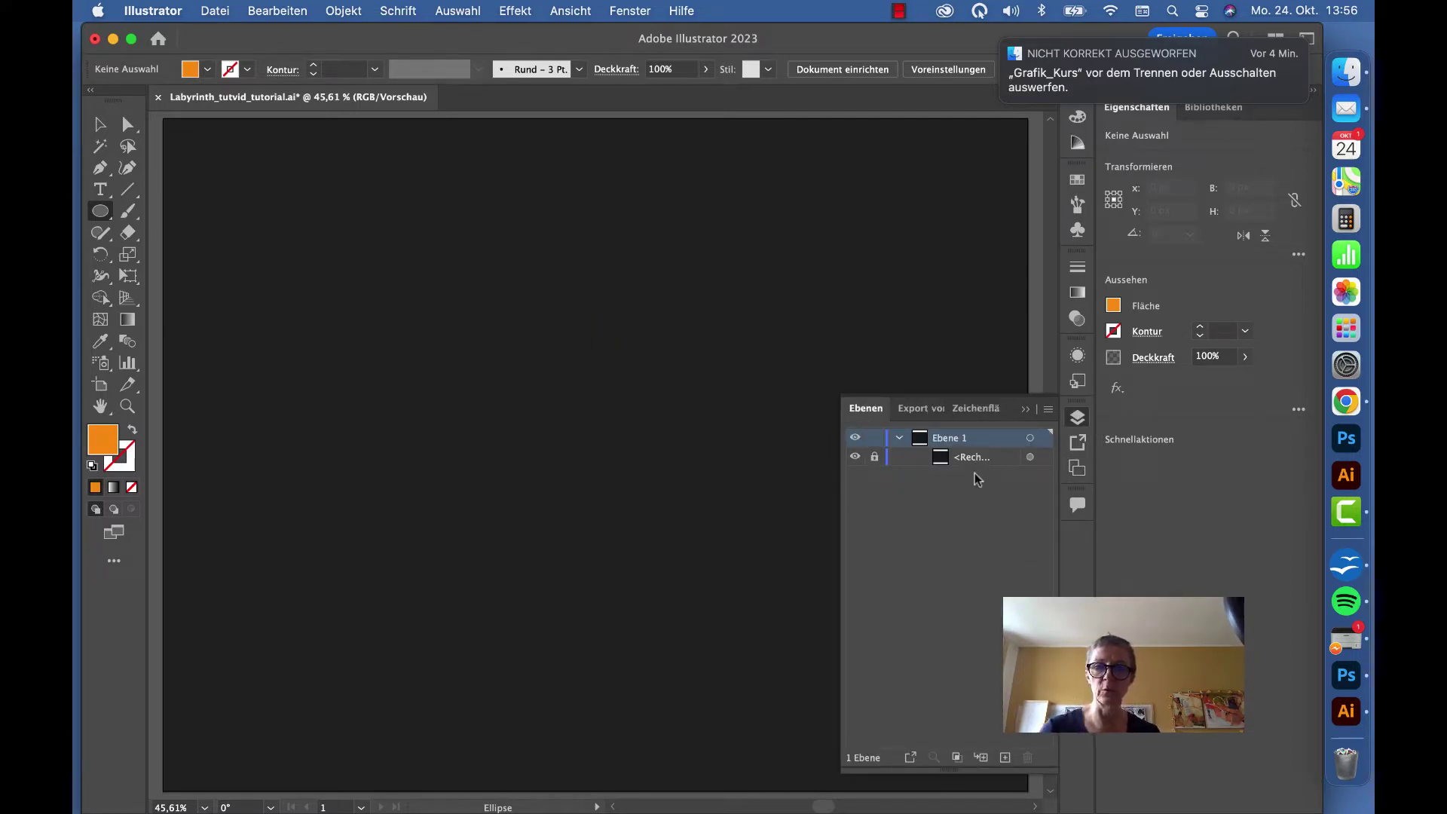
click(1028, 410)
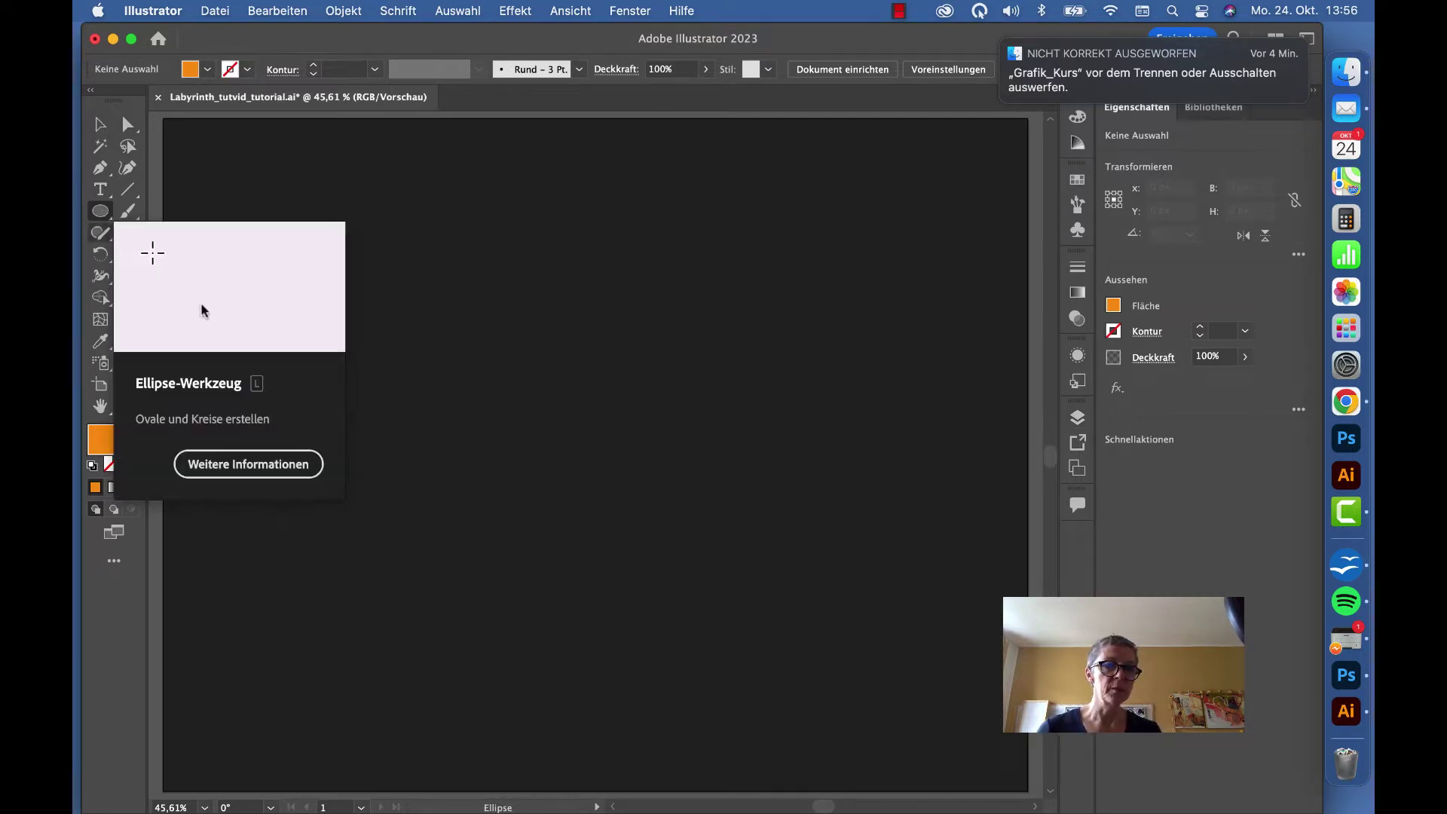
click(558, 429)
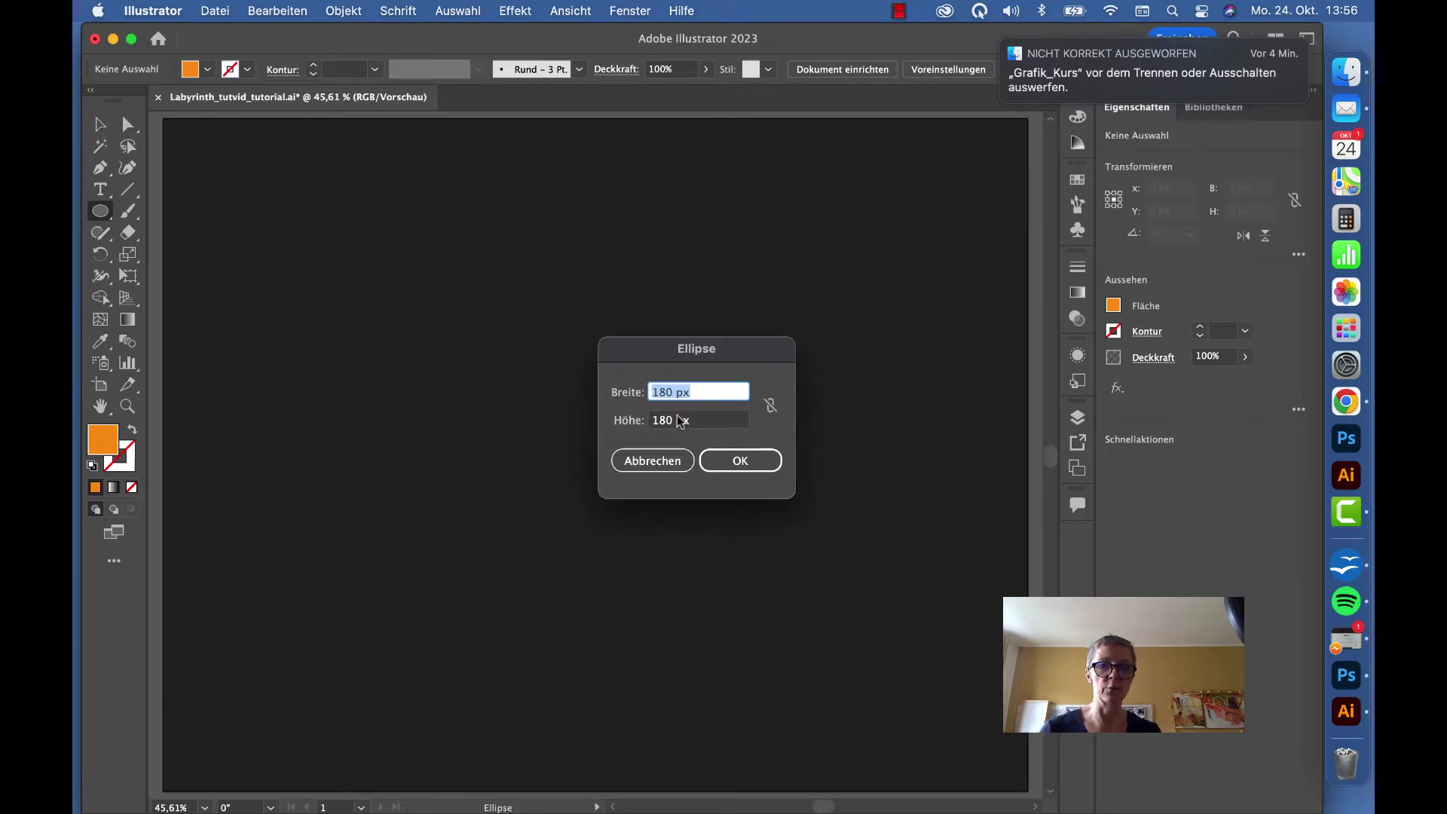
click(742, 461)
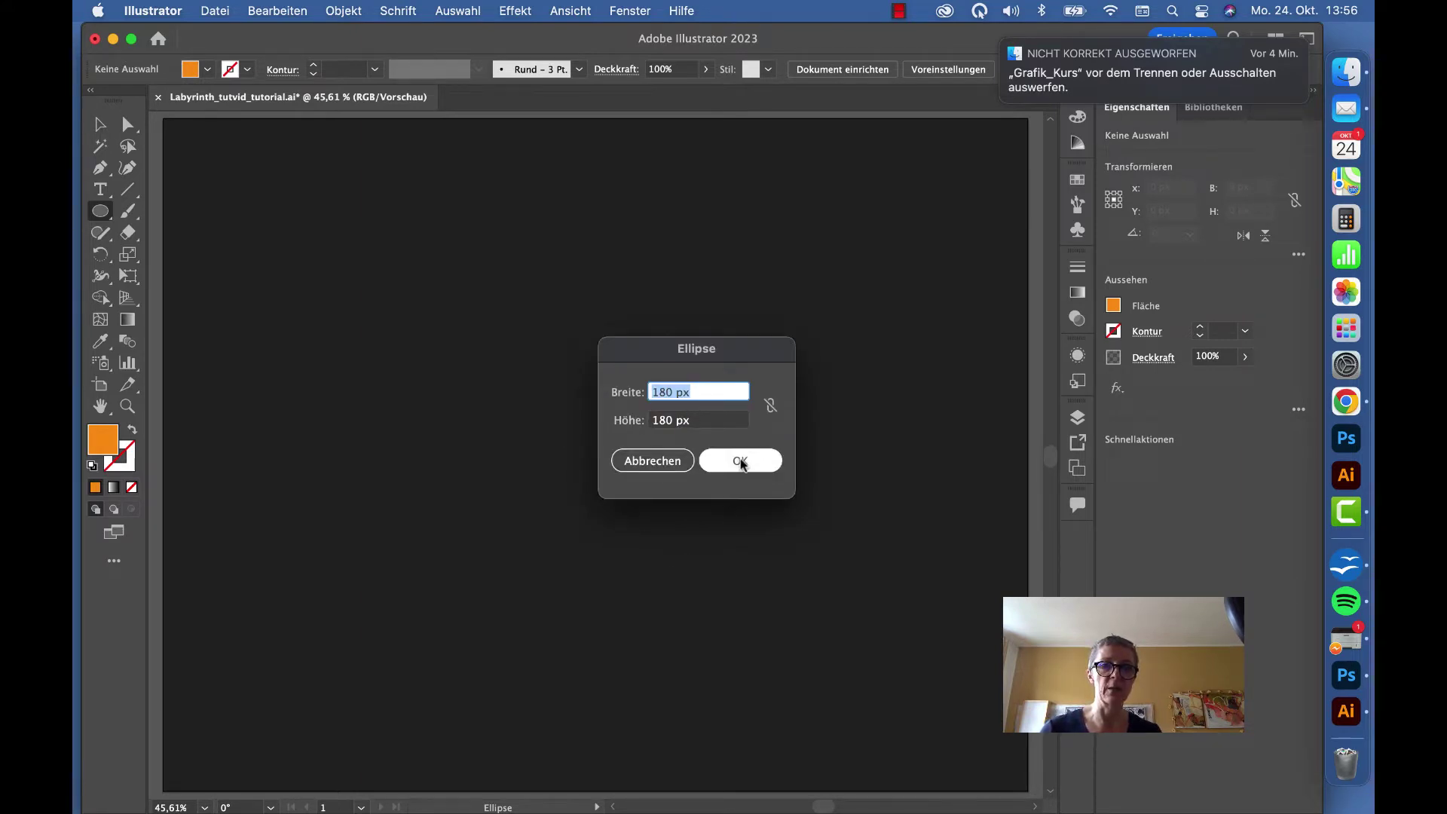
mouse_move(1142, 70)
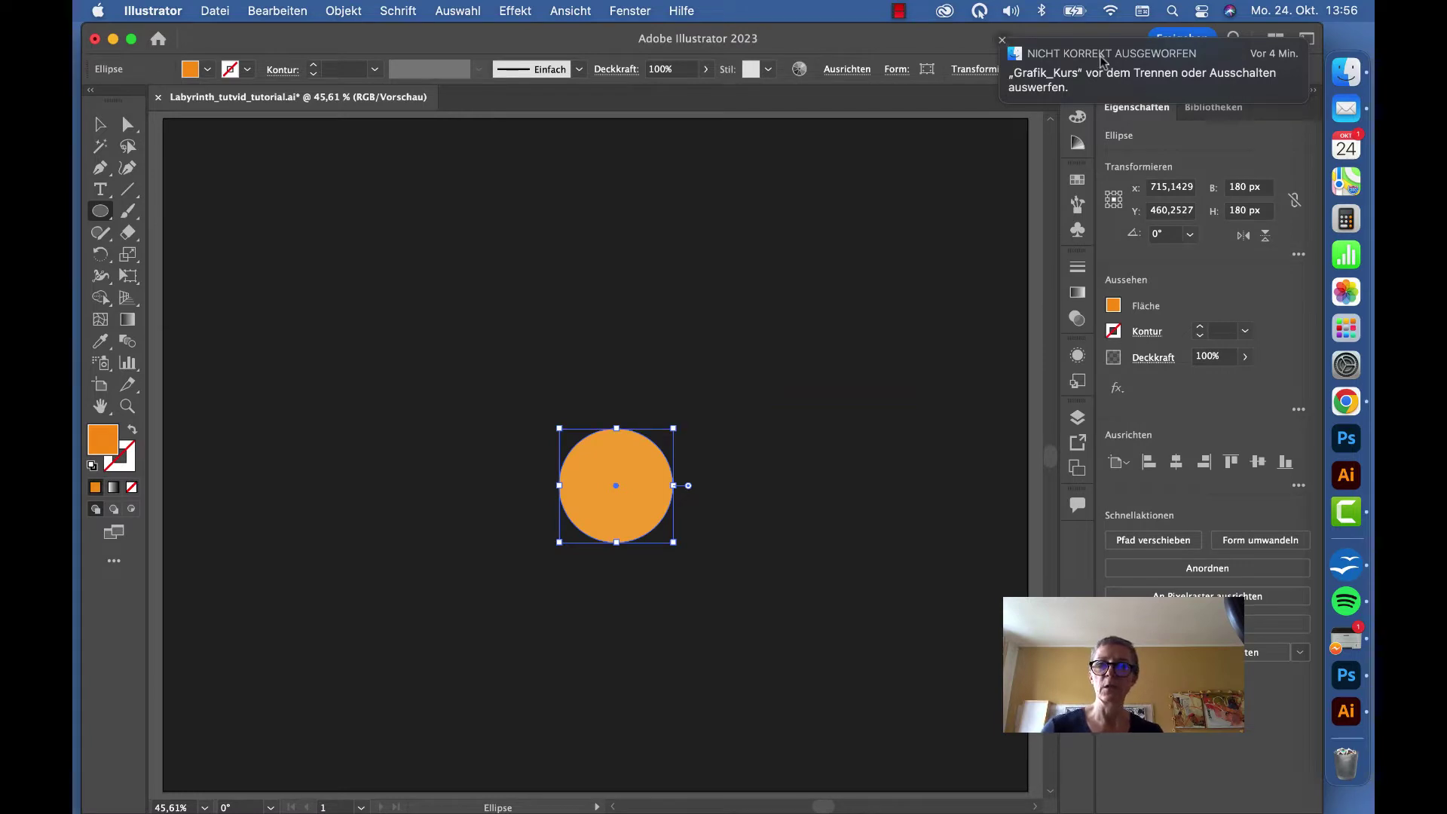
- Centre the circle horizontally and vertically on the artboard
click(1001, 39)
click(847, 69)
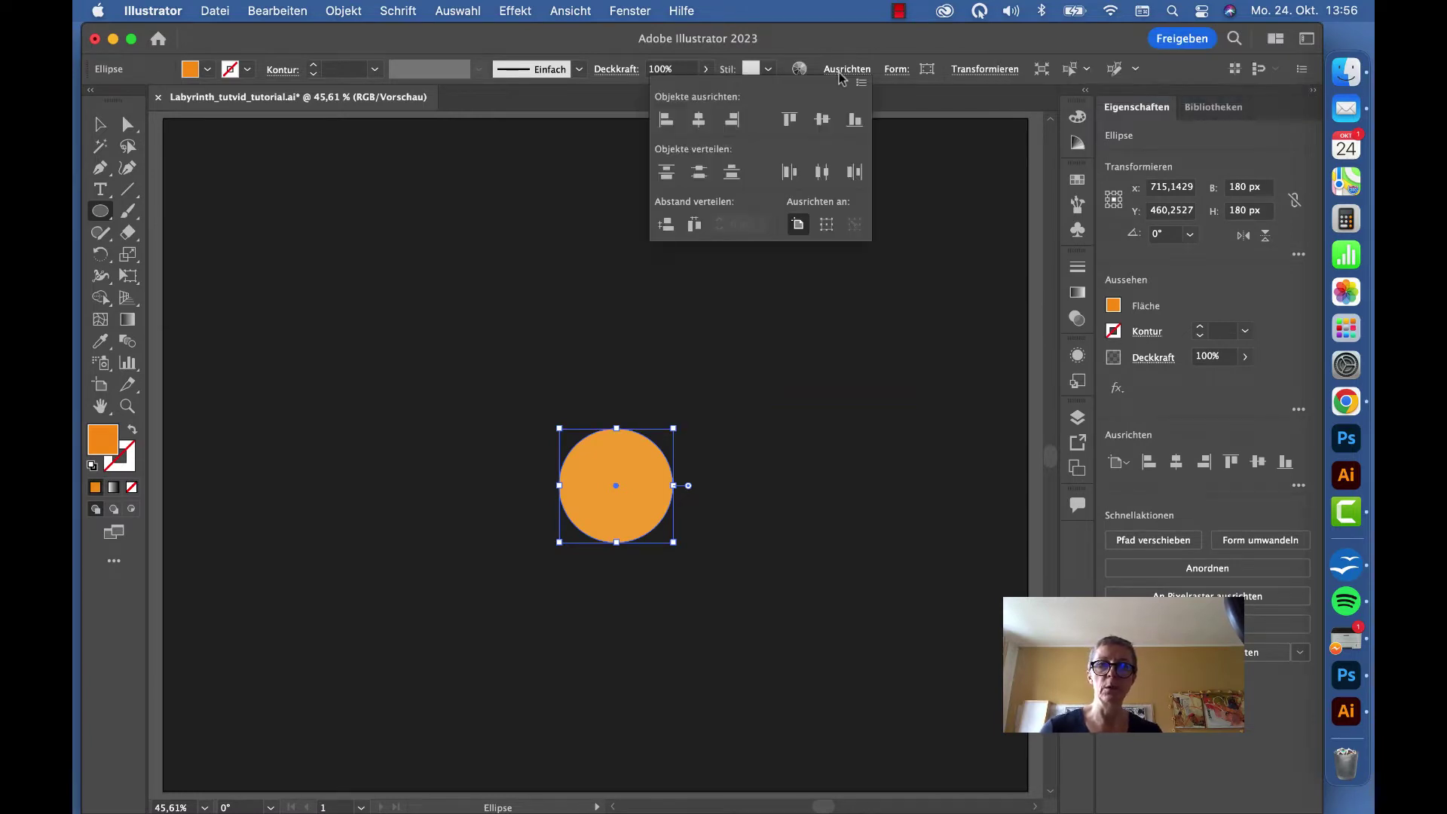
click(698, 119)
click(822, 121)
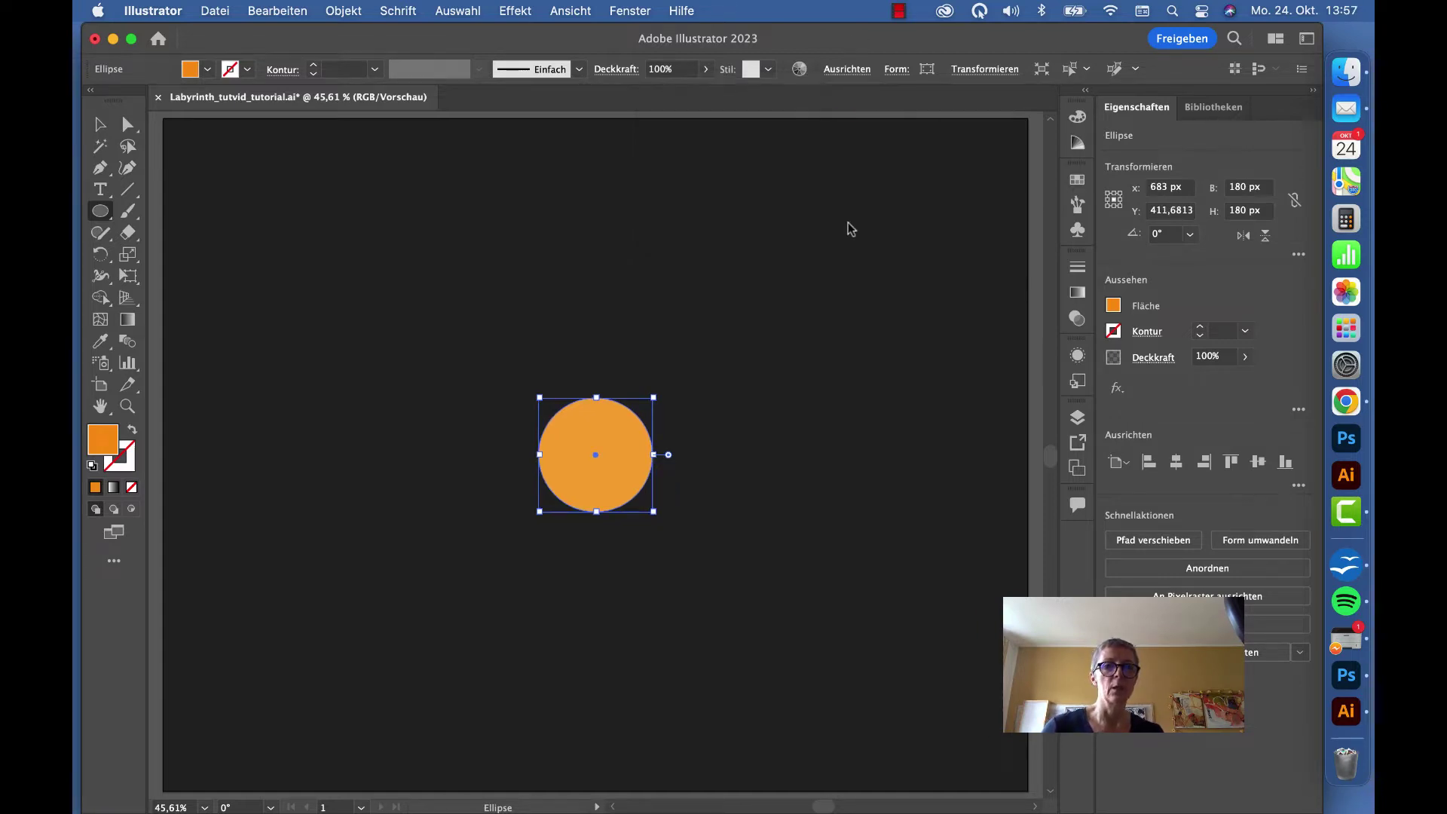
- Offset the circle's path by 20 px with Pfad verschieben, making a 220 px ring
click(358, 12)
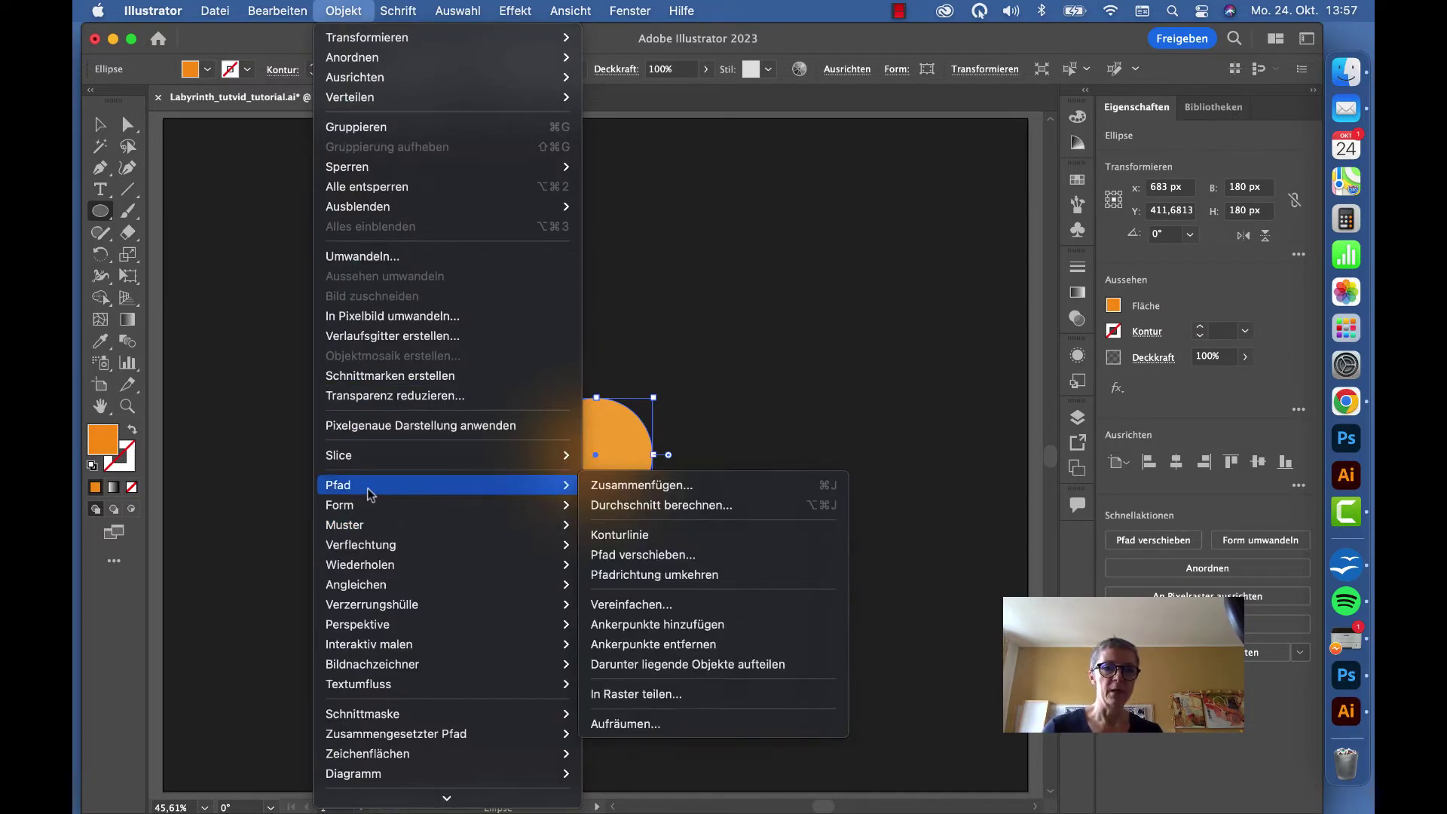
mouse_move(337, 486)
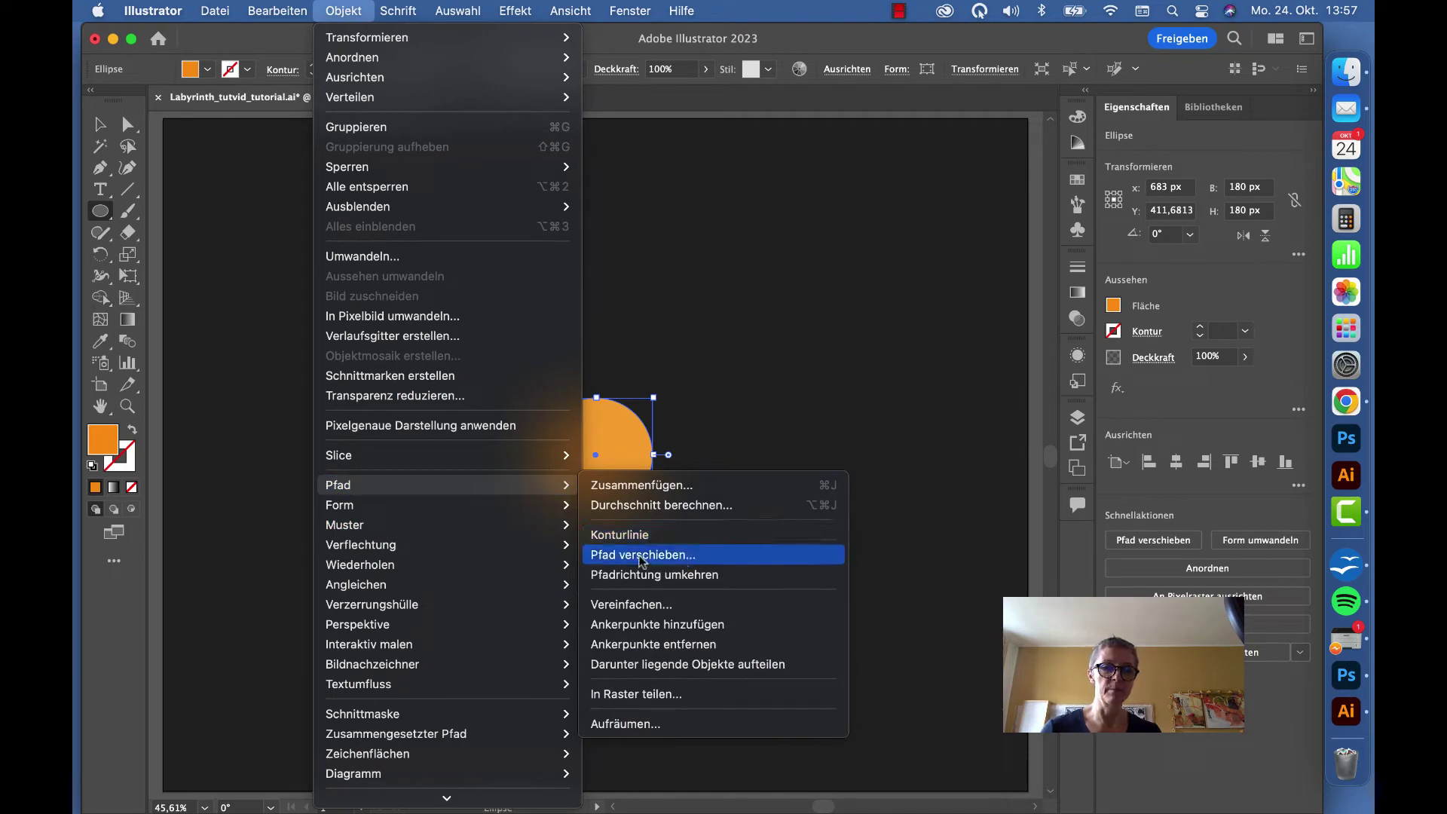
click(641, 557)
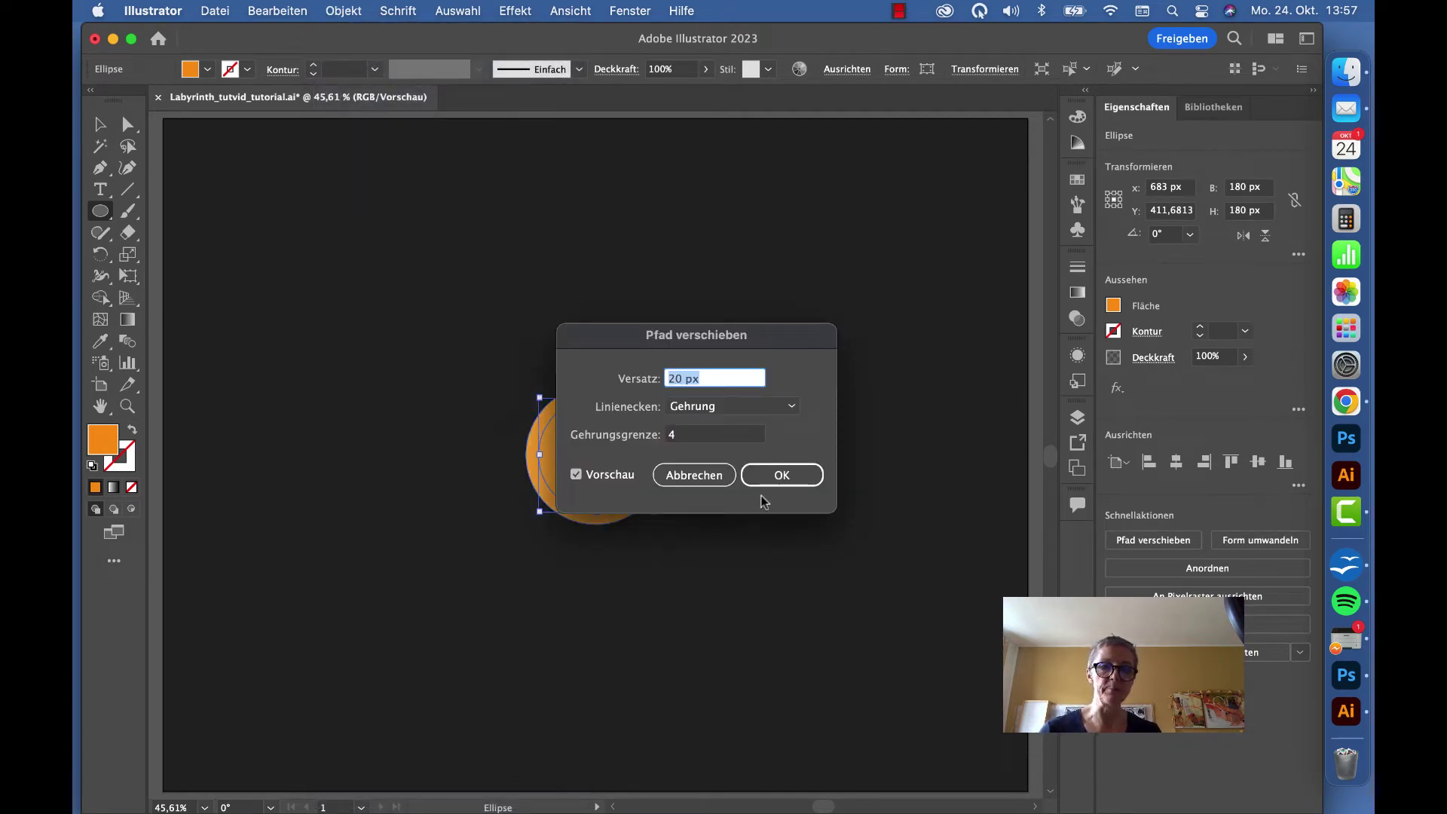
click(782, 474)
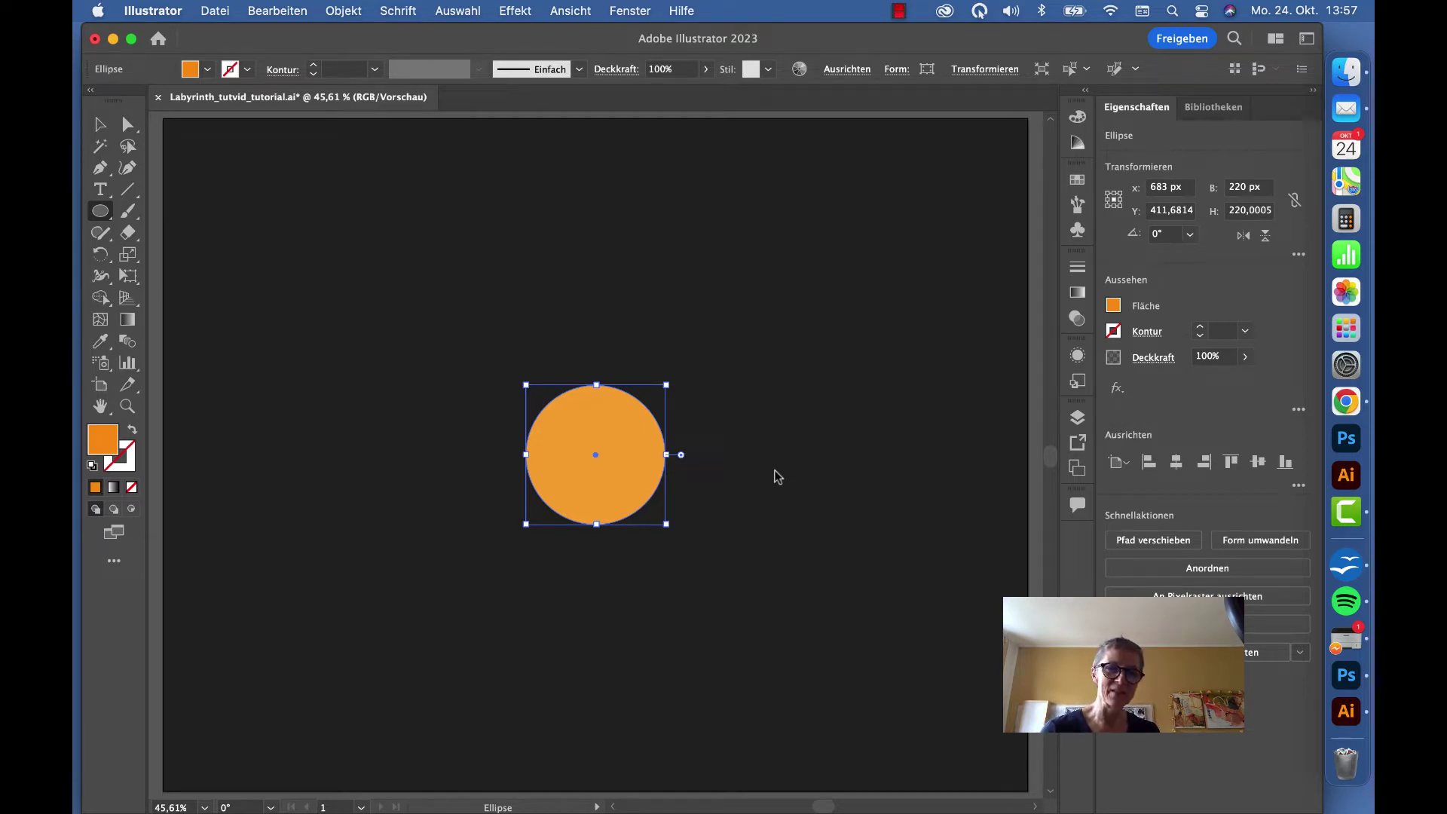
- Open the Tastaturbefehle dialog and show the Menübefehle shortcuts
click(276, 10)
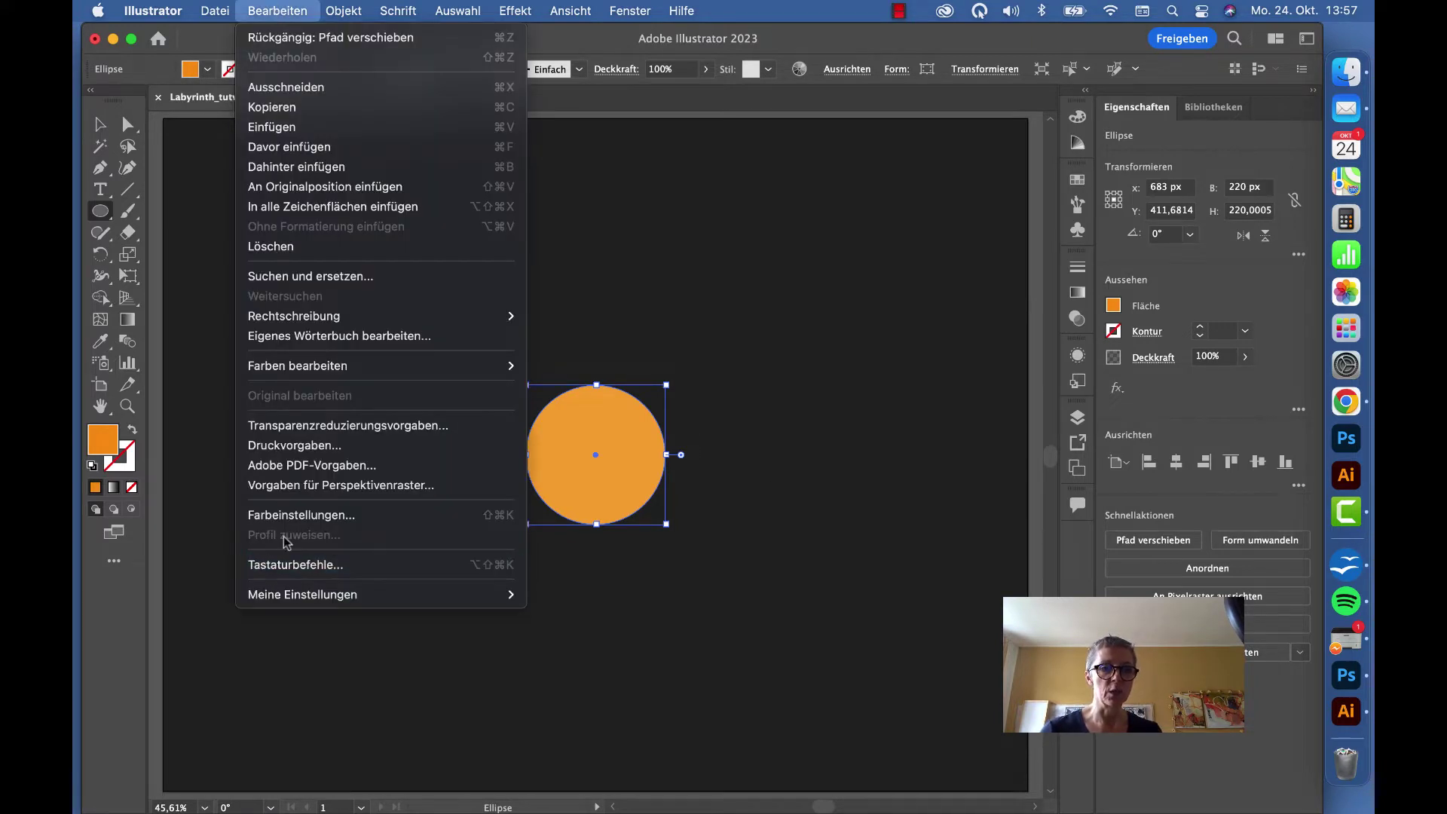
click(295, 565)
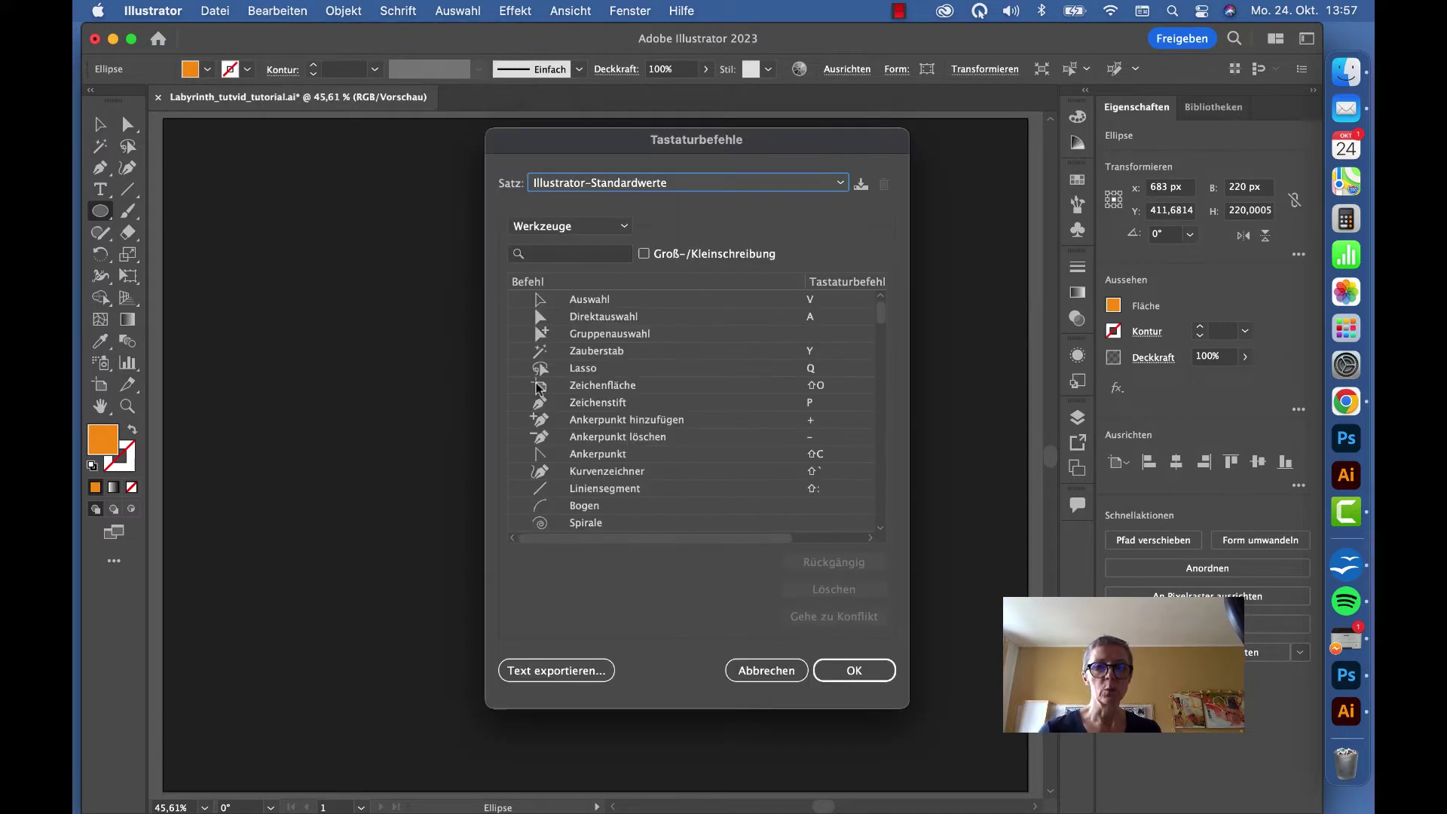
click(584, 184)
click(582, 190)
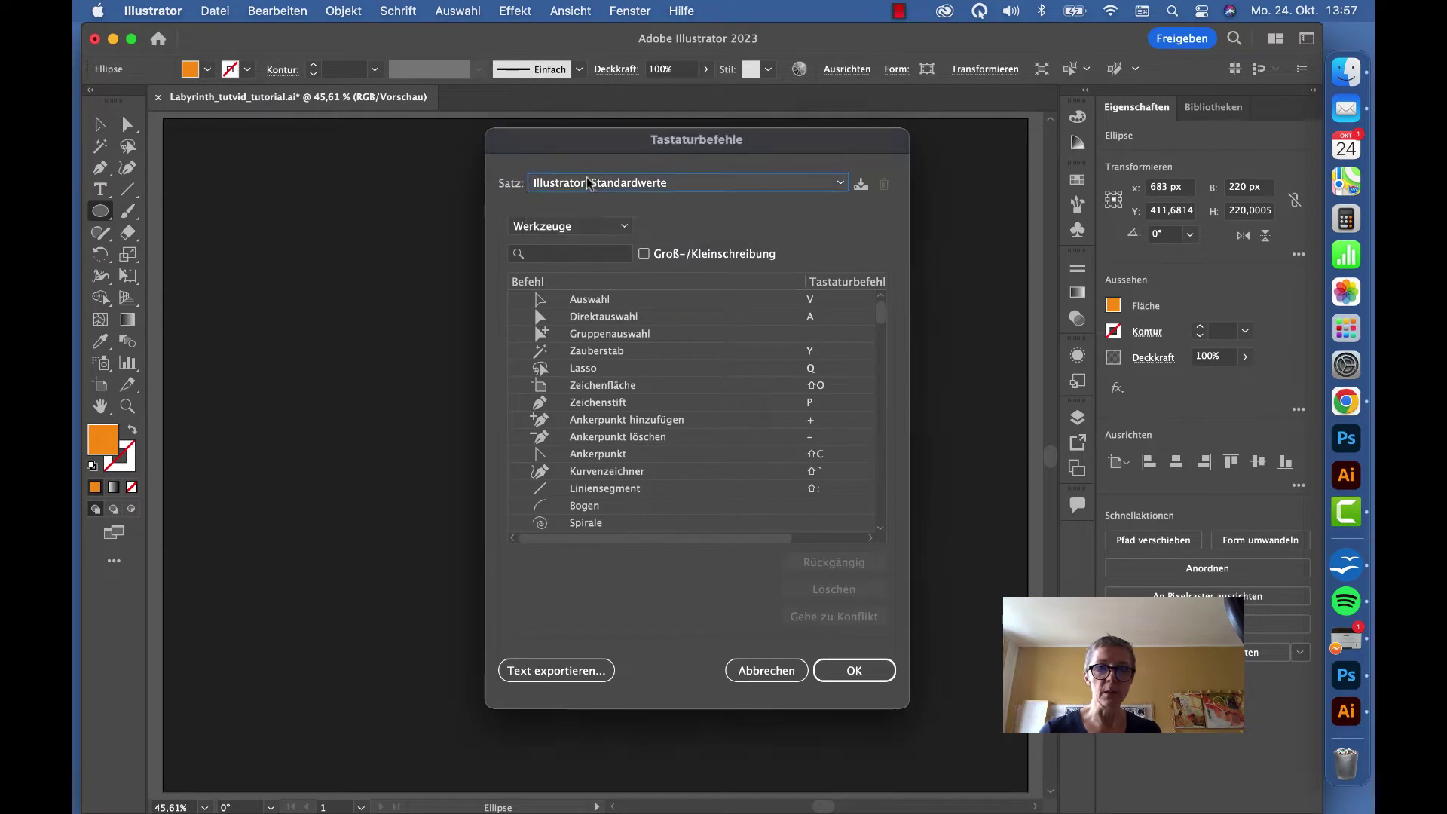
click(577, 226)
click(568, 248)
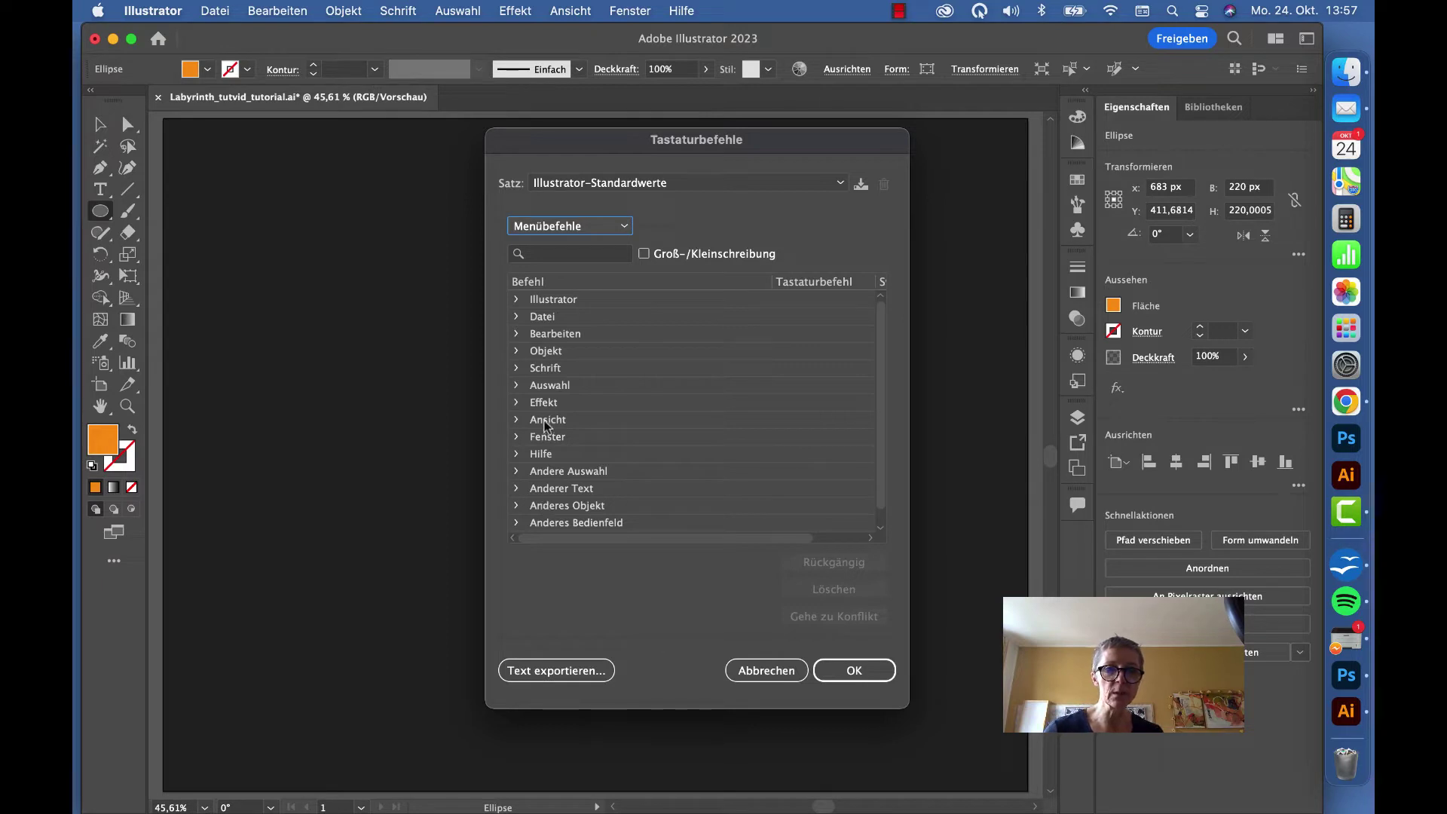
- Assign Cmd+Alt+O to Objekt > Pfad > Pfad verschieben and save the set as 'Pfad verschieben'
click(516, 351)
scroll(585, 477, down, 5)
click(538, 351)
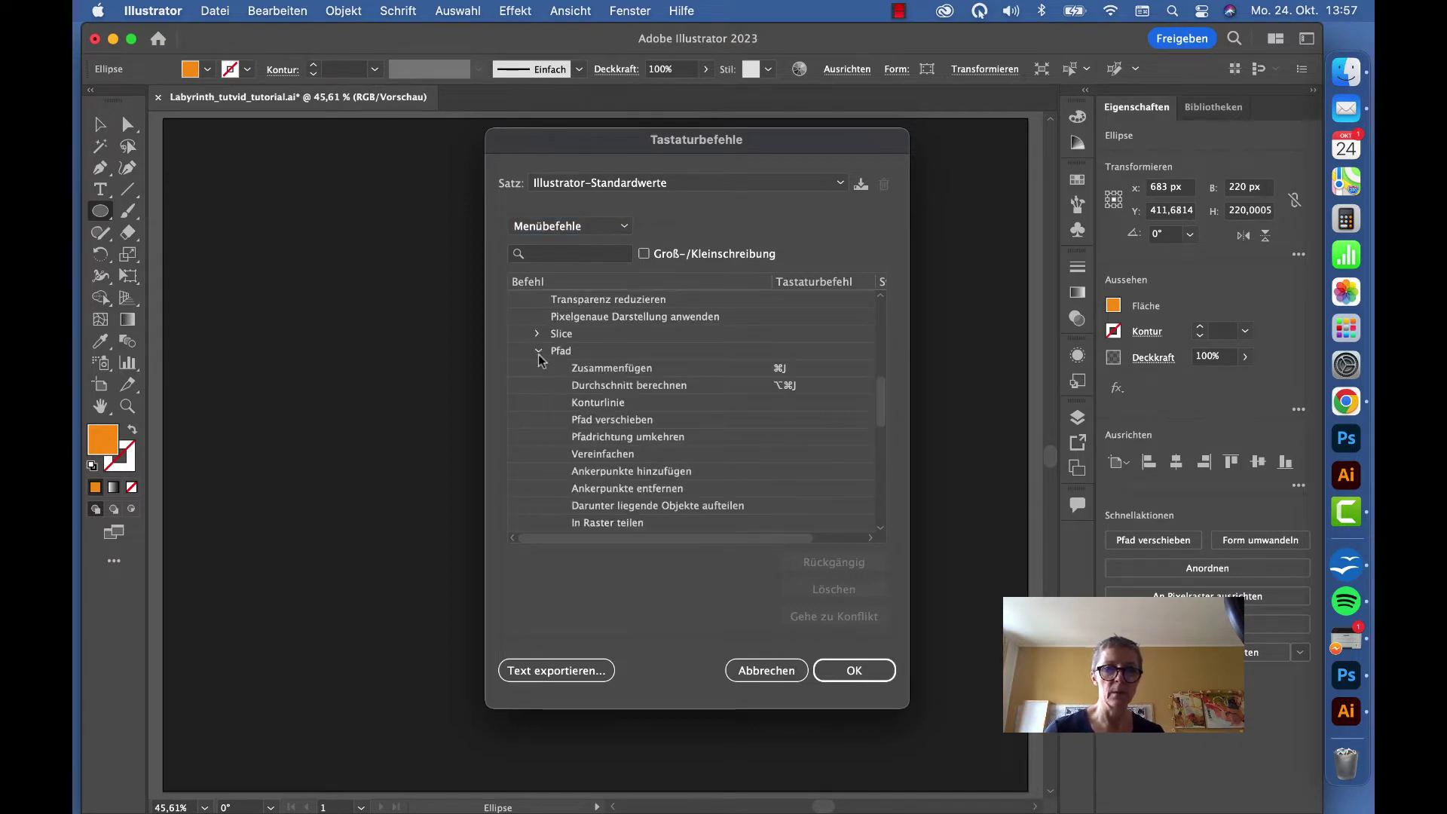
scroll(605, 420, up, 2)
scroll(606, 421, down, 2)
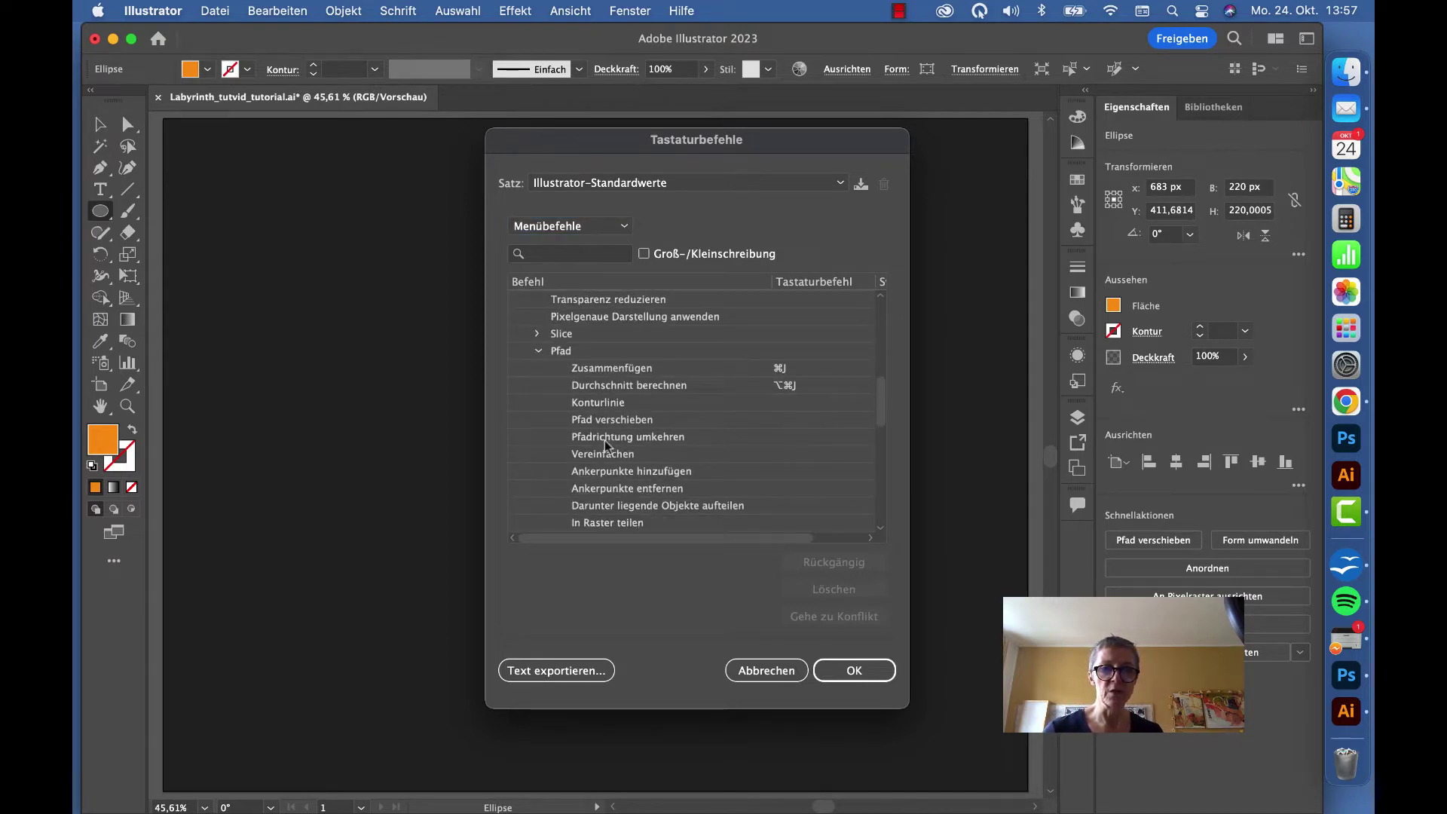
click(606, 419)
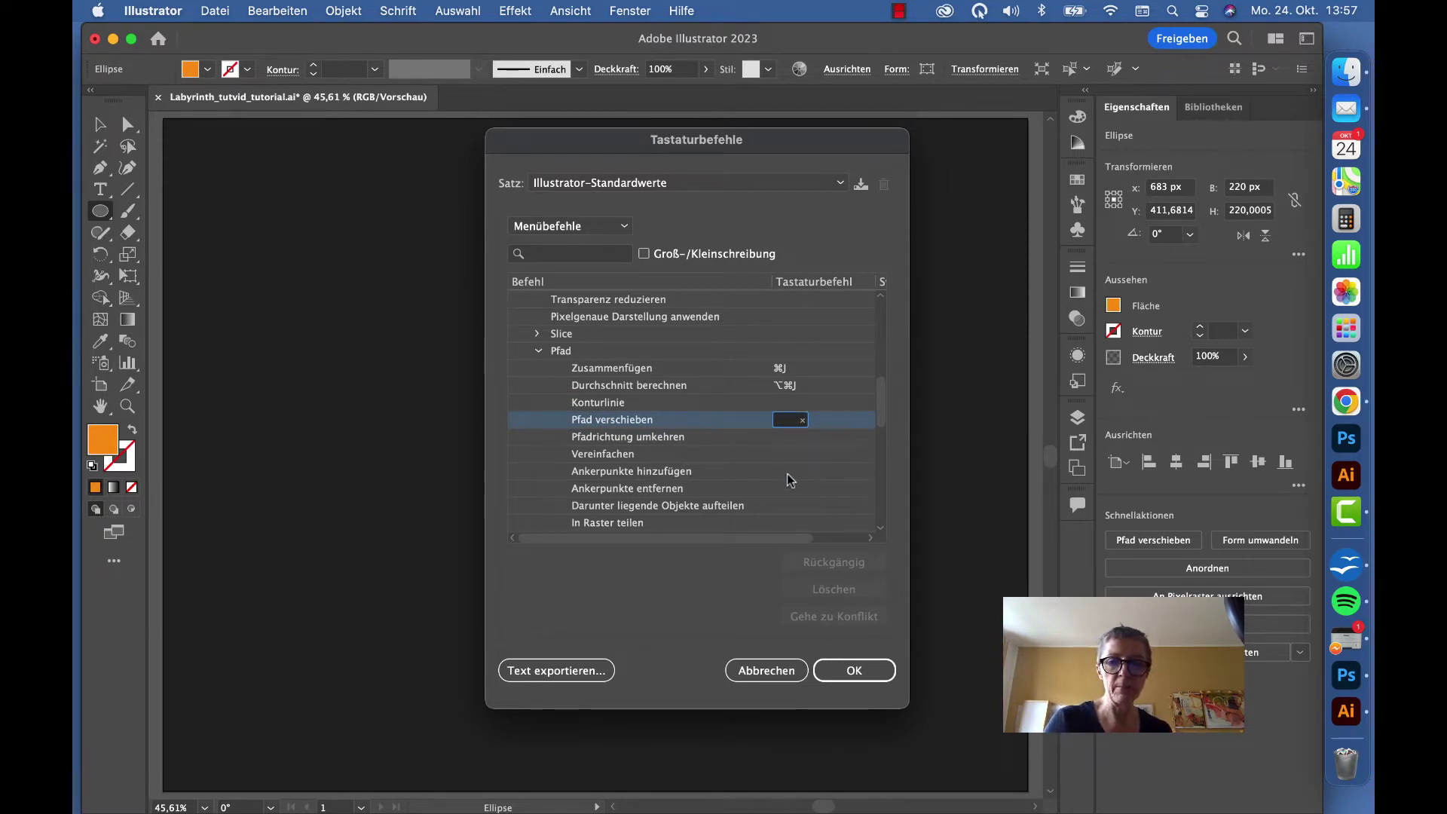
key(super+alt+o)
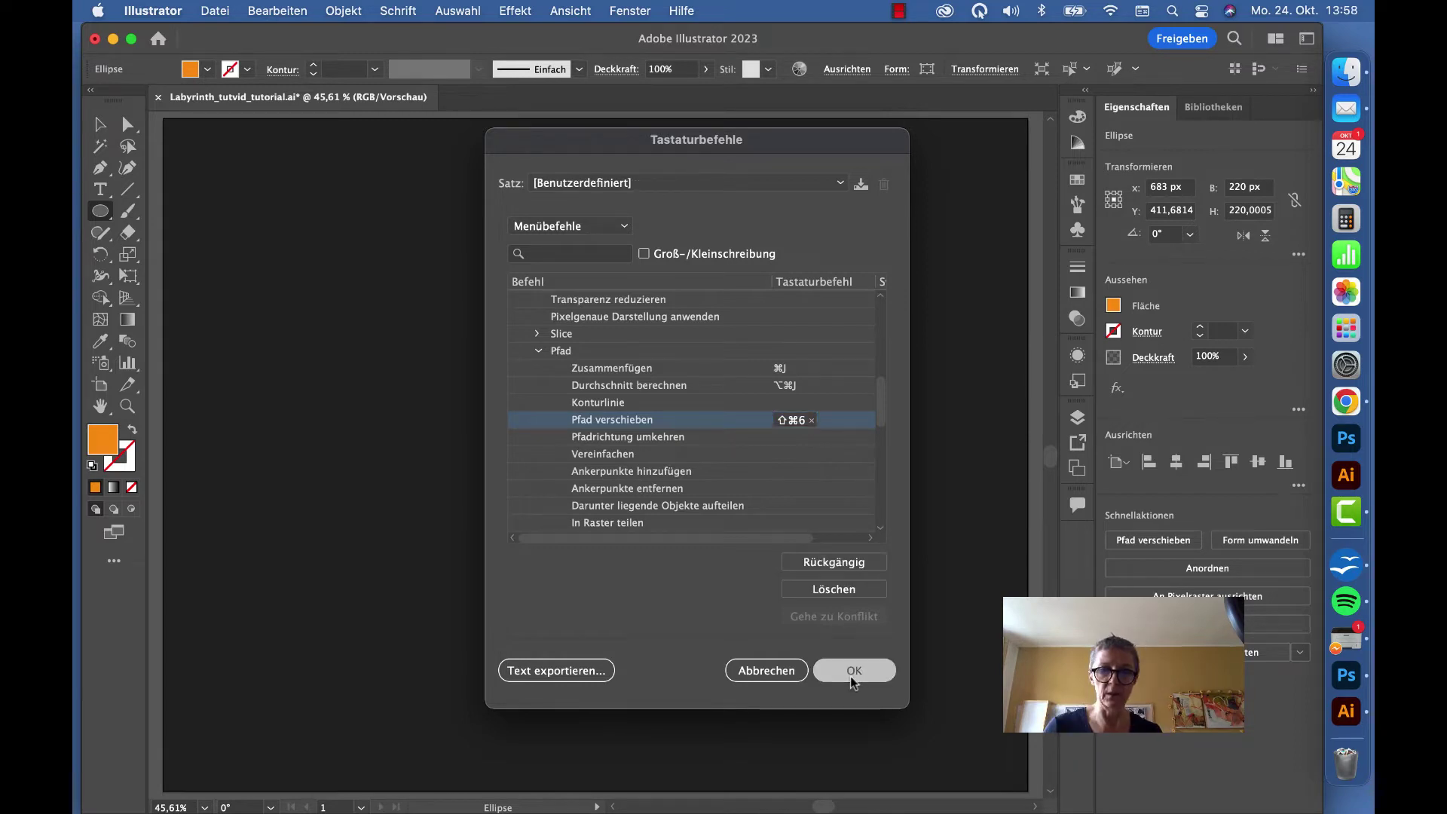
click(853, 673)
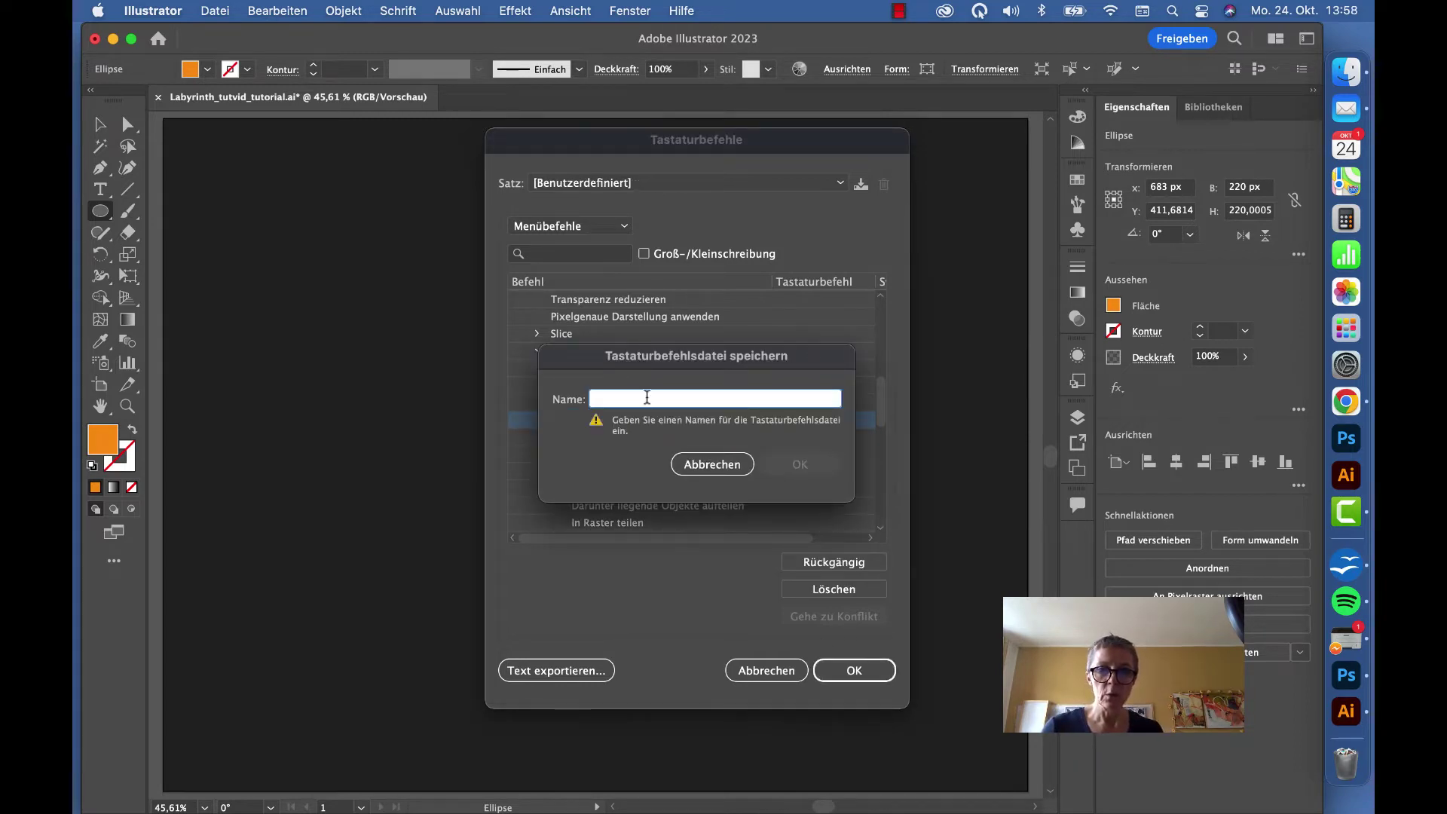
text(Pfad verschieben)
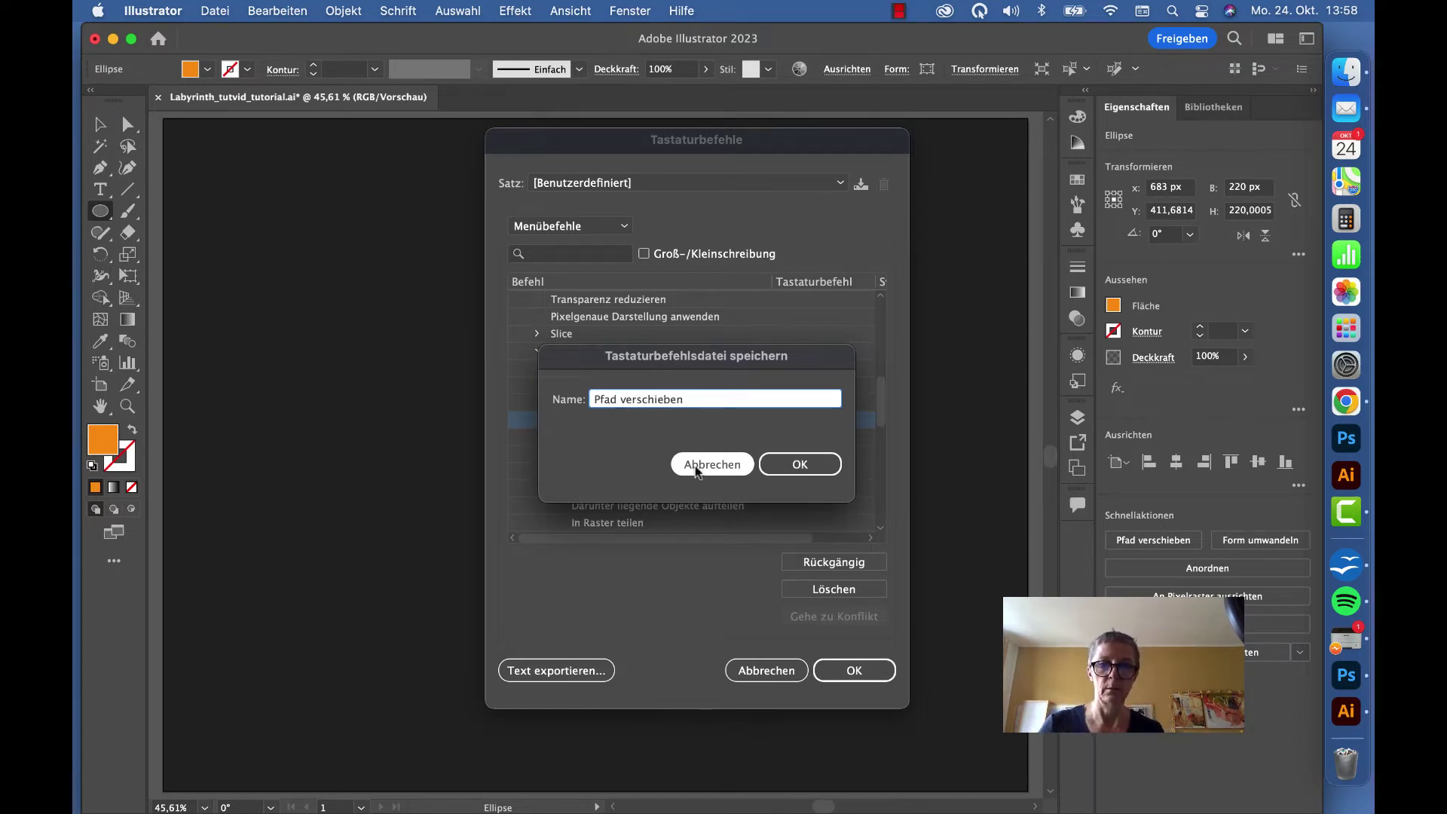
click(796, 464)
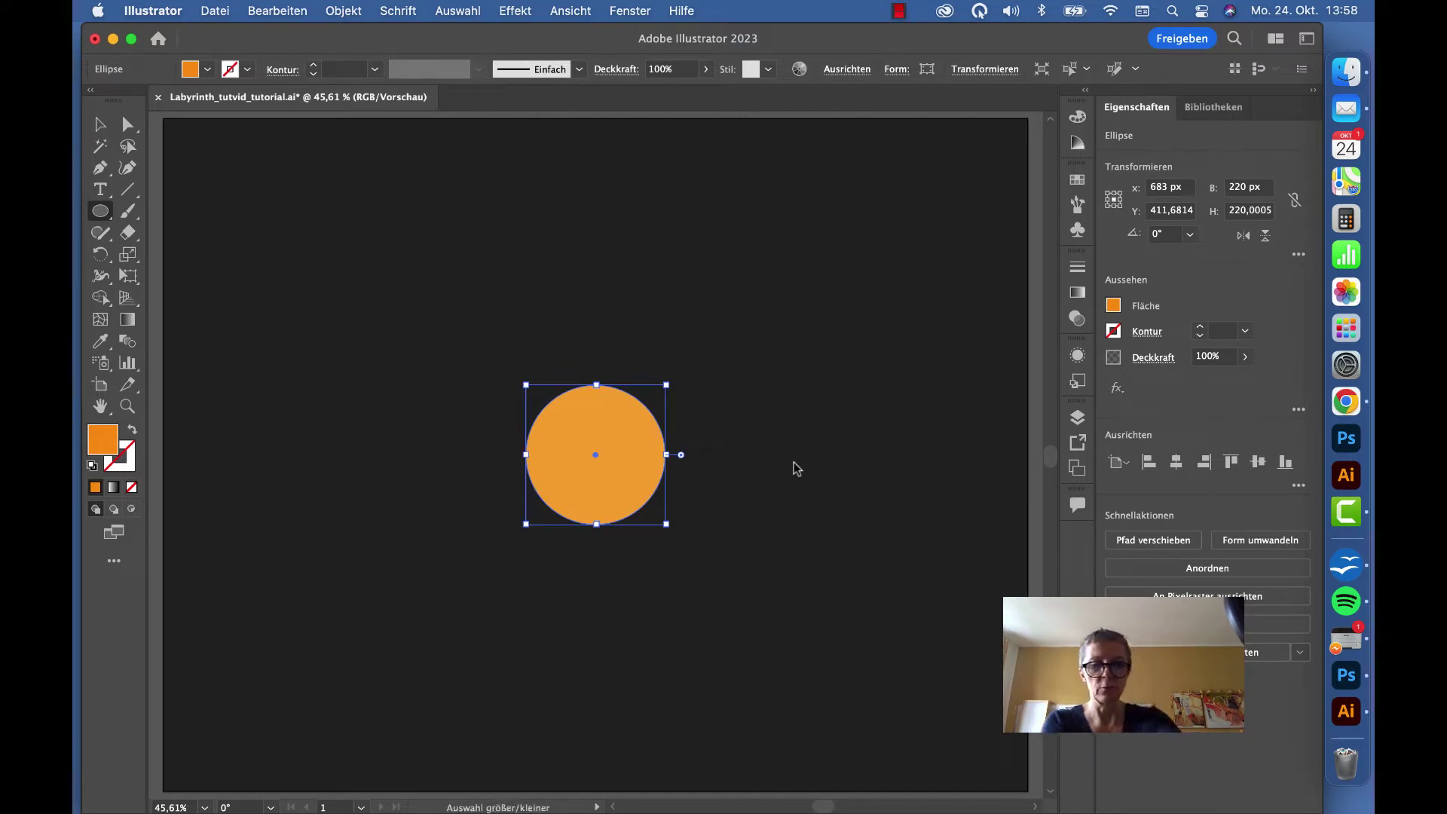
- Repeat 20 px offsets out to 900 px, then select the innermost 180 px circle in Layers
key(super+shift+o)
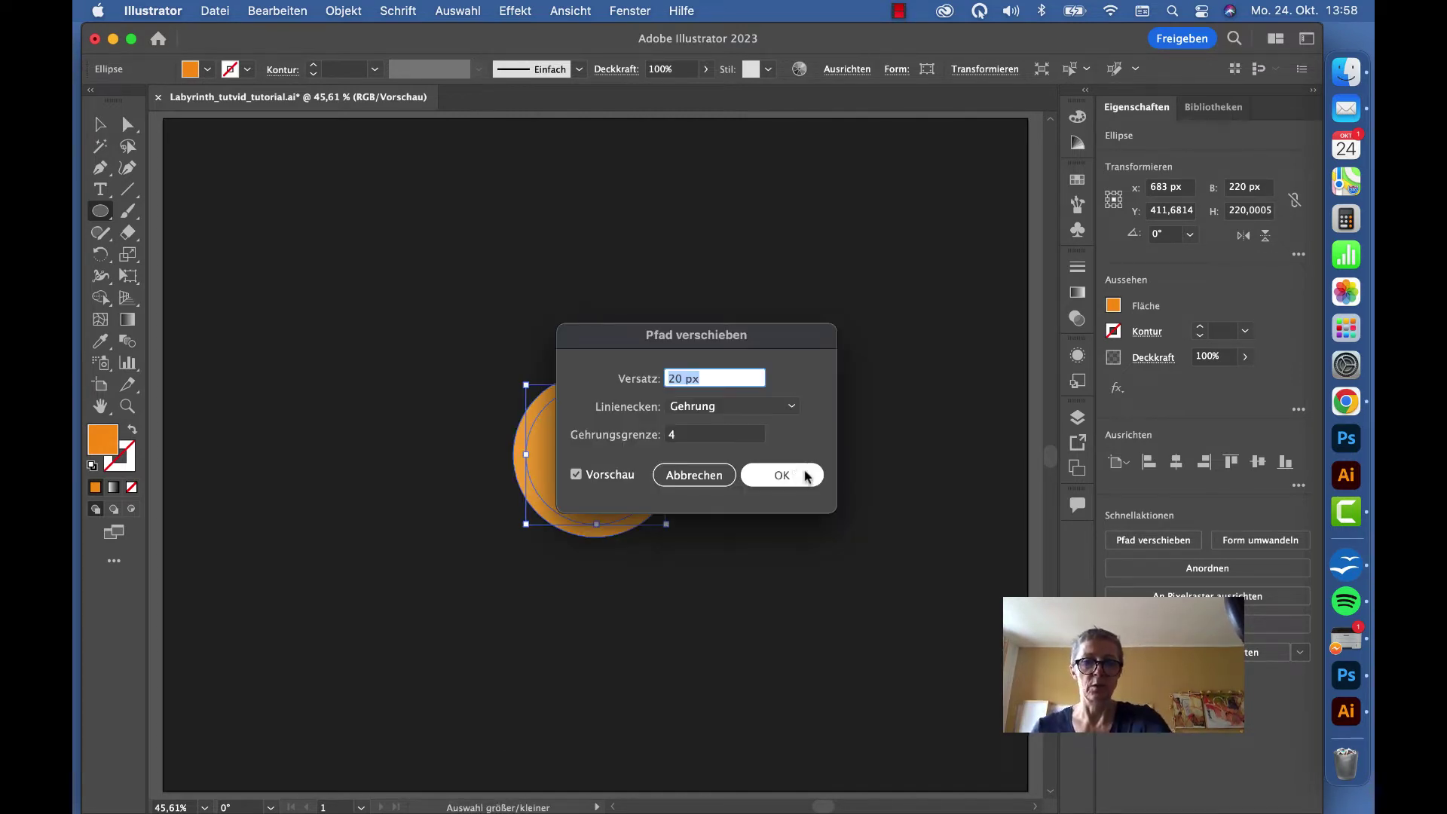
click(799, 473)
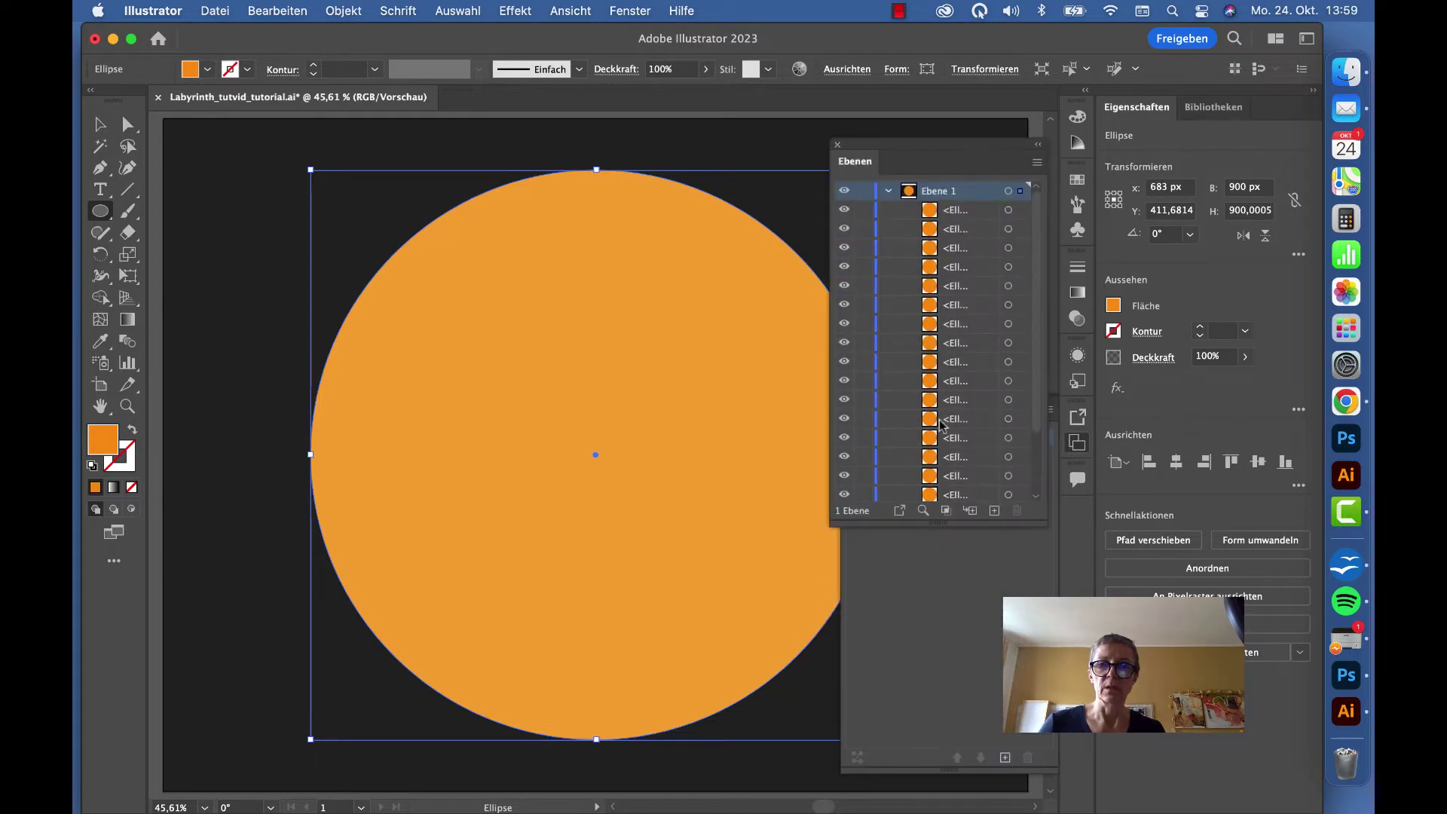
drag(935, 523, 938, 783)
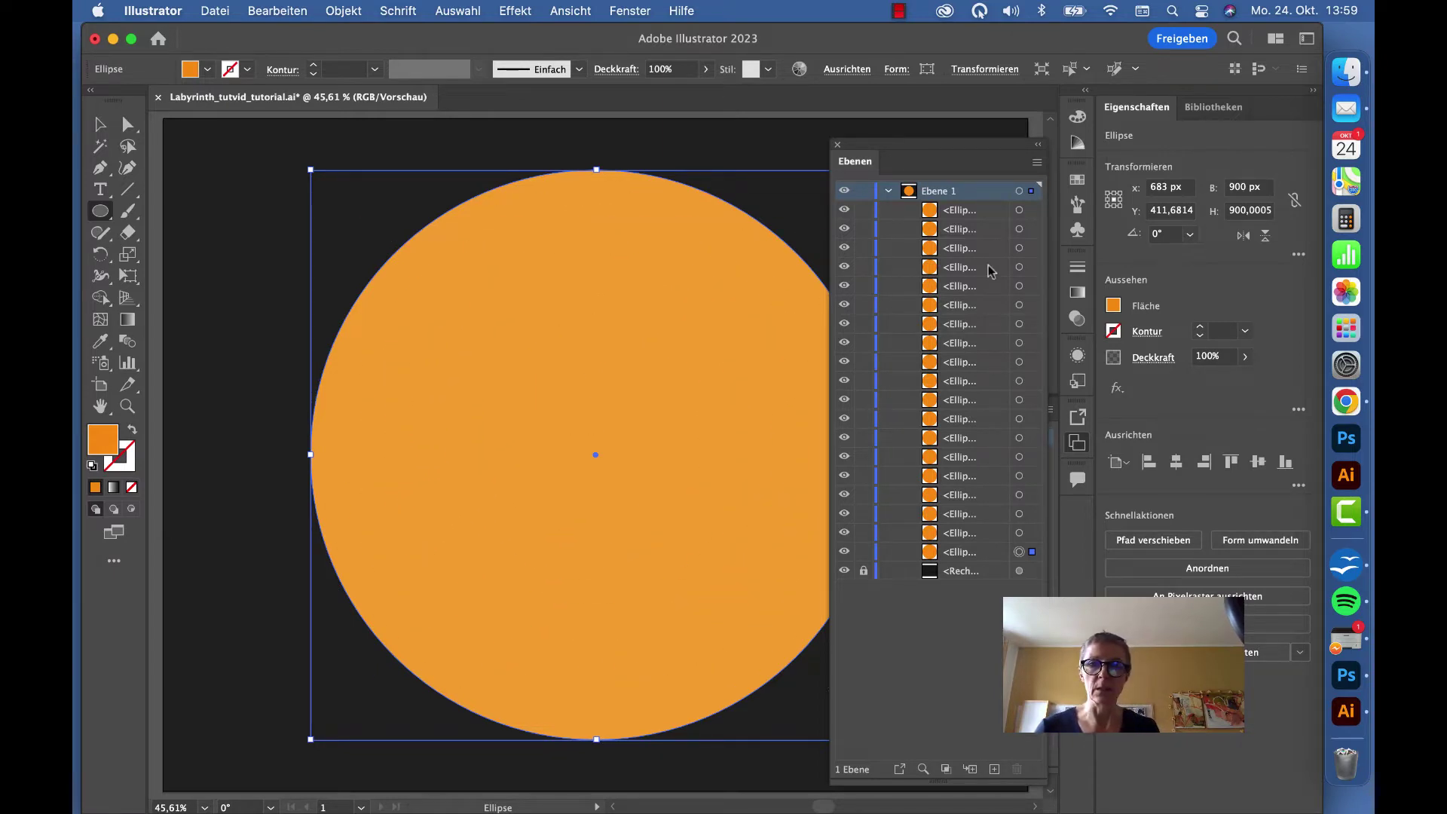
click(1020, 209)
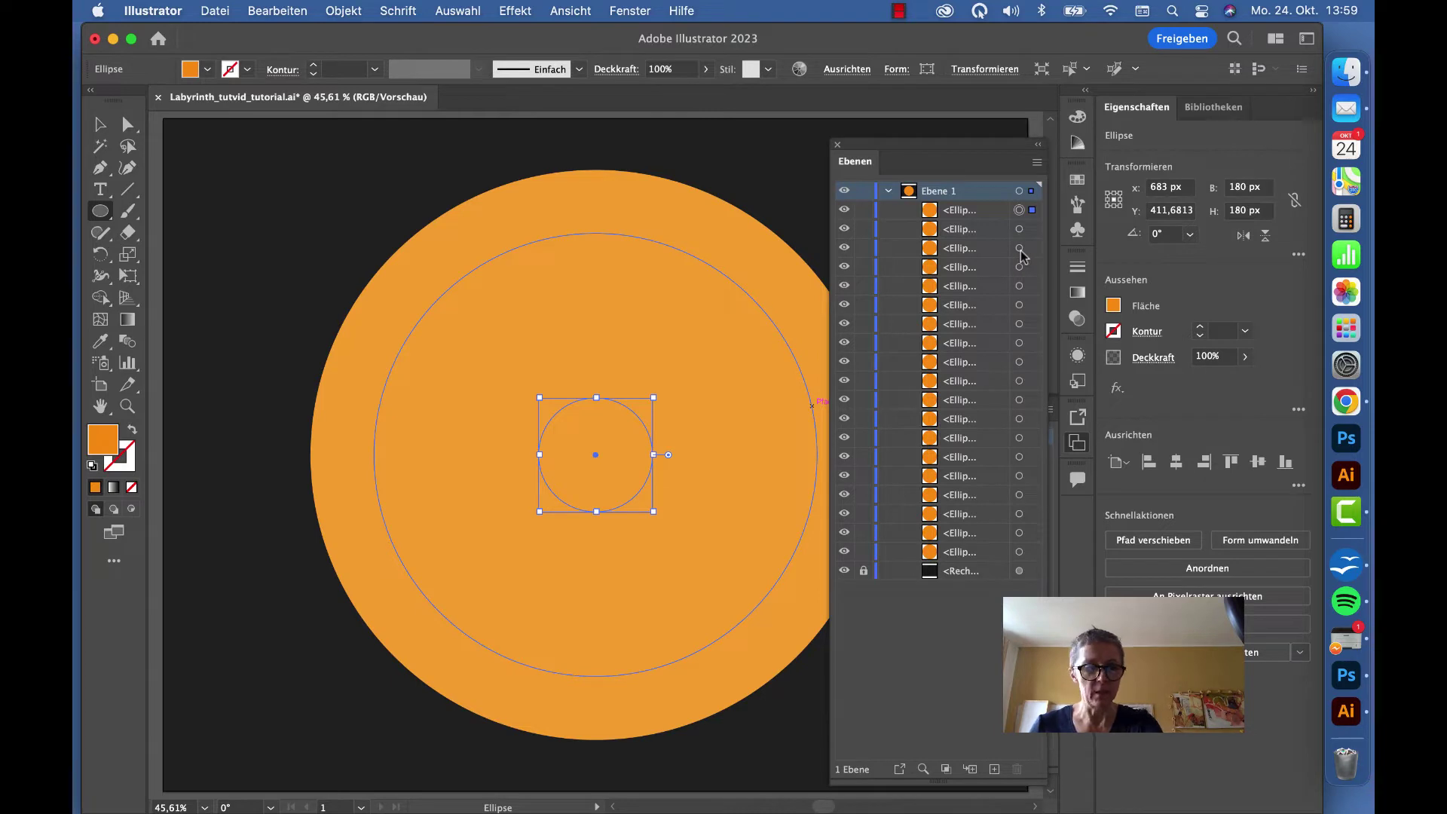
- Shift-select every second circle in the Layers panel, starting from the innermost 180 px one
click(1019, 265)
click(1019, 212)
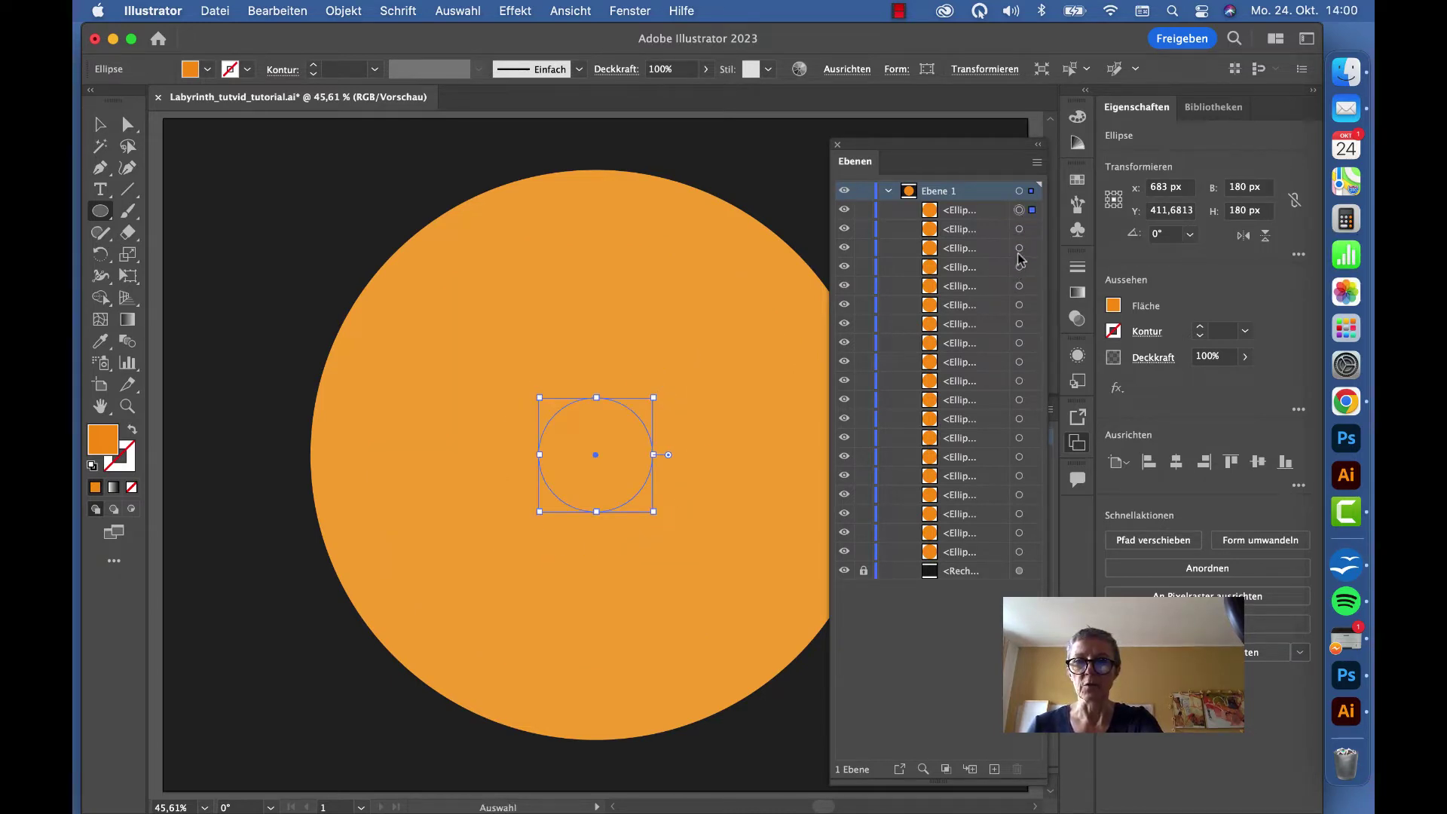
shift+click(1019, 248)
shift+click(1019, 285)
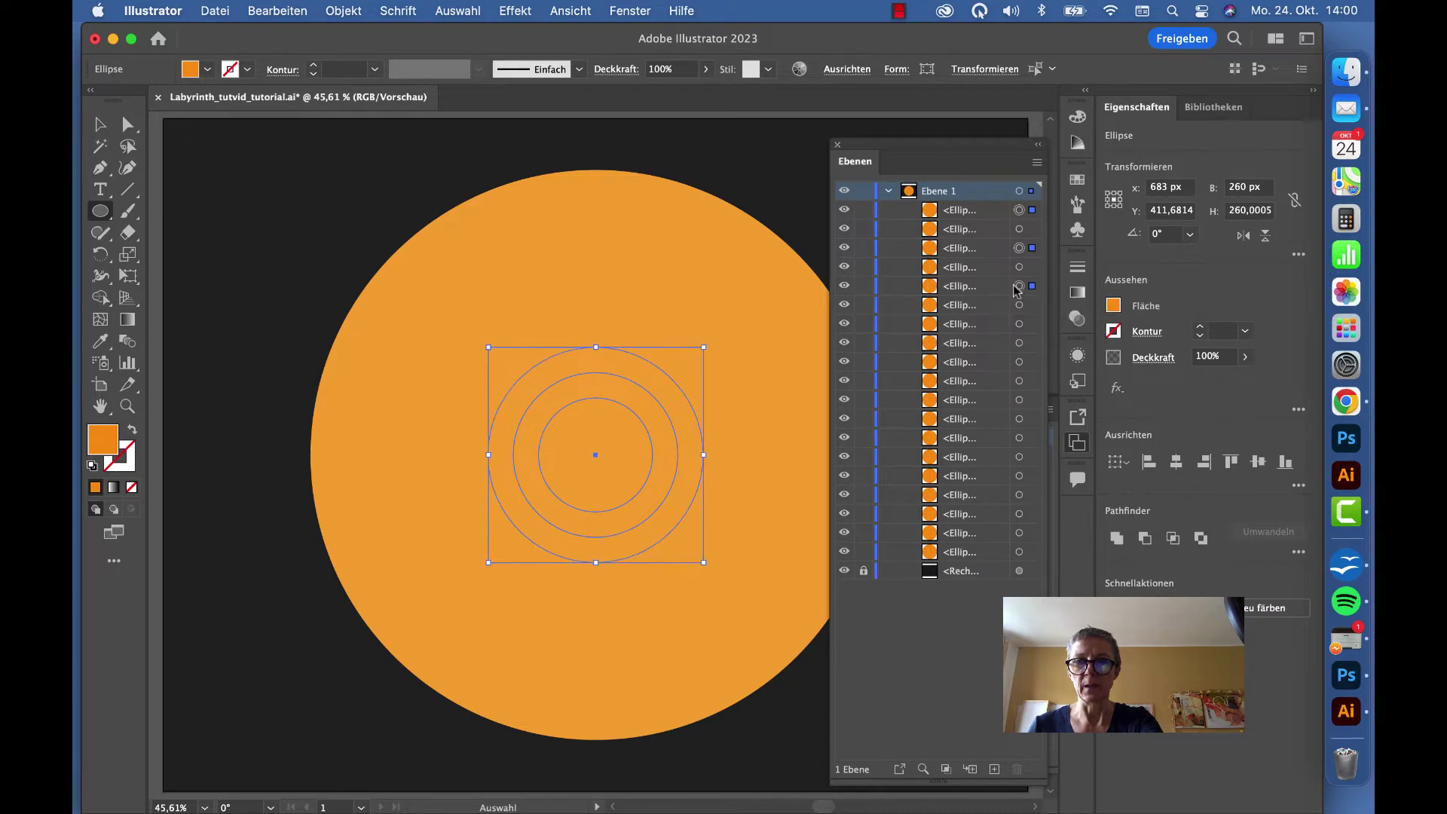
shift+click(1019, 324)
shift+click(1019, 362)
shift+click(1019, 399)
shift+click(1019, 438)
shift+click(1019, 476)
shift+click(1019, 513)
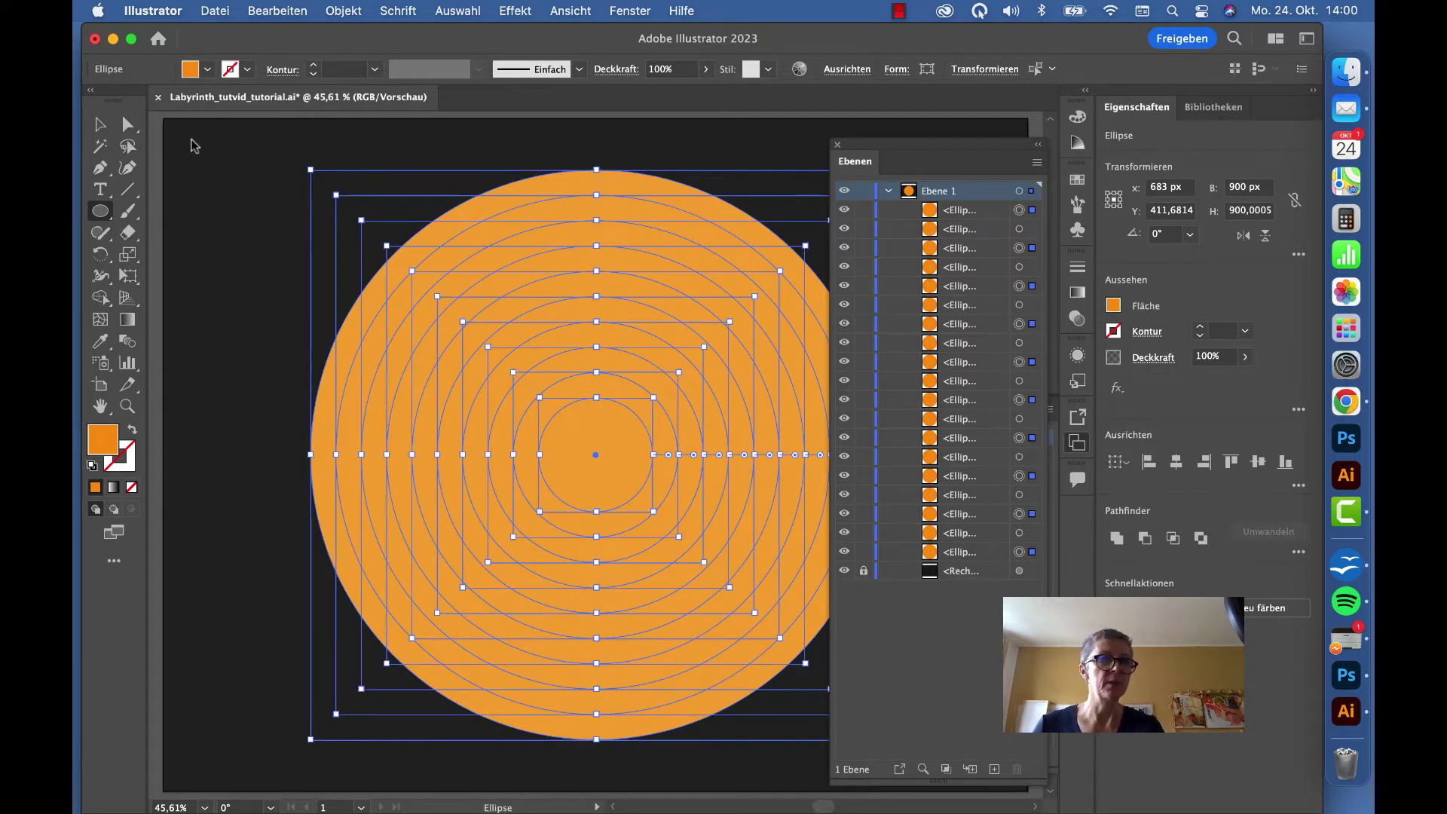
- Fill the selected circles with the red swatch
click(208, 69)
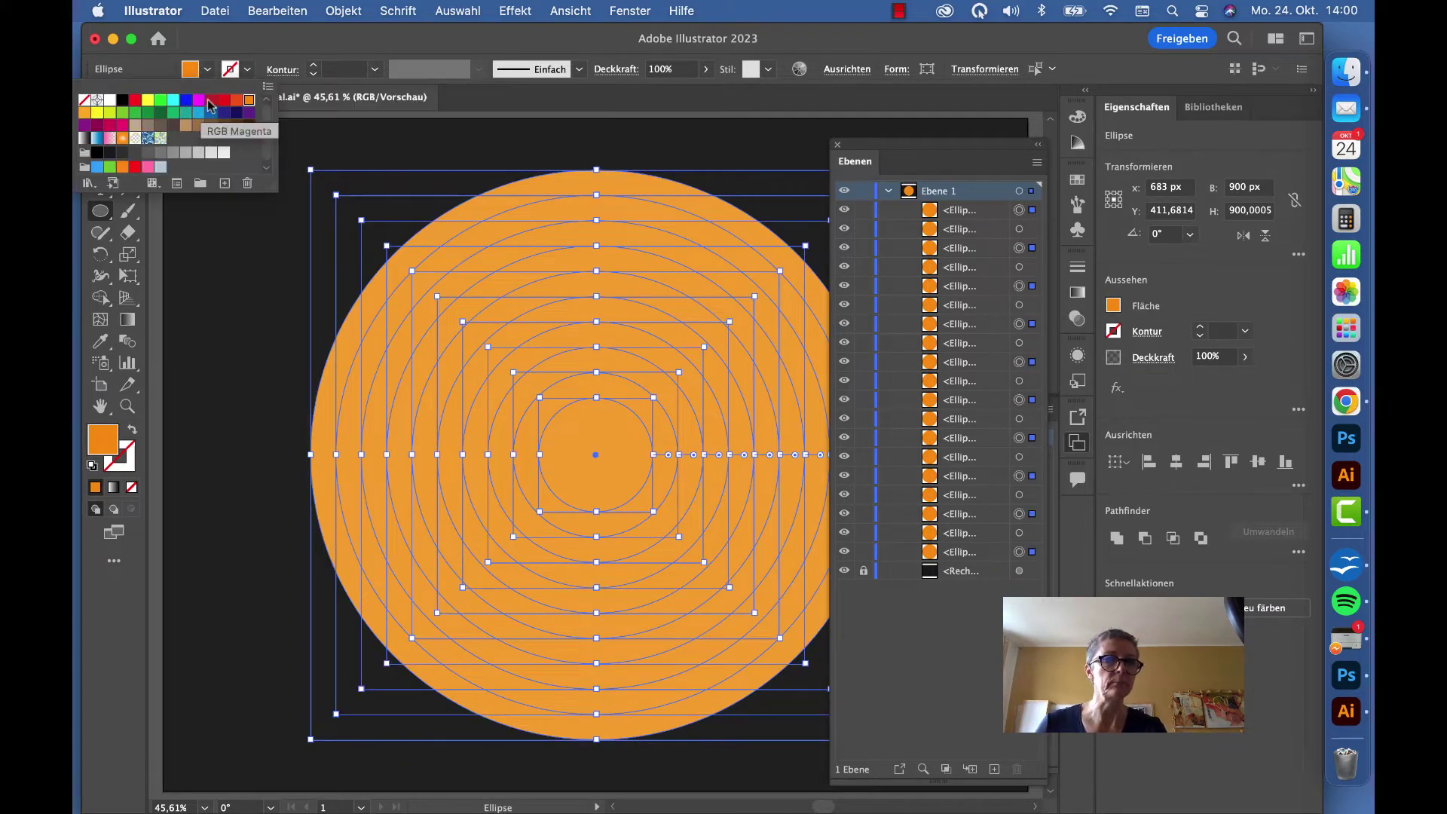
click(224, 99)
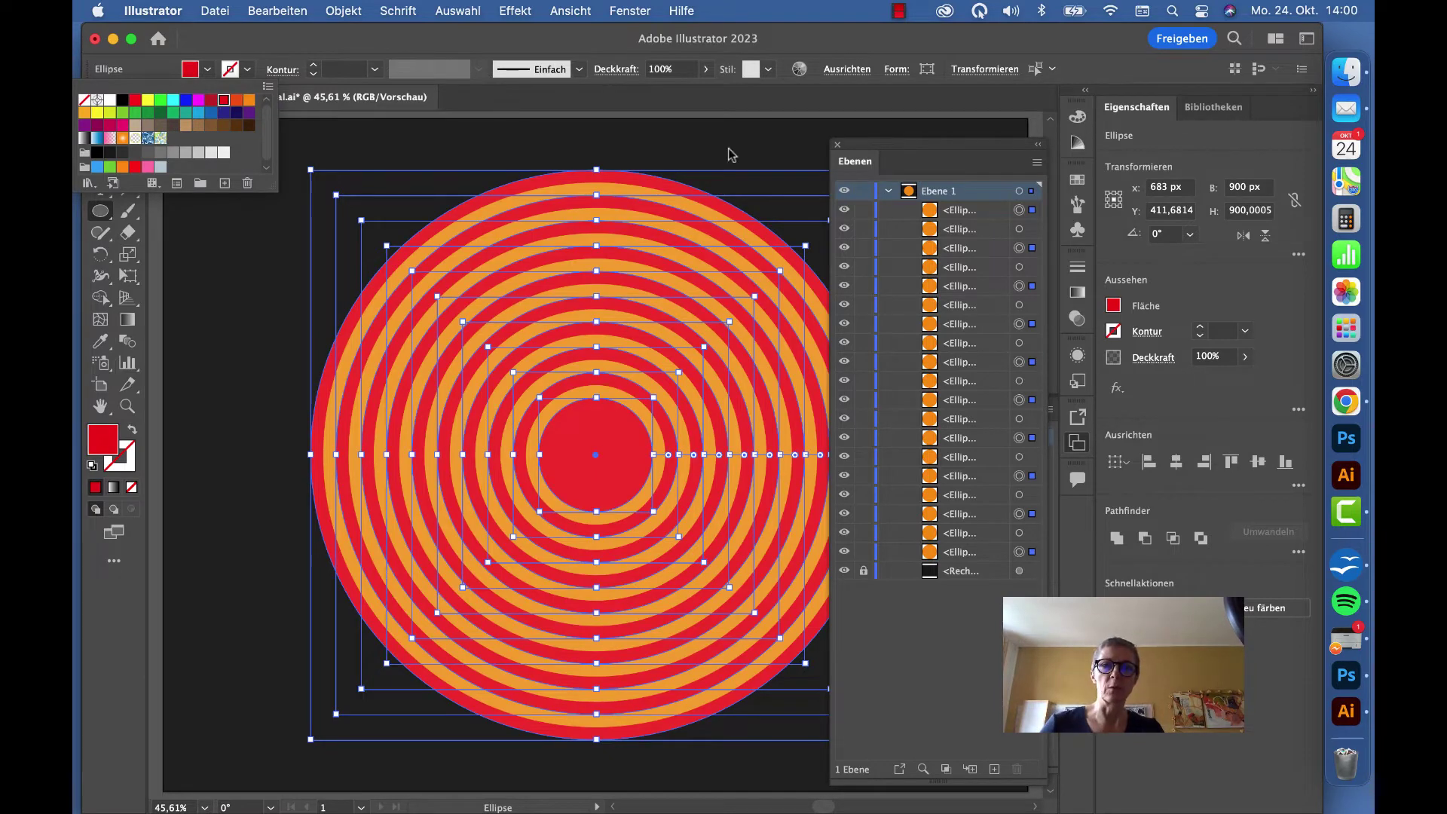
click(840, 47)
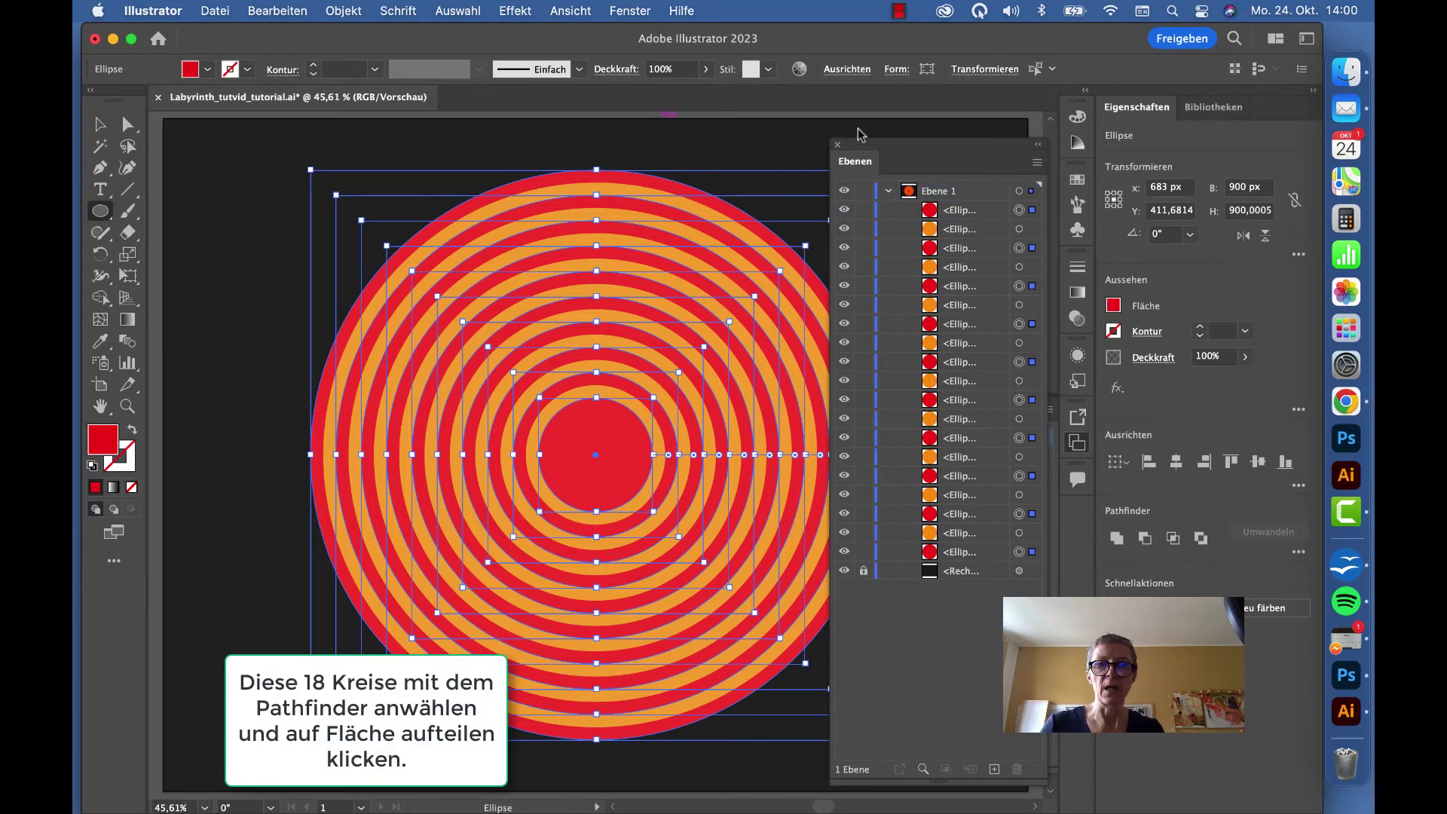
click(99, 125)
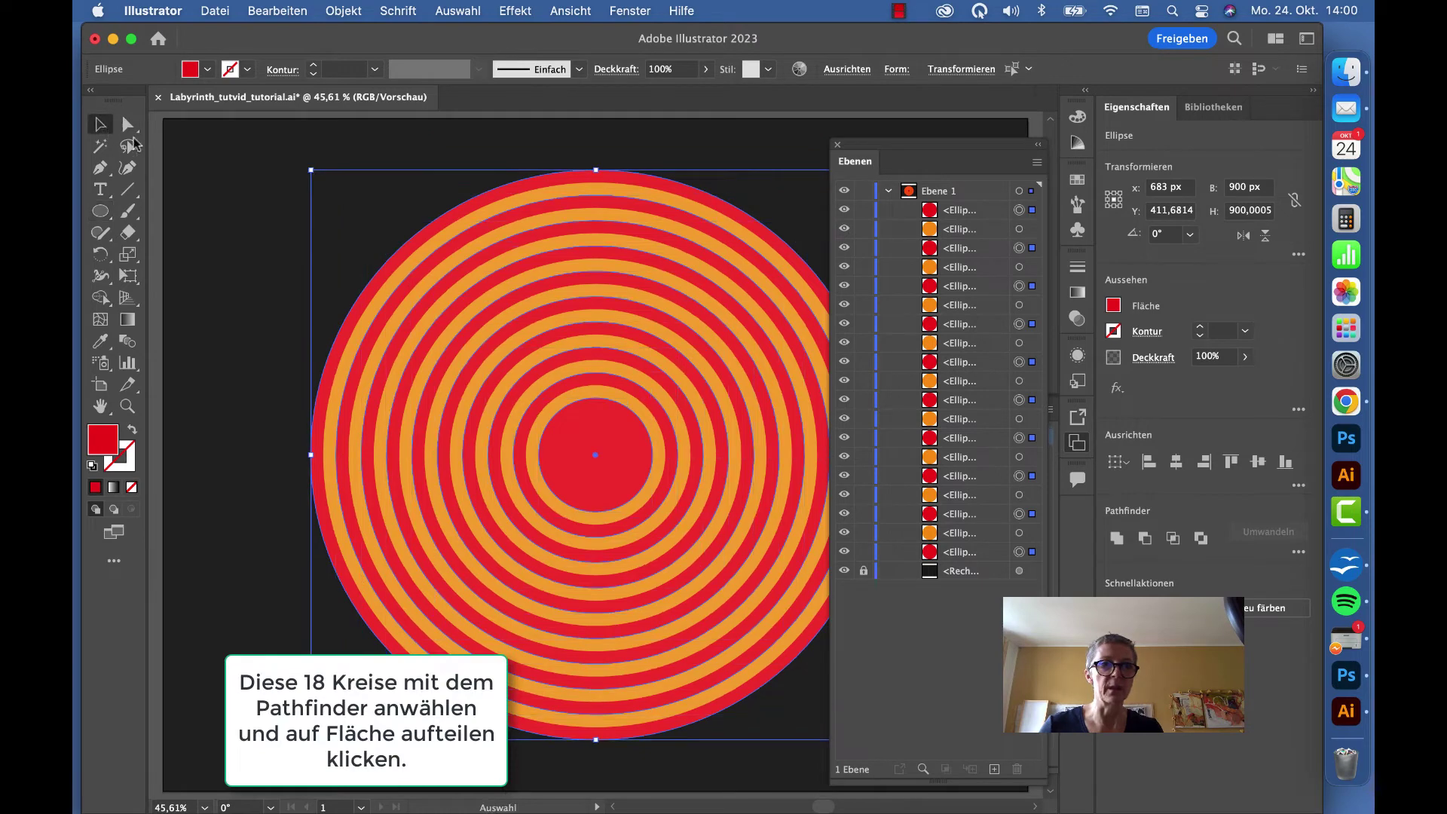
- Select all 18 circles and apply Pathfinder Divide to split them into ring pieces
click(237, 173)
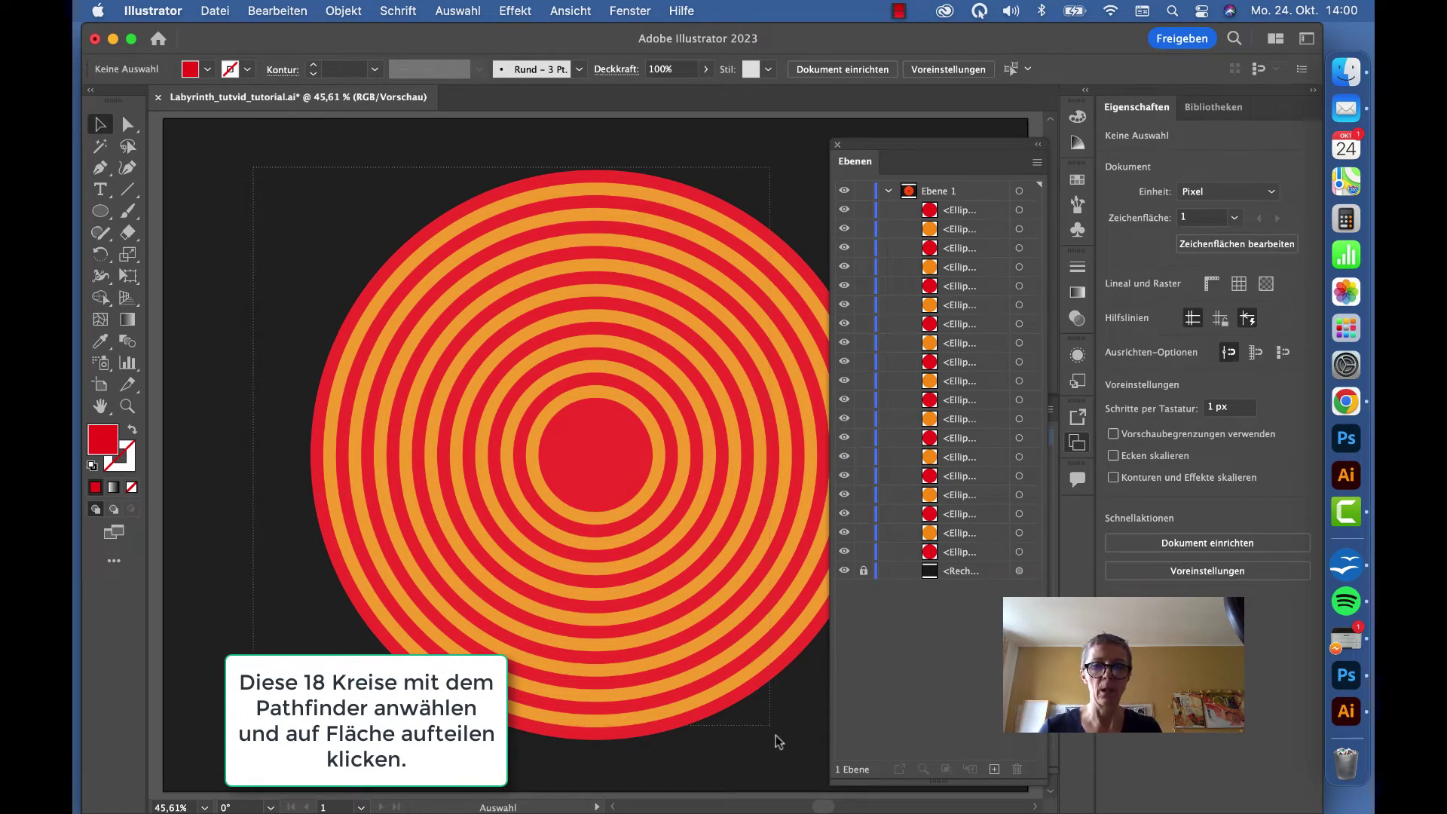
key(super+a)
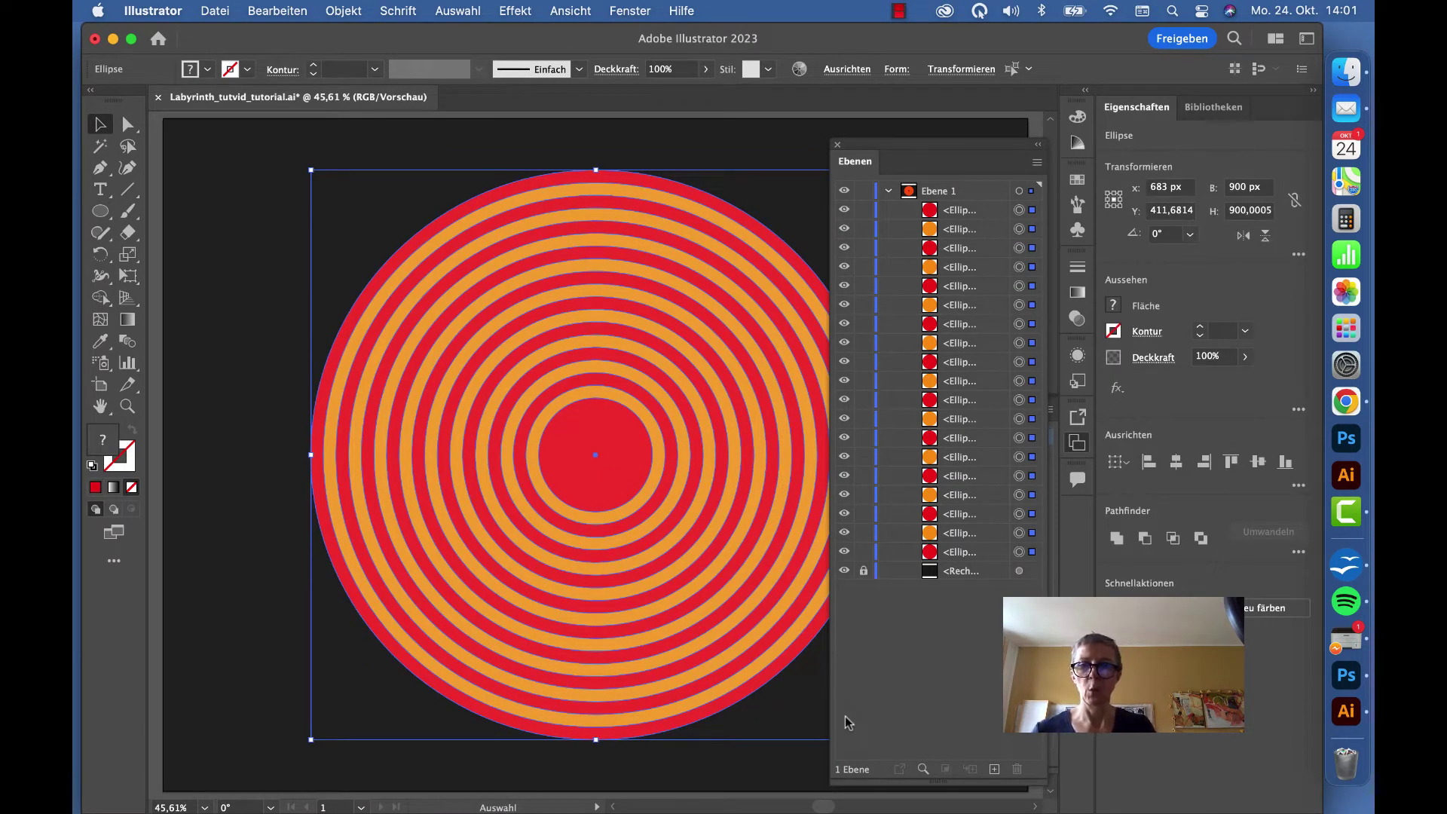
click(1298, 552)
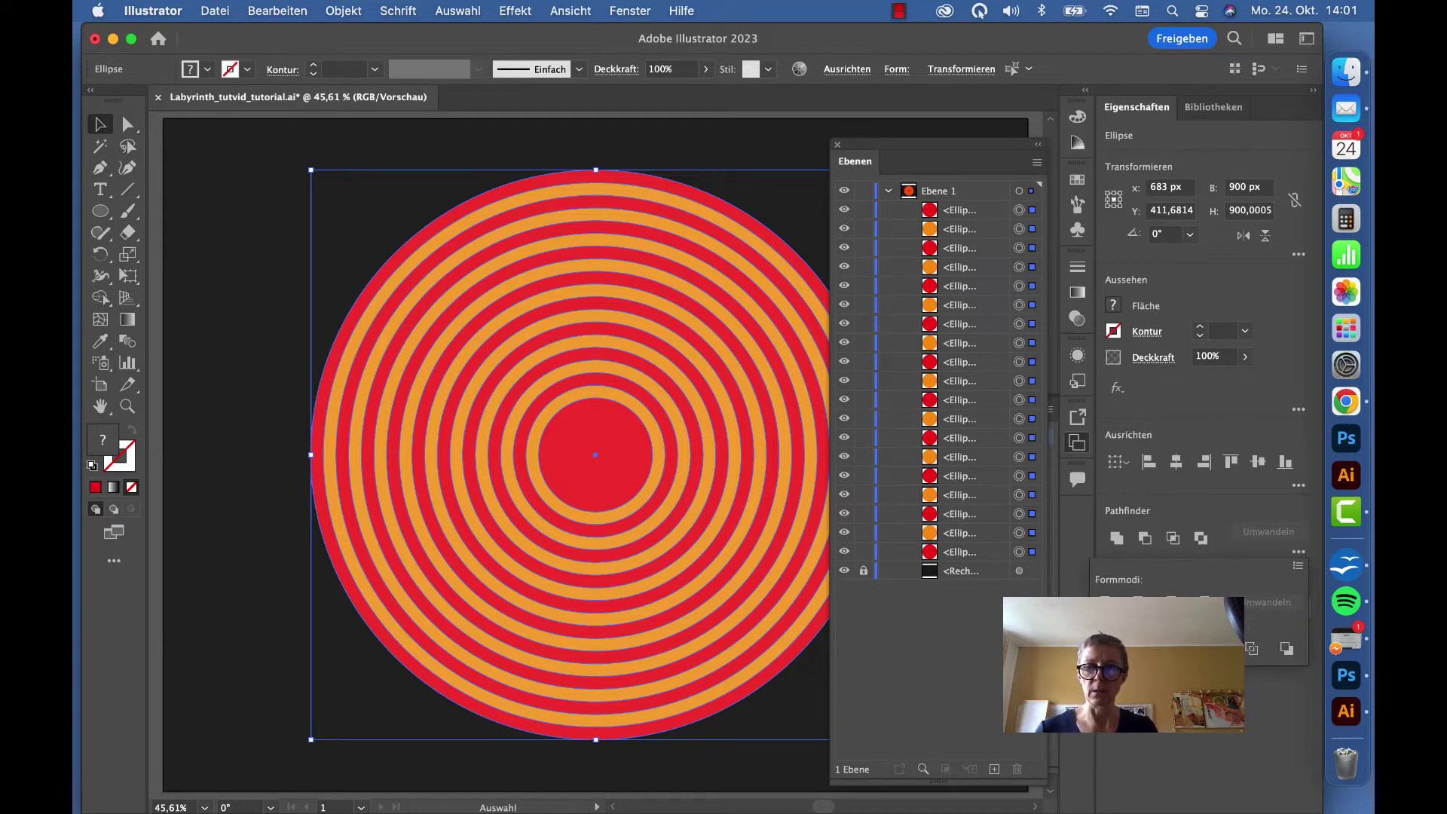
key(super+h)
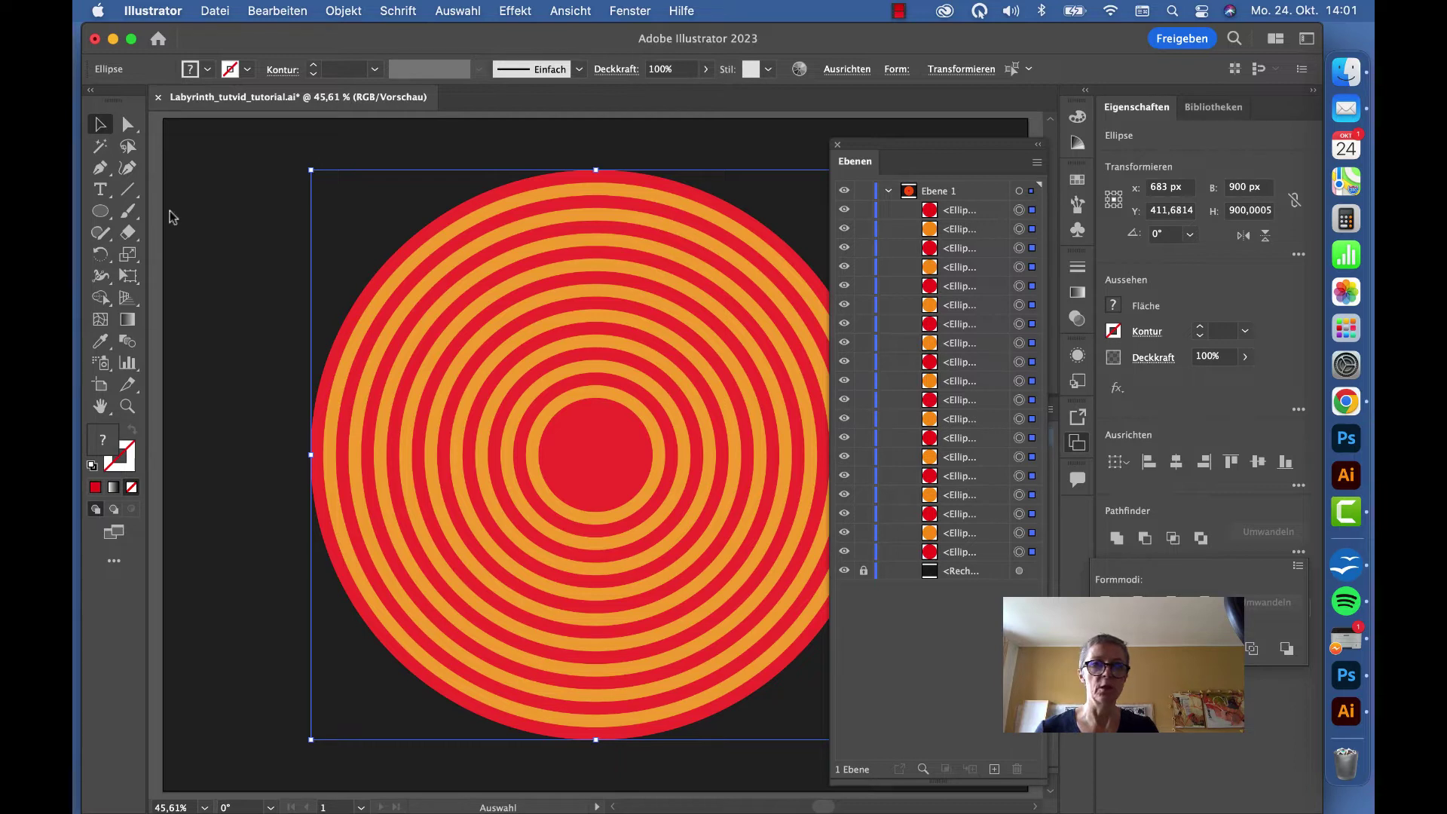
key(super+g)
click(186, 234)
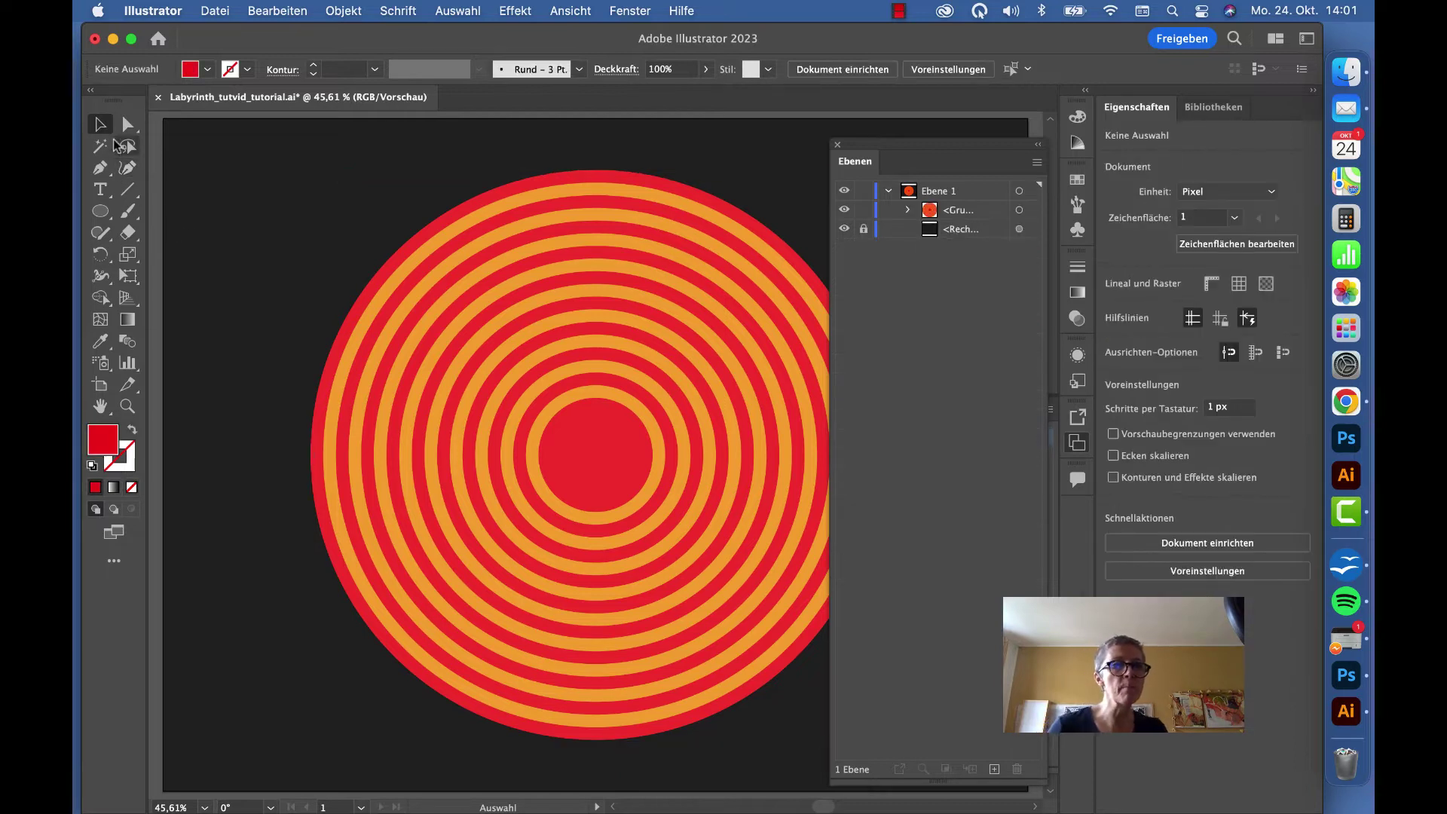
- Magic-wand select the orange rings, hide them, and delete their group in Layers
click(100, 146)
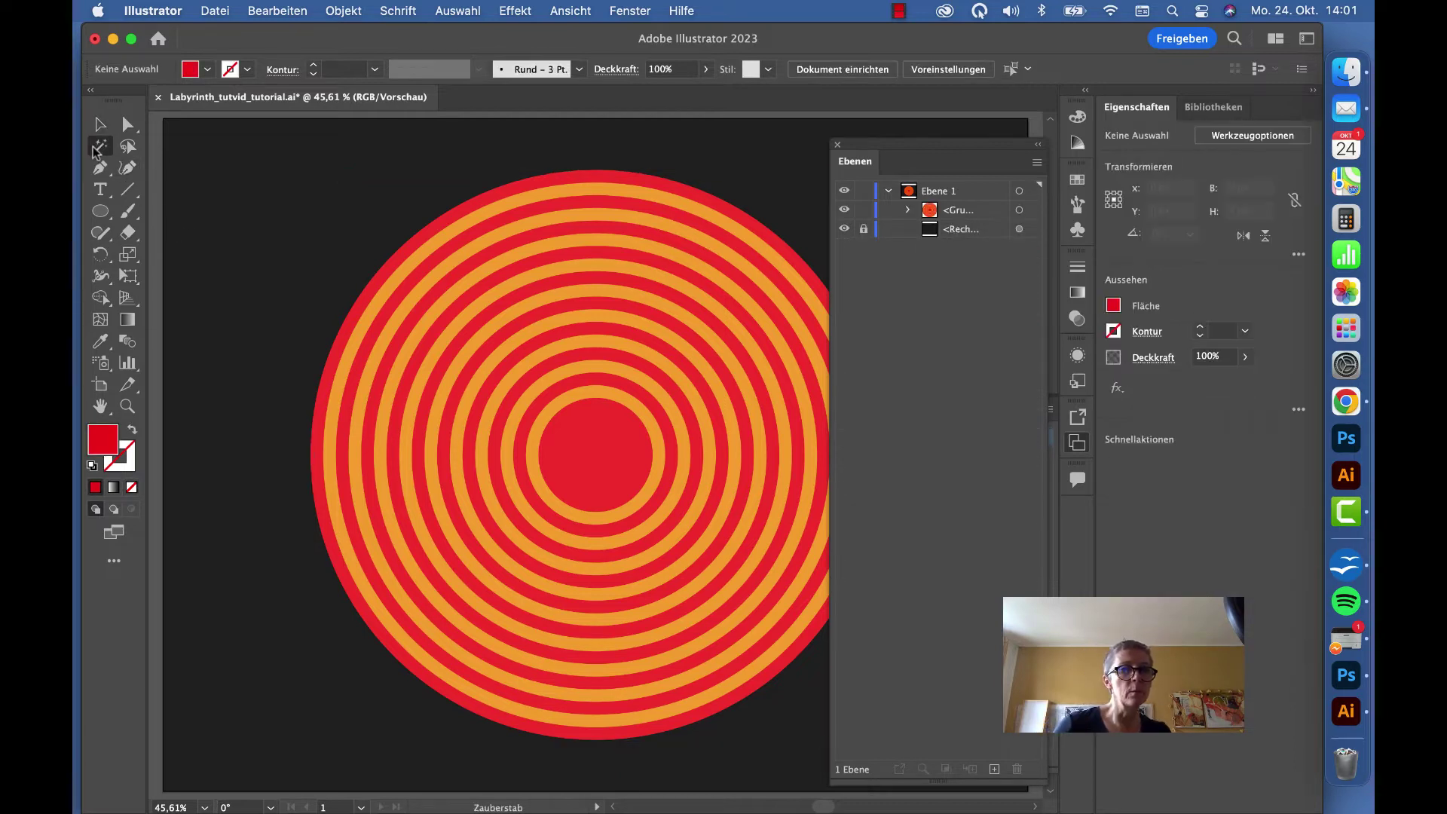
click(446, 229)
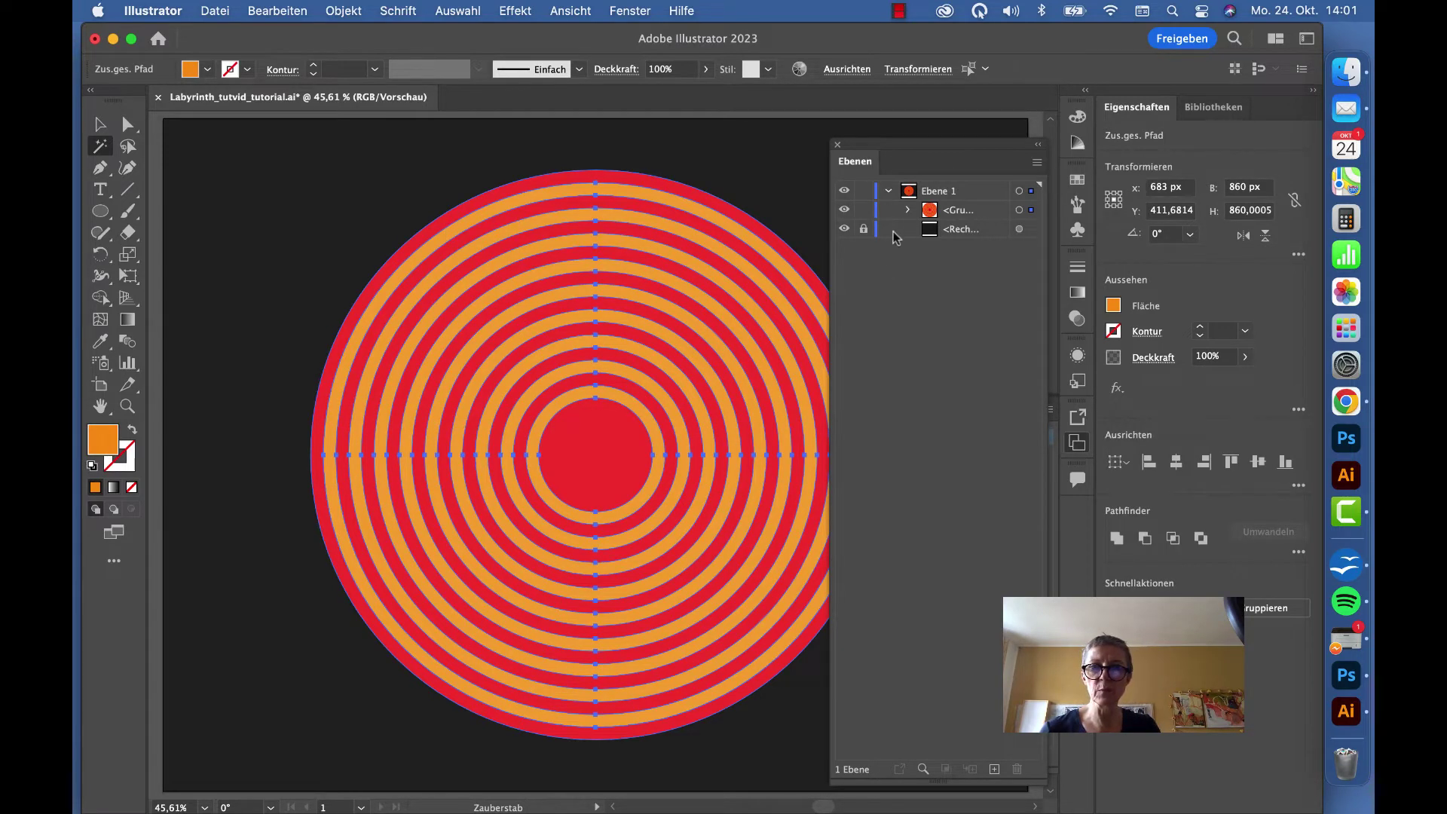
click(344, 10)
click(407, 188)
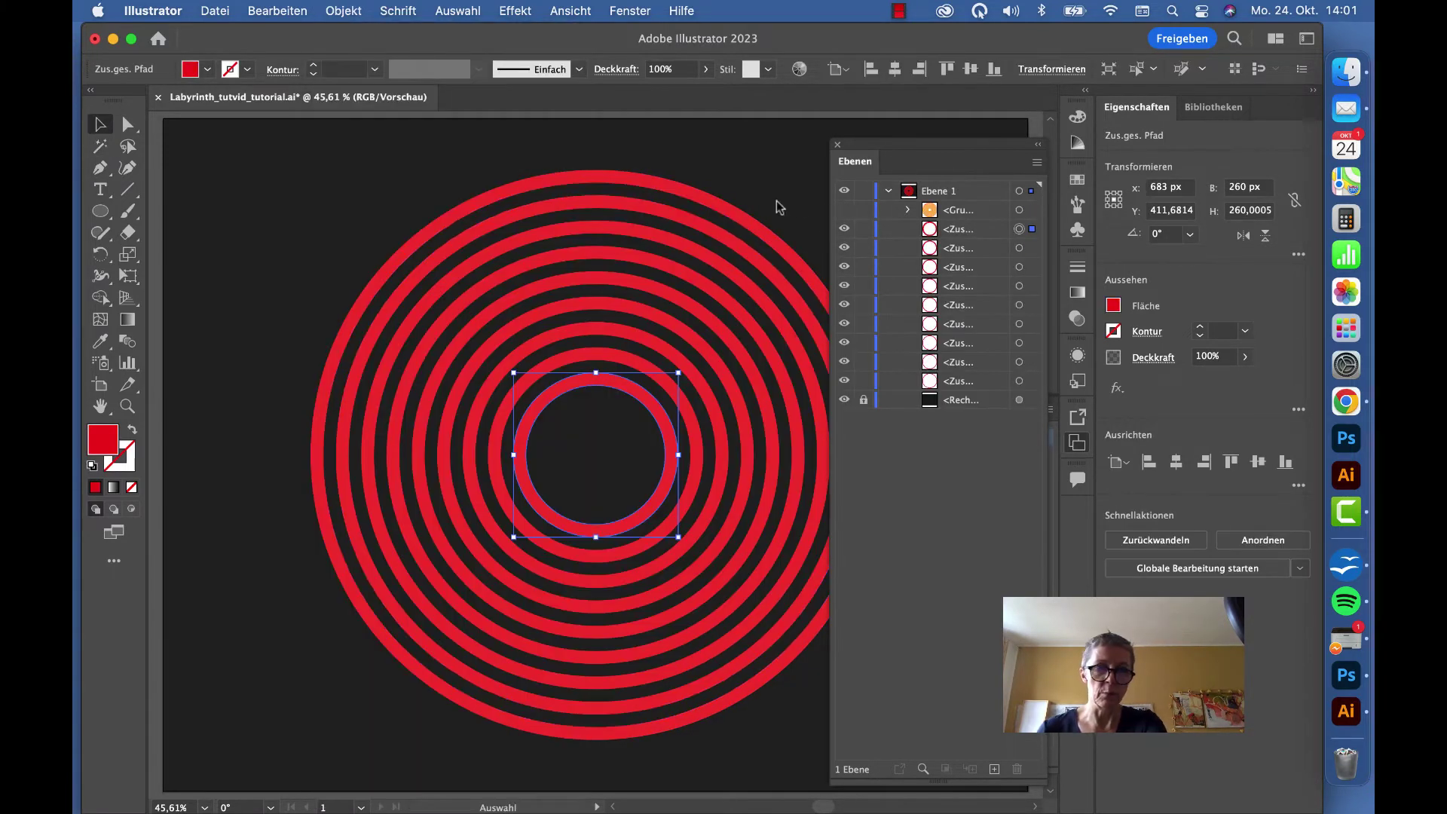
click(1019, 210)
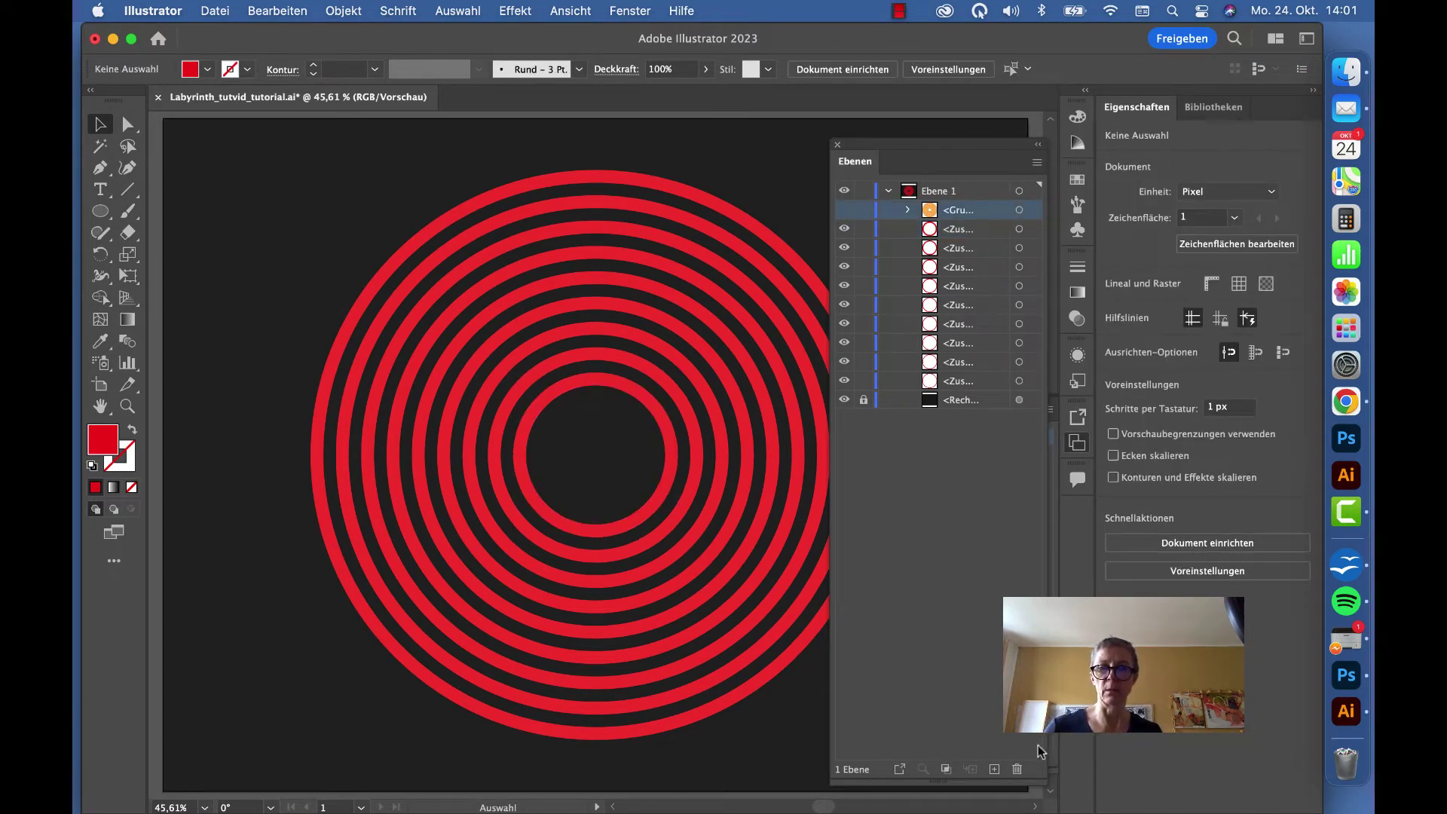
click(1017, 768)
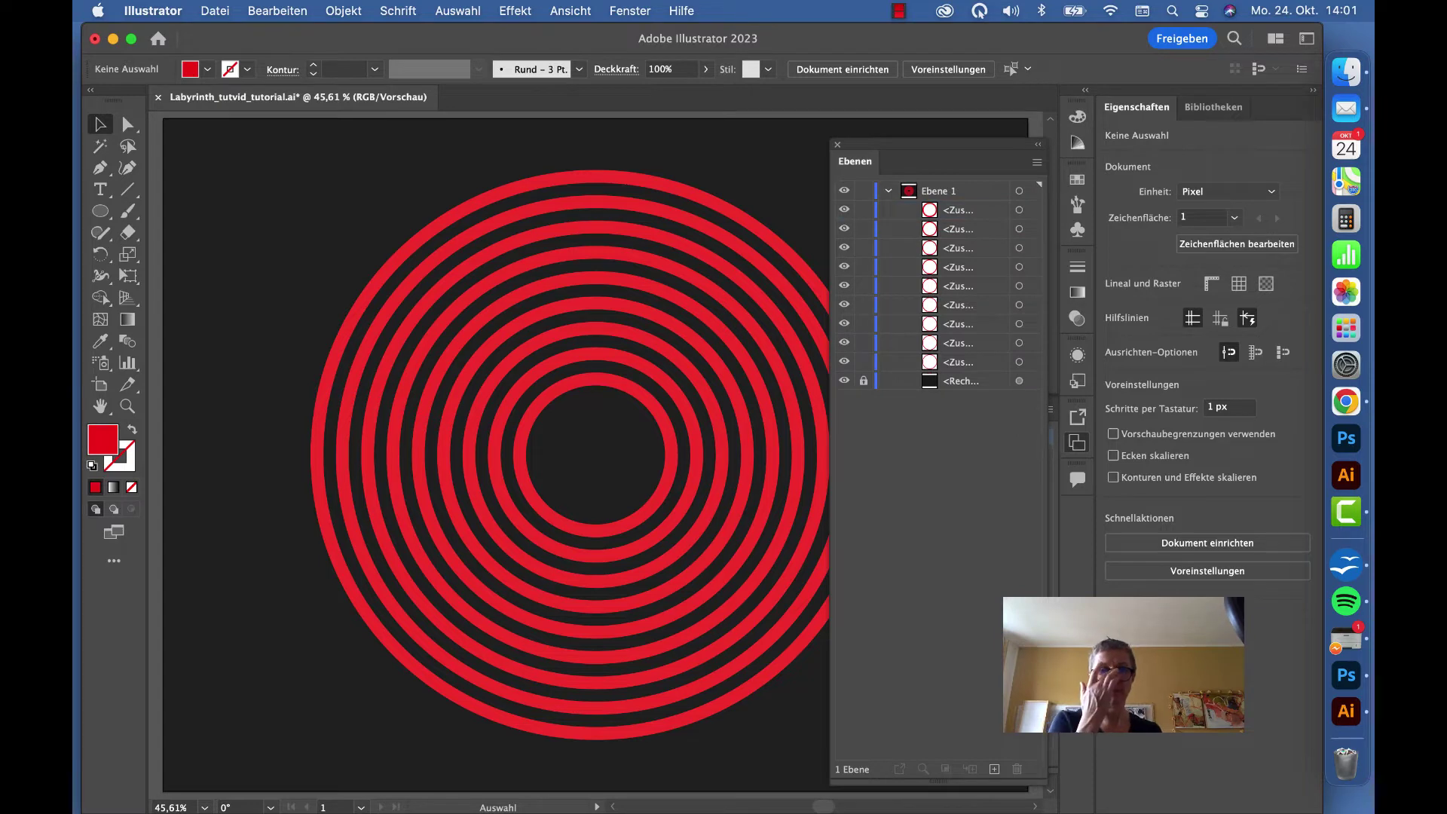
- Dock the Layers panel top right, close Artboards, and pick the Rectangle tool
drag(876, 153, 1129, 52)
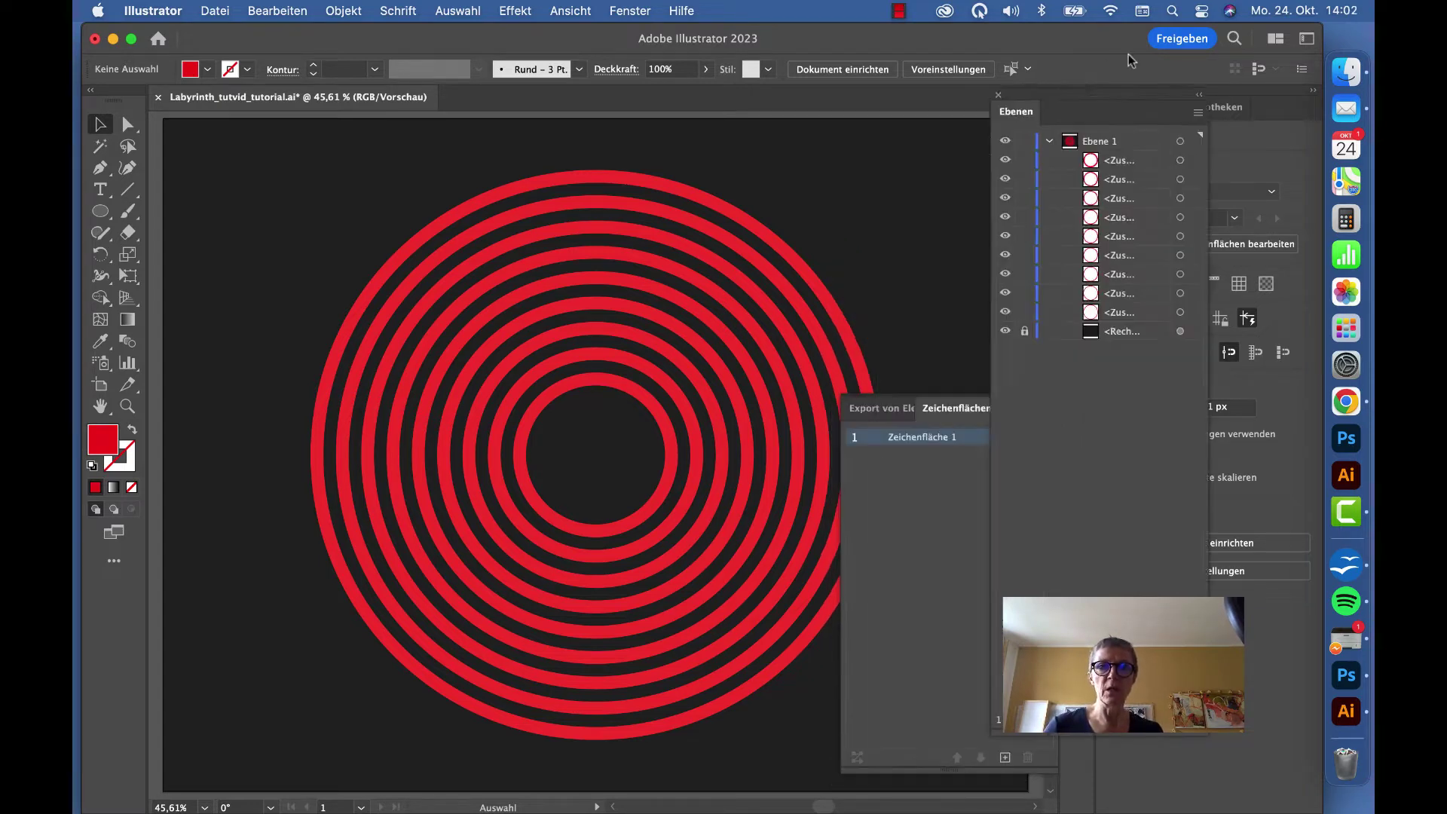
click(1025, 411)
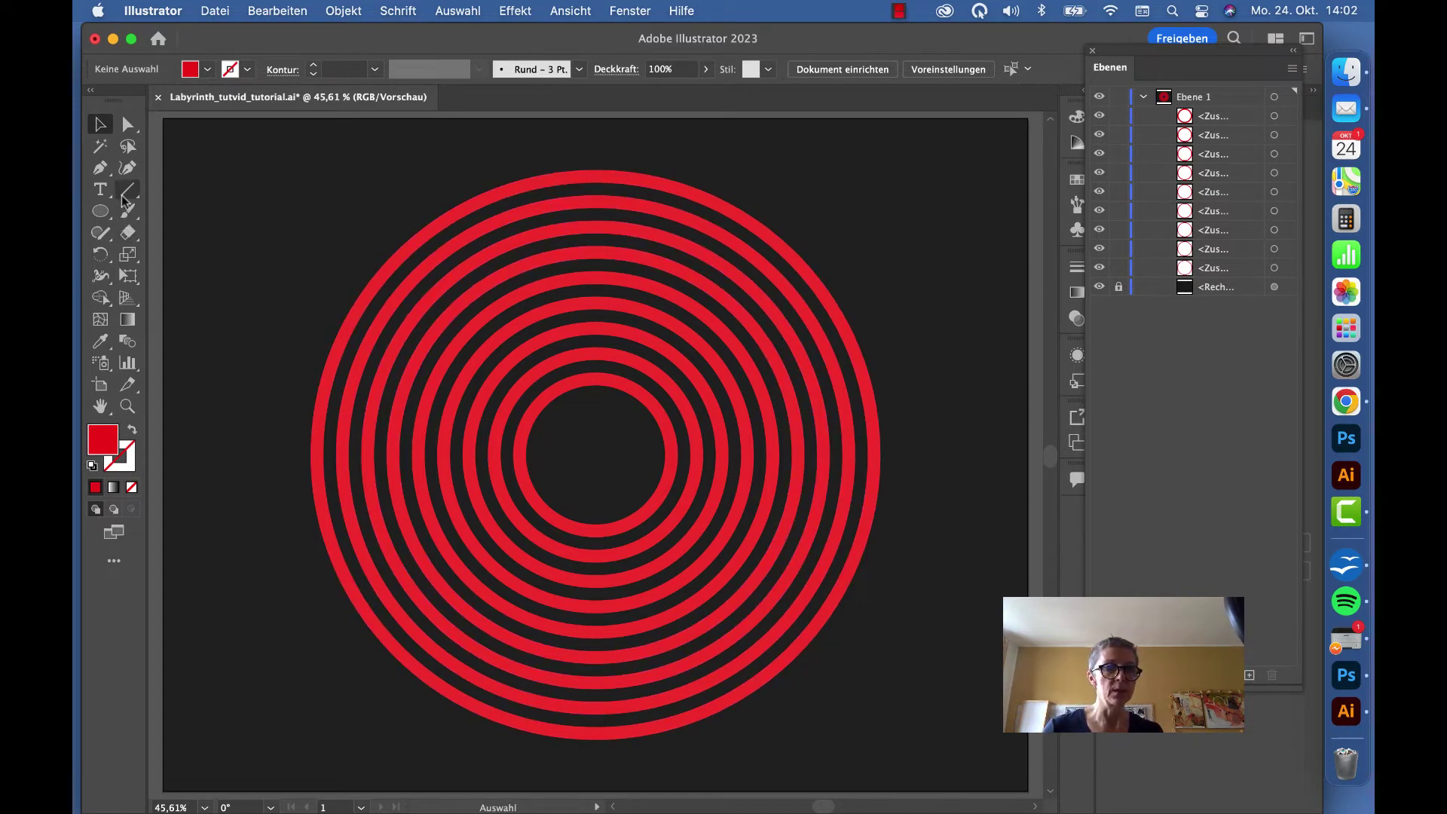
click(100, 211)
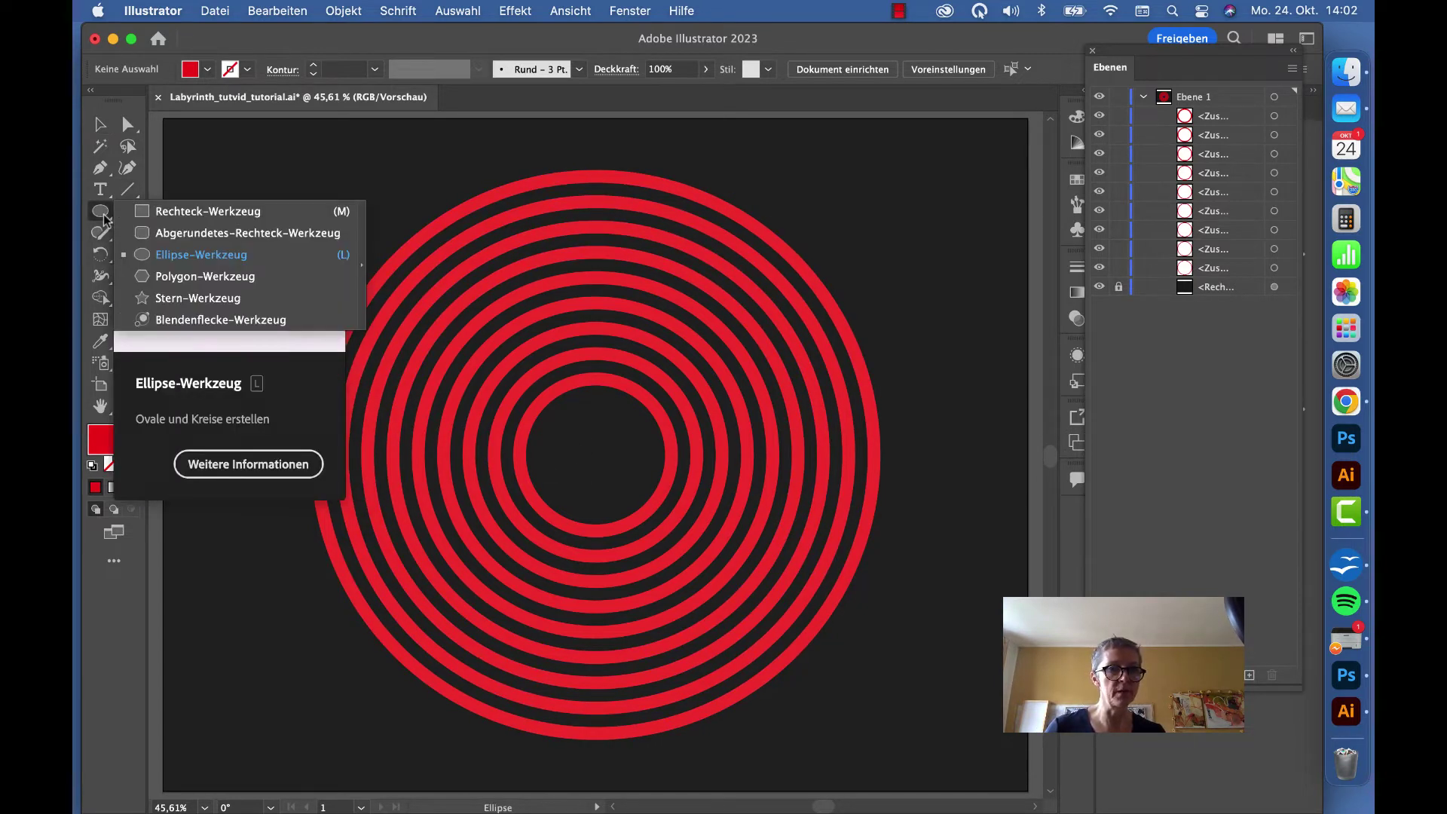
click(153, 214)
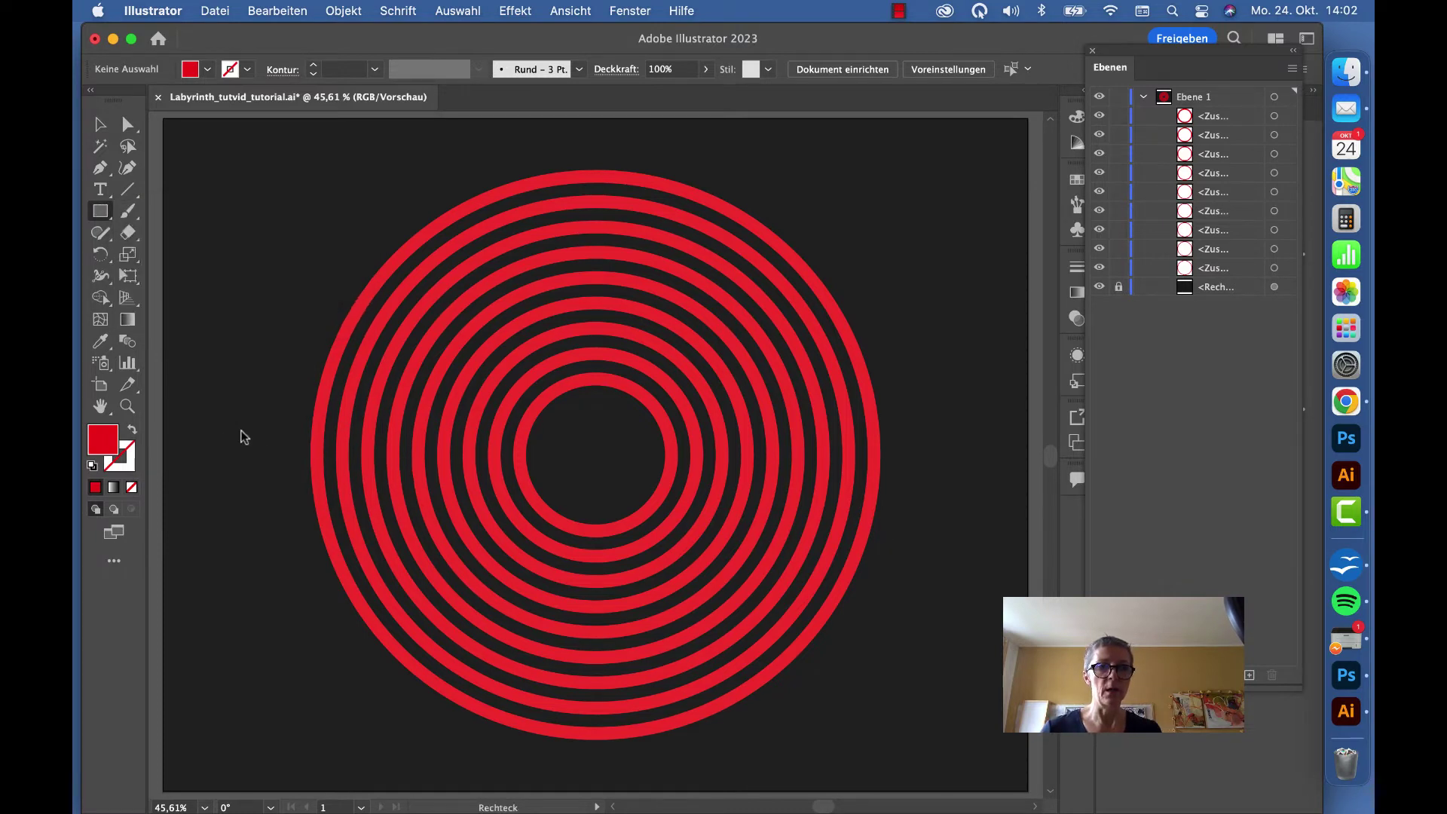
- Create a 2000 × 20 px rectangle bar across the red rings
click(469, 590)
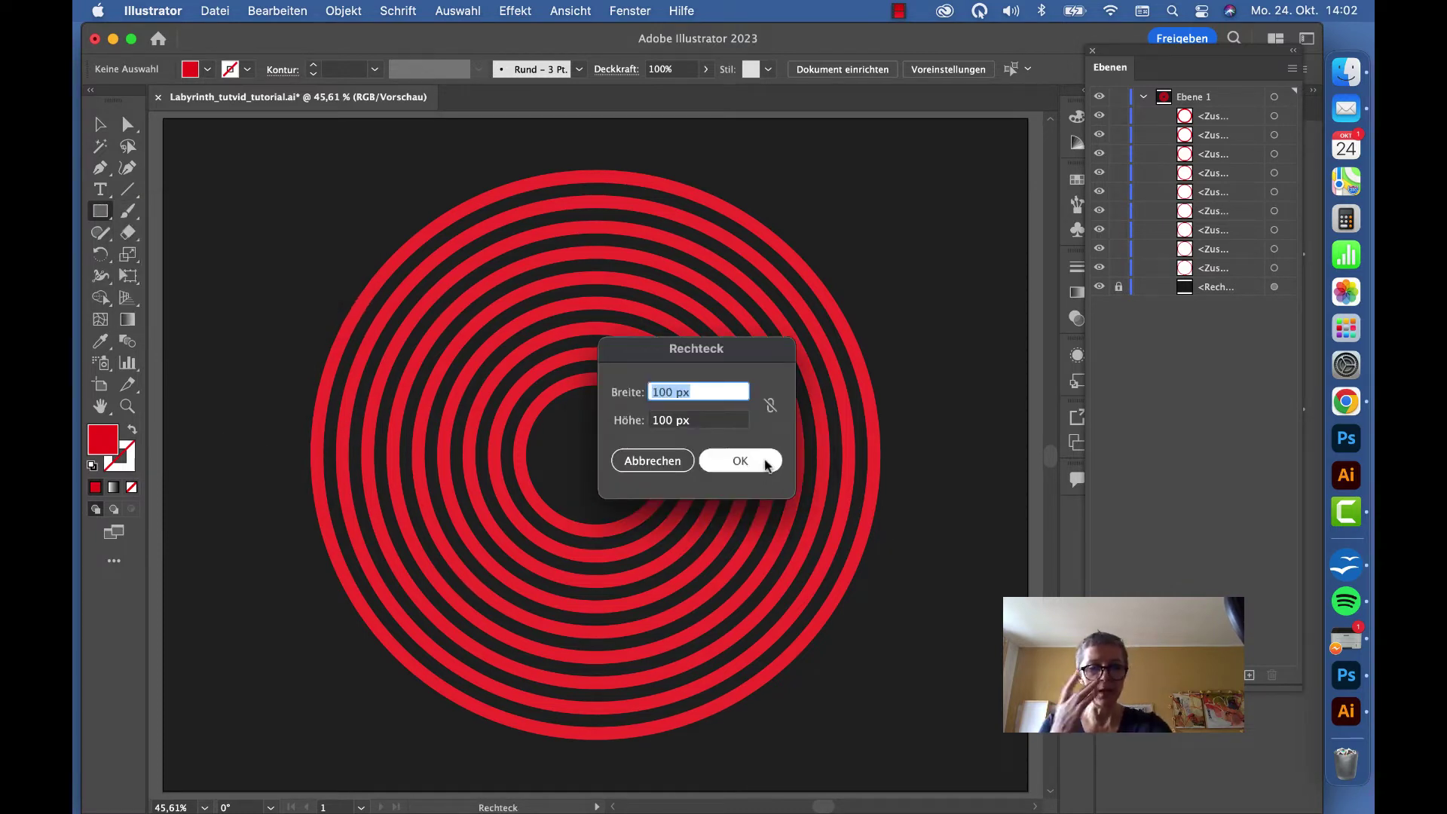
text(2000)
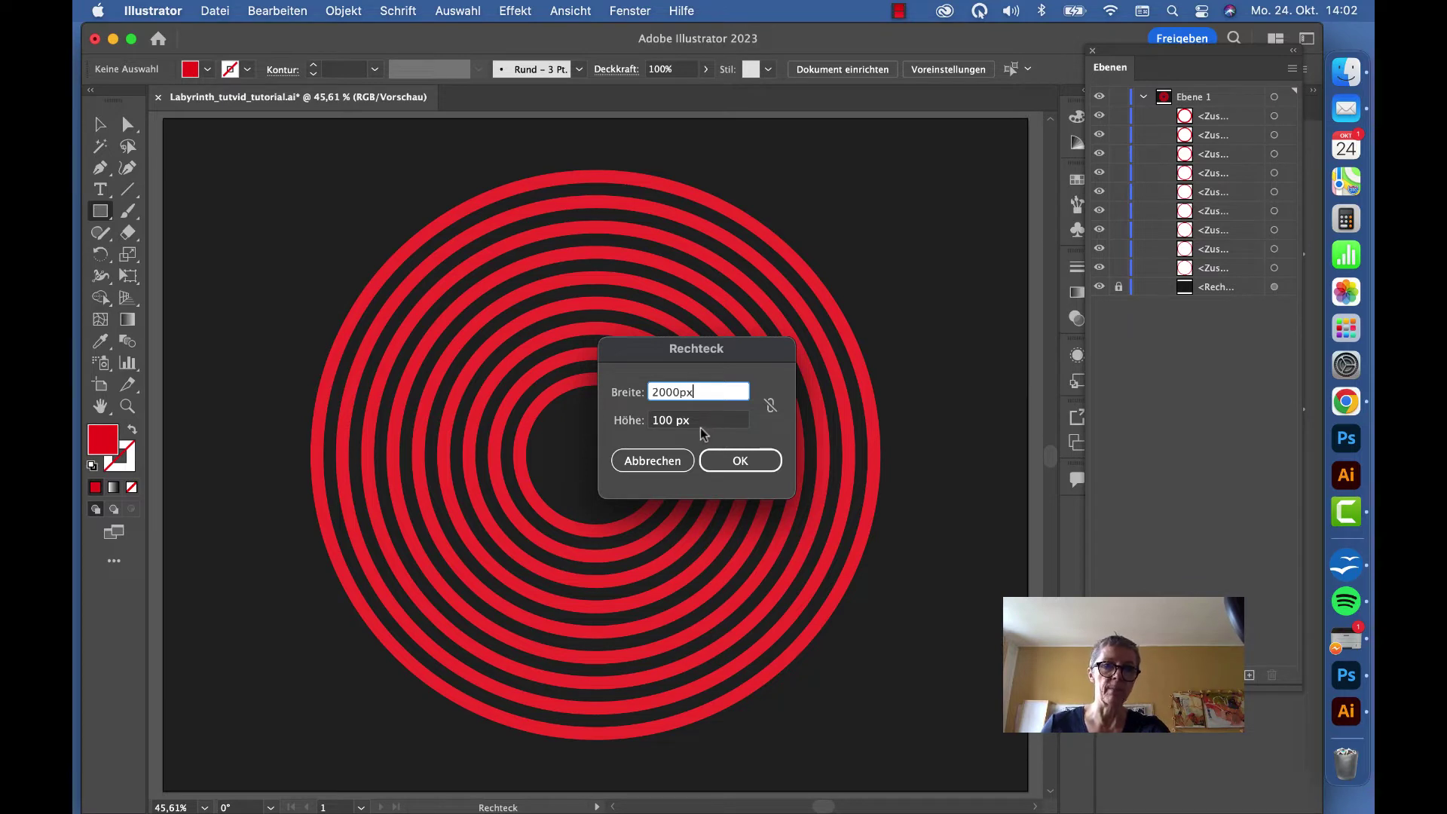
key(Tab)
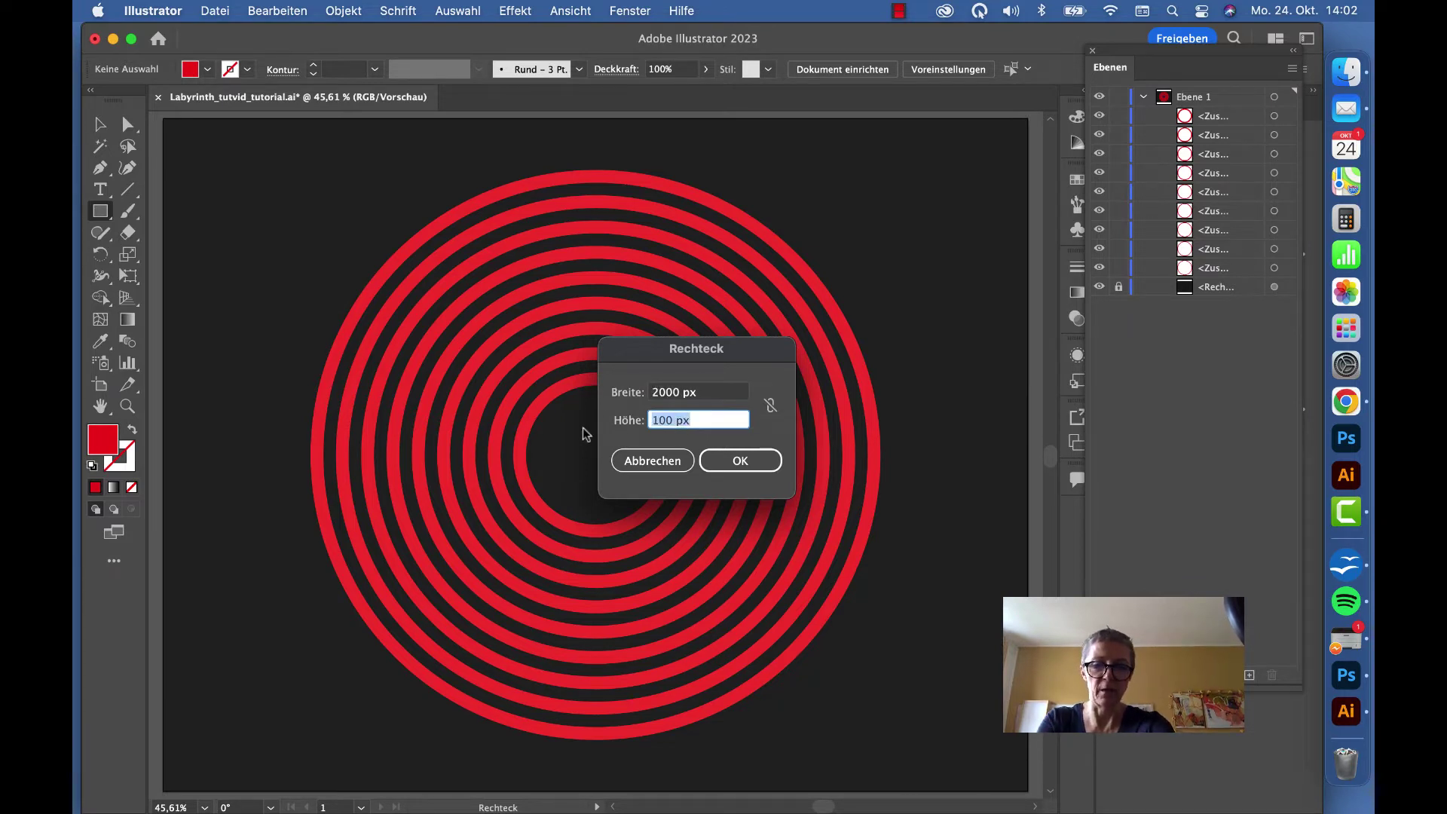
text(20)
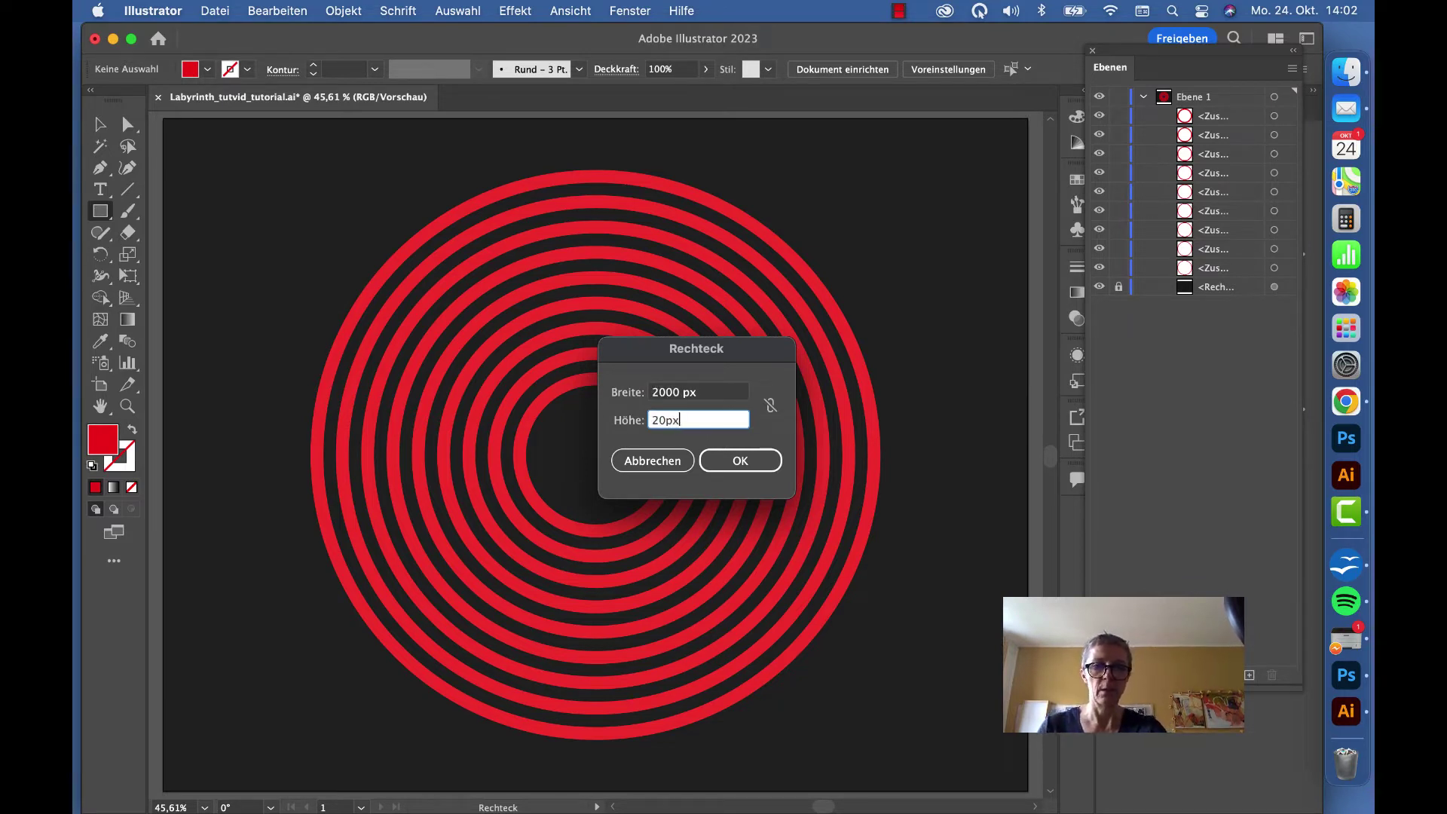
click(739, 460)
- Centre the bar vertically and copy it 40 px downward with Move
key(v)
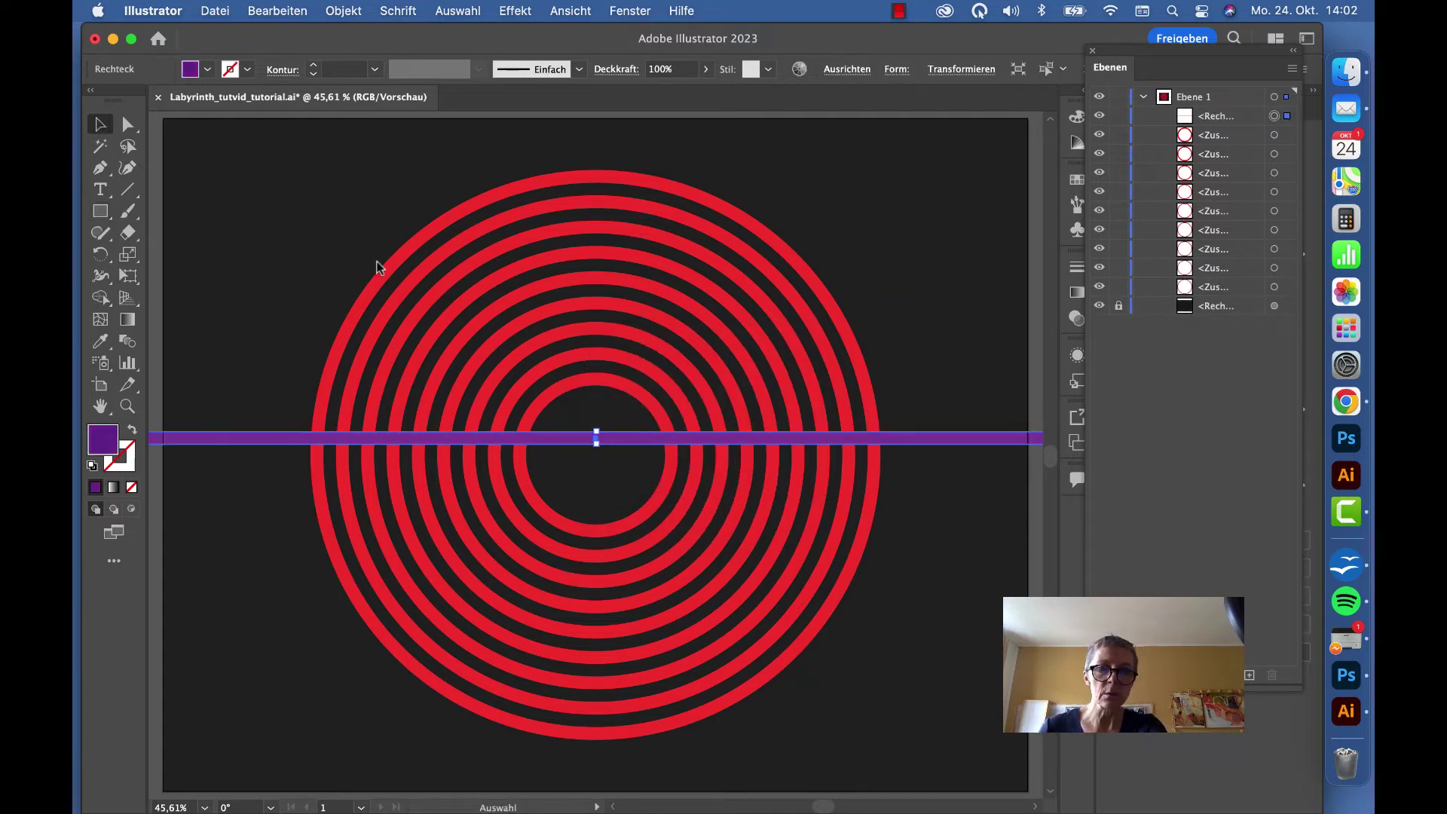
click(858, 69)
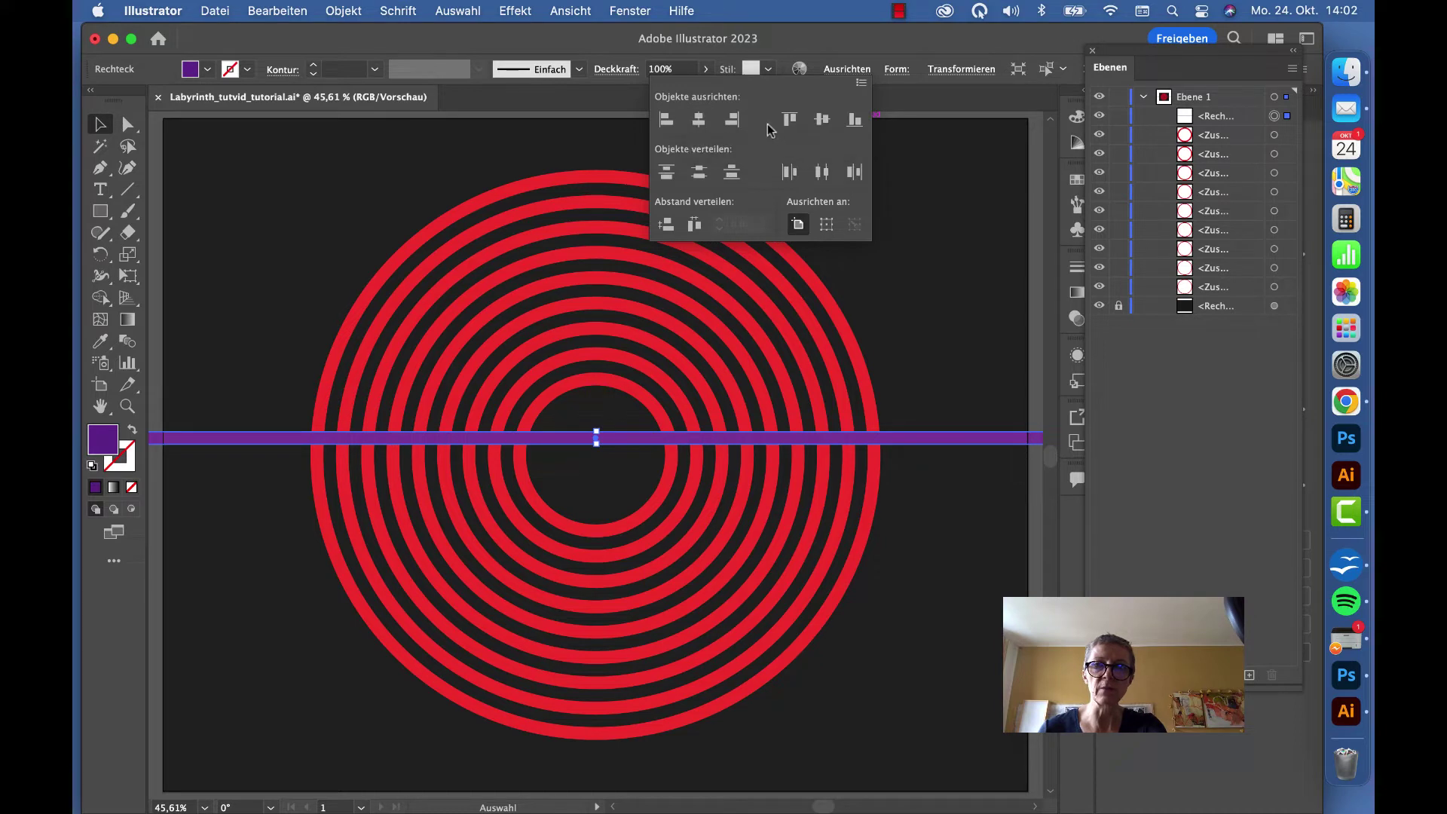
click(821, 120)
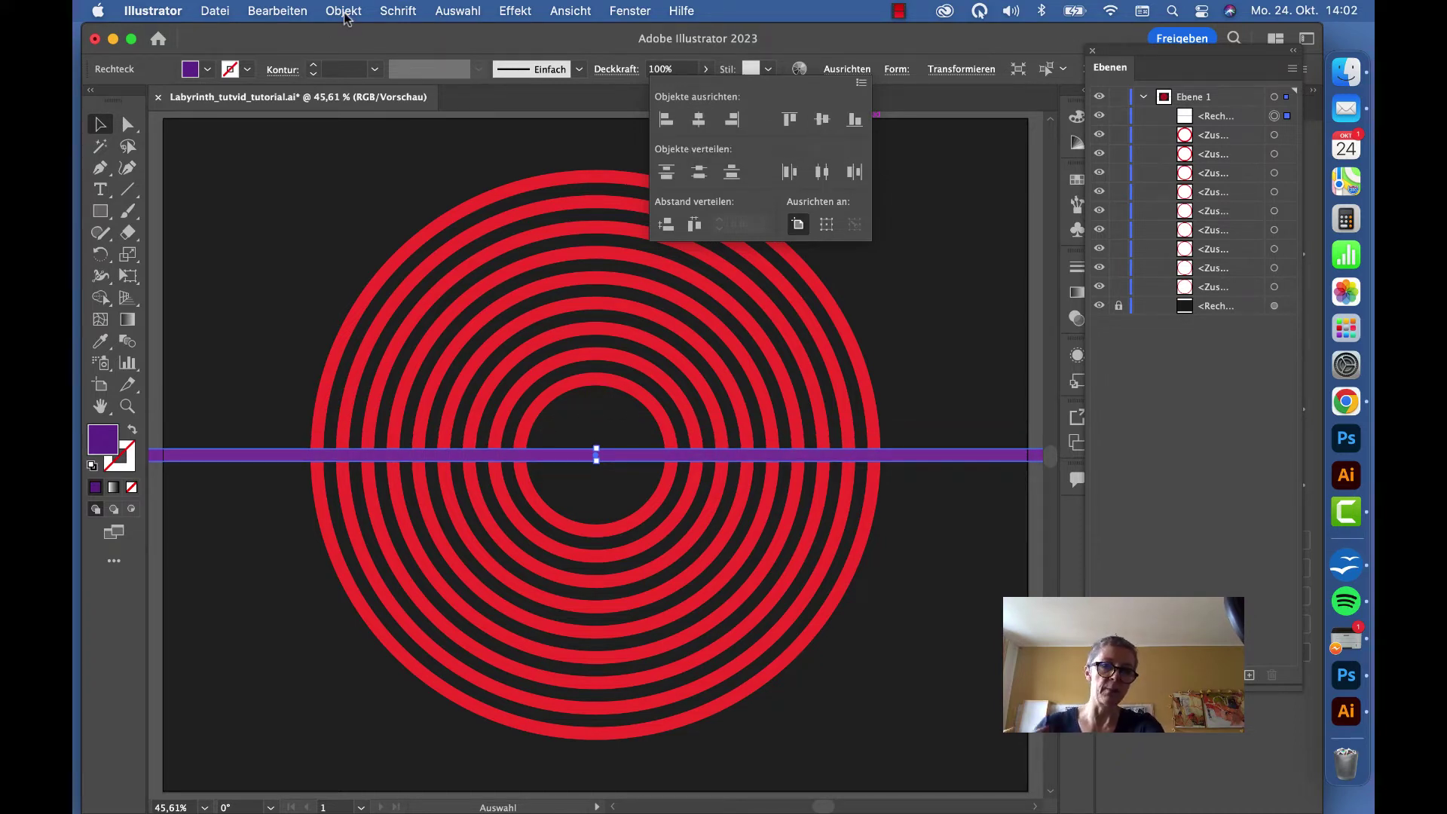
click(343, 11)
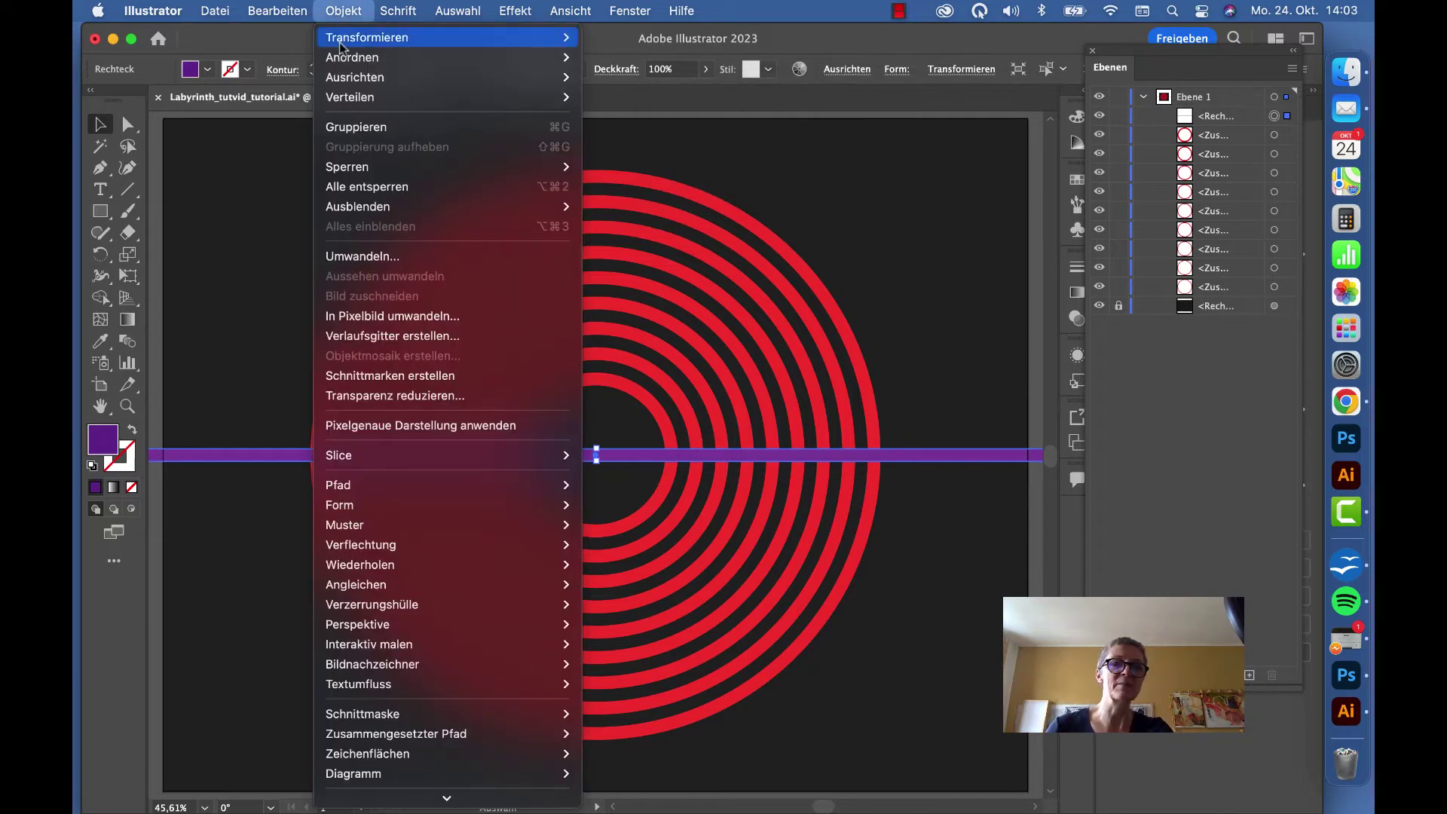
mouse_move(368, 38)
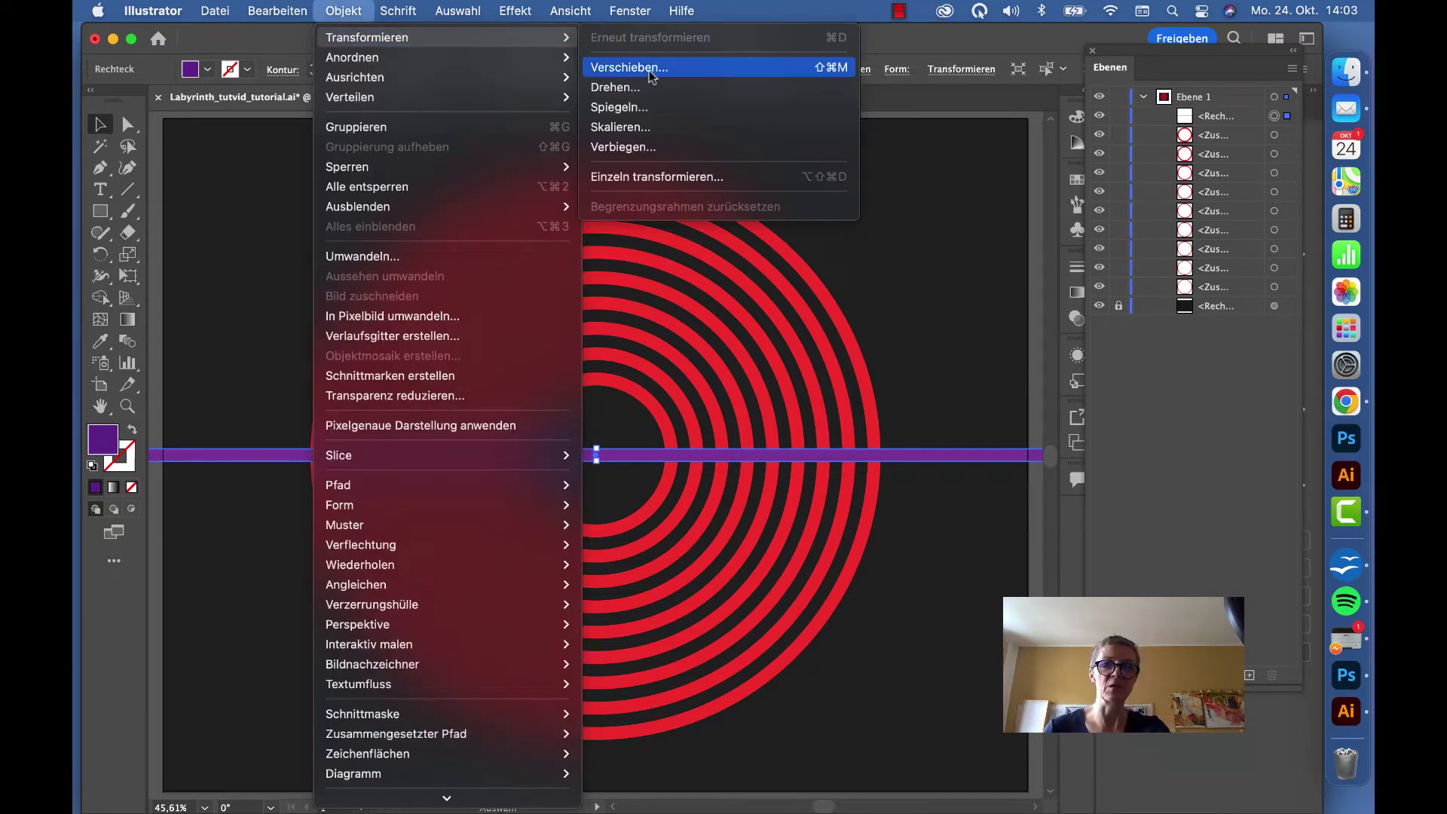
click(651, 76)
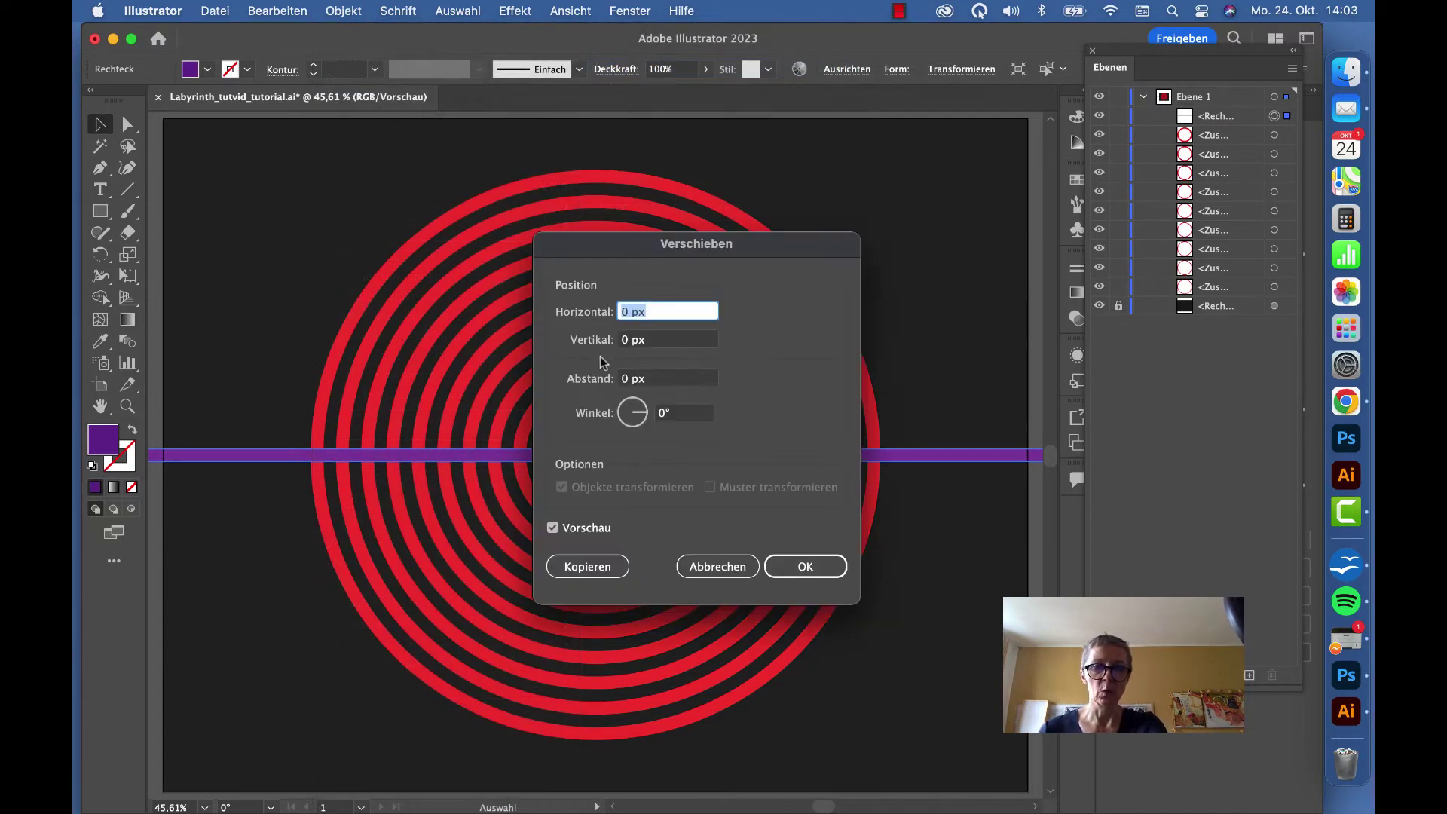
key(Tab)
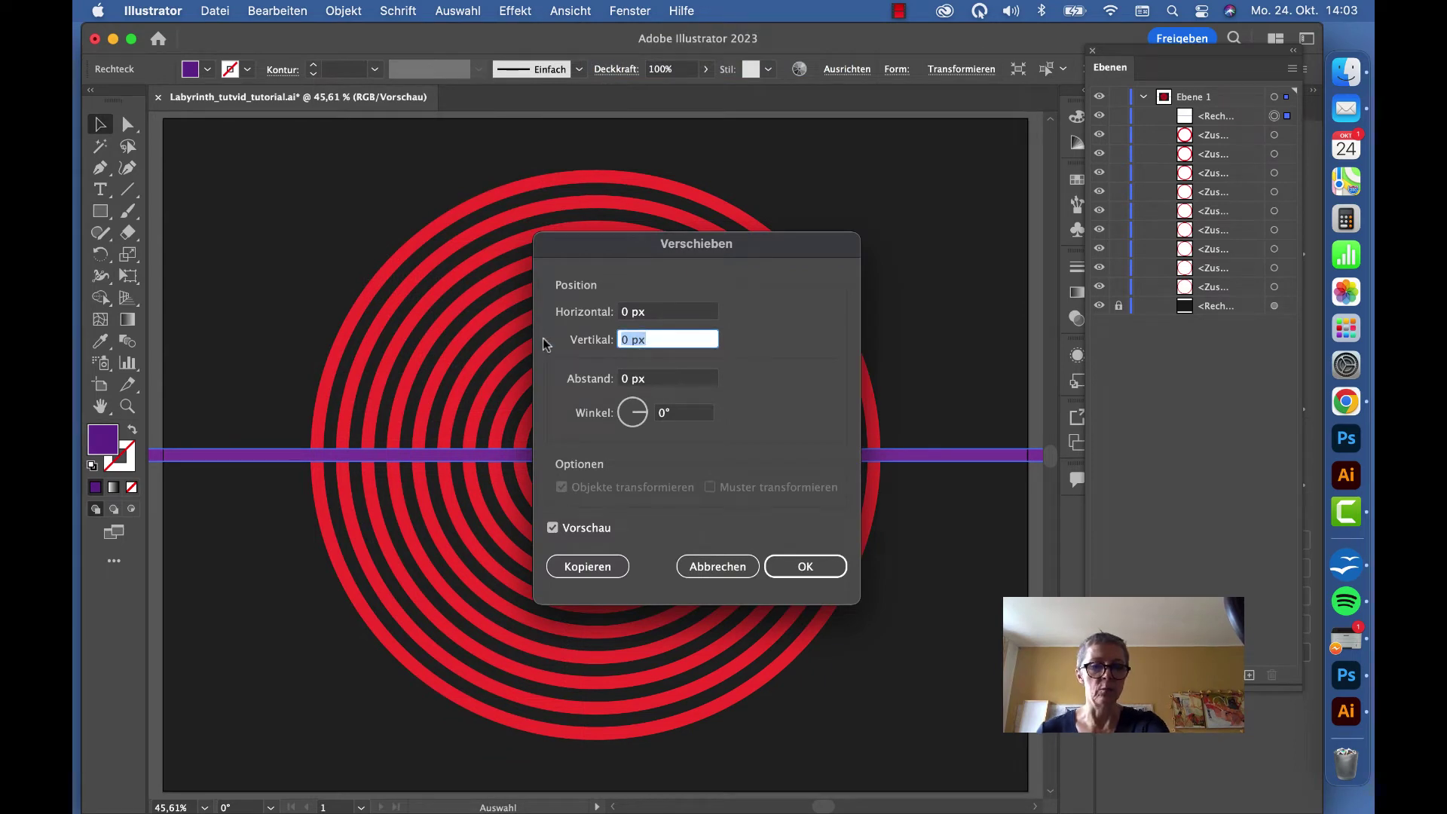
text(40px)
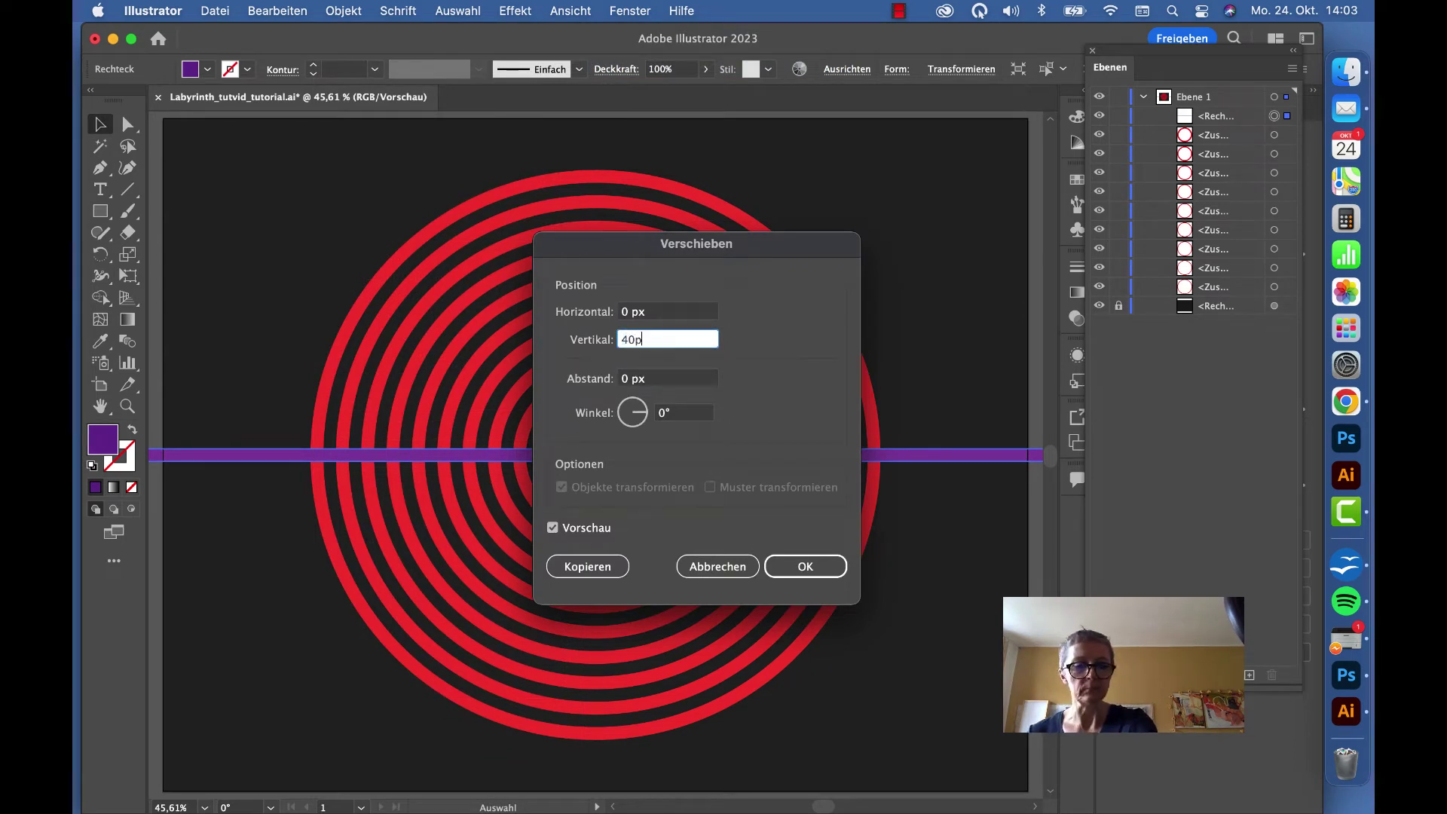
click(587, 566)
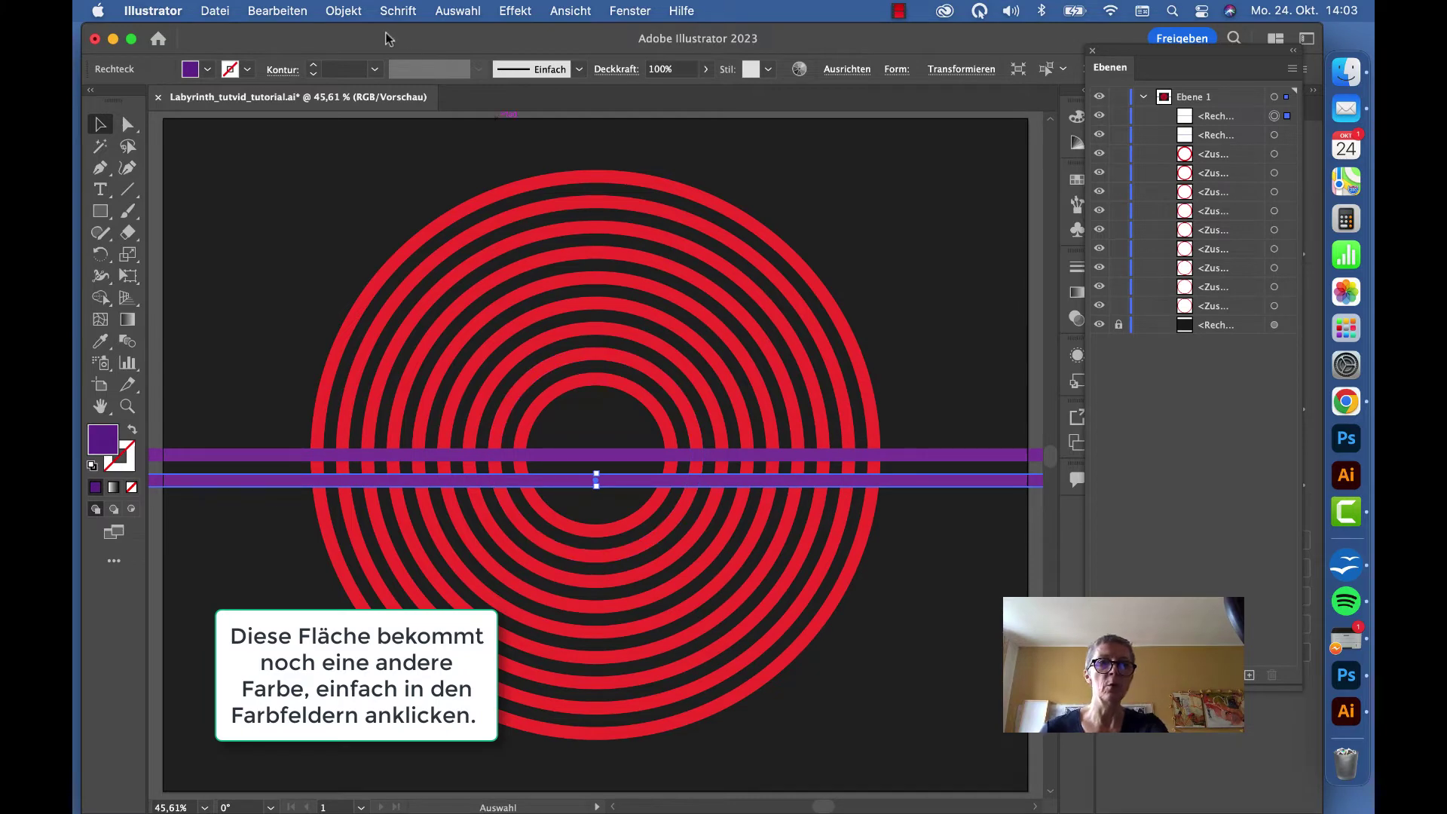
- Copy the middle bar 40 px upward to make the third bar
click(578, 453)
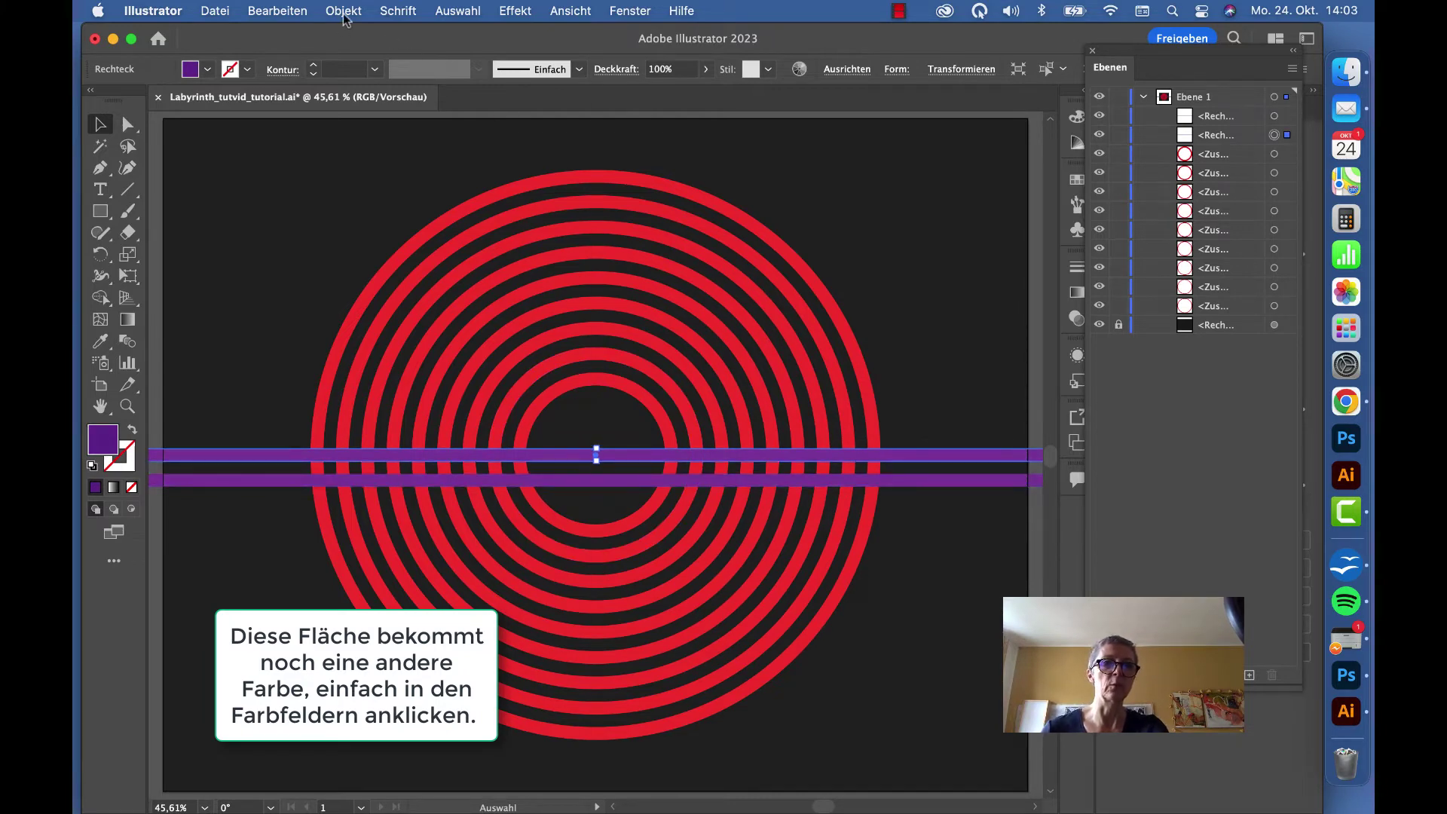
click(343, 11)
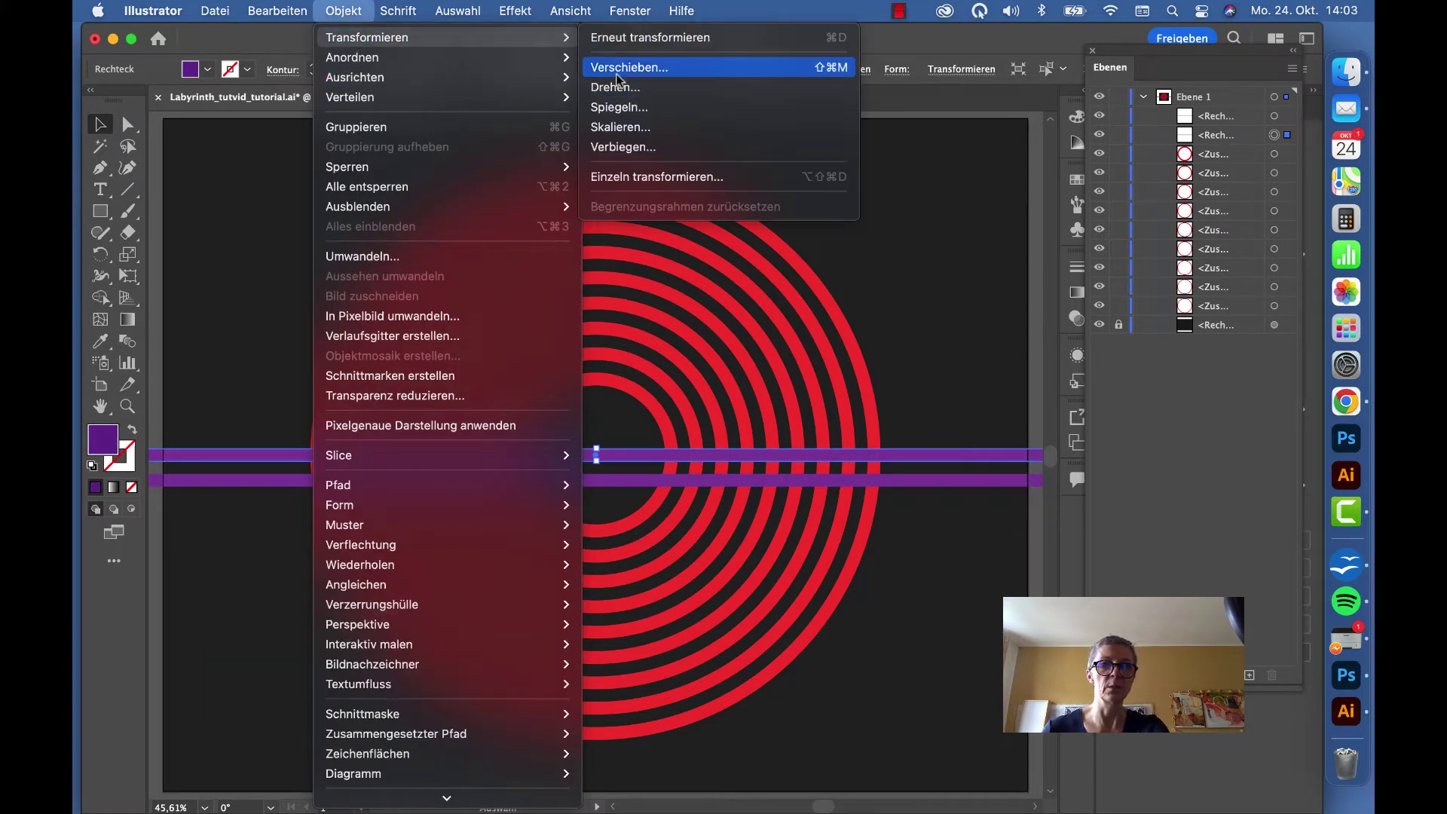
click(620, 67)
click(622, 341)
click(588, 566)
click(233, 226)
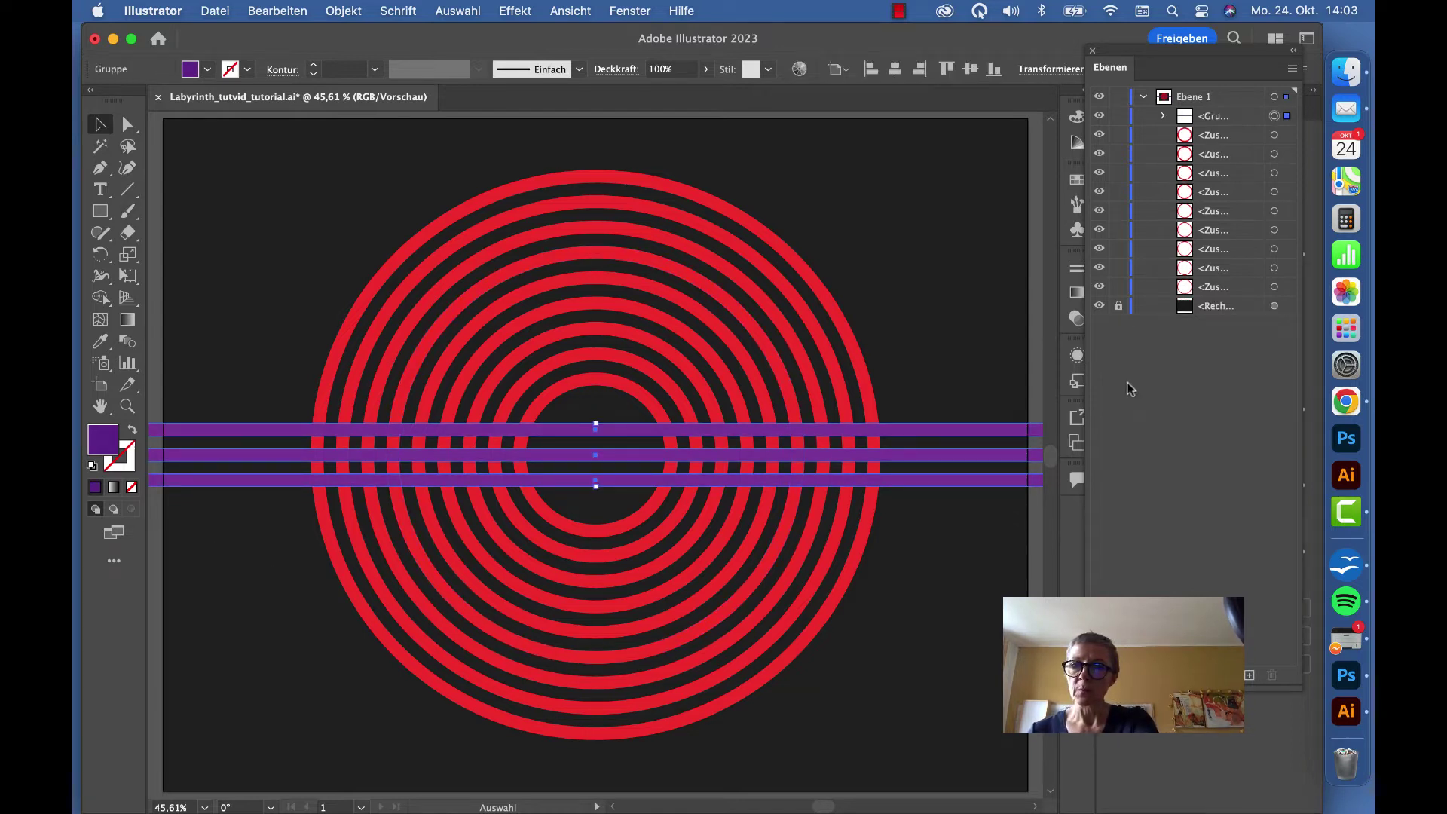
- Group the three innermost red rings together in the Layers panel
click(1274, 287)
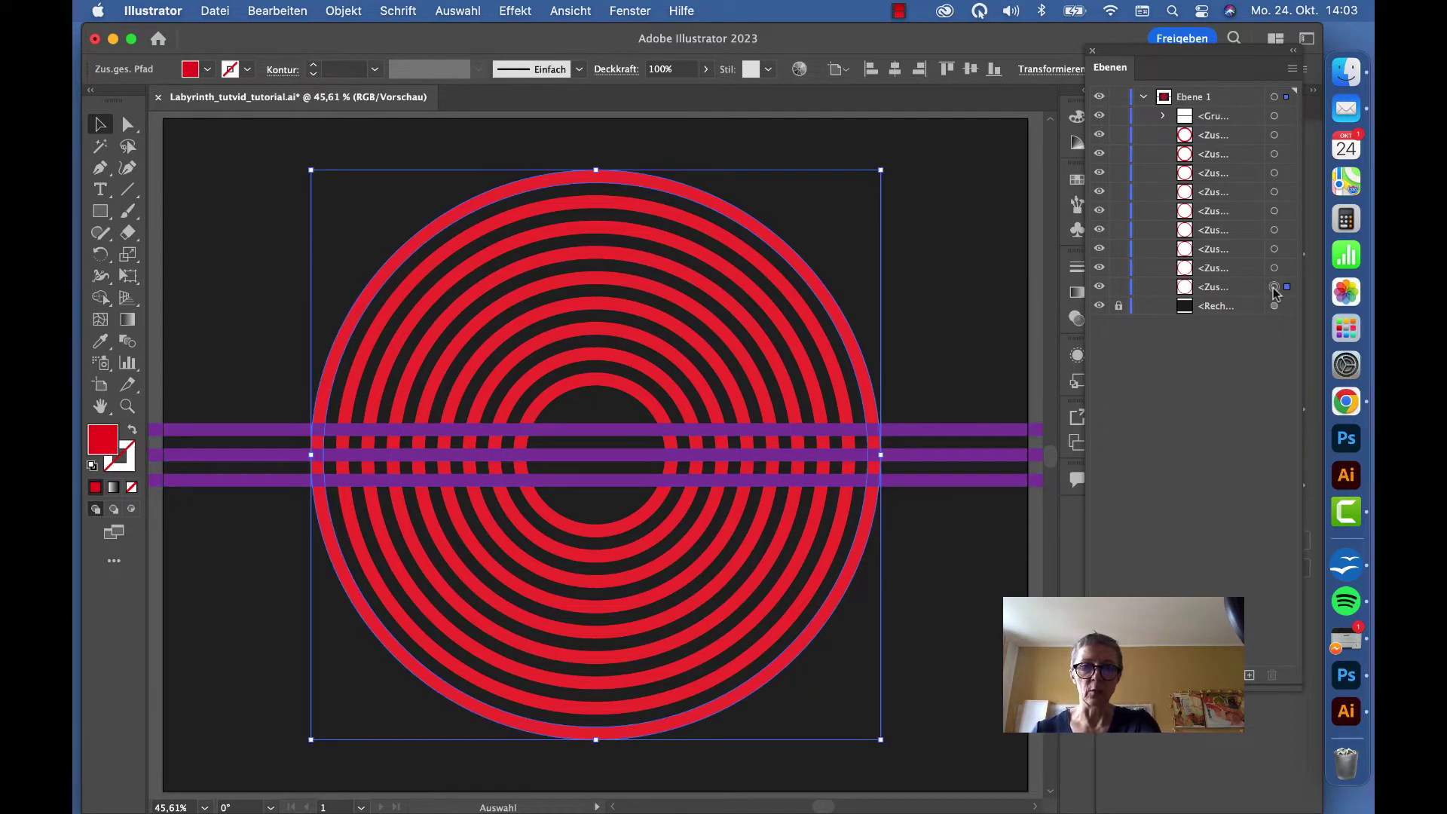
click(1289, 136)
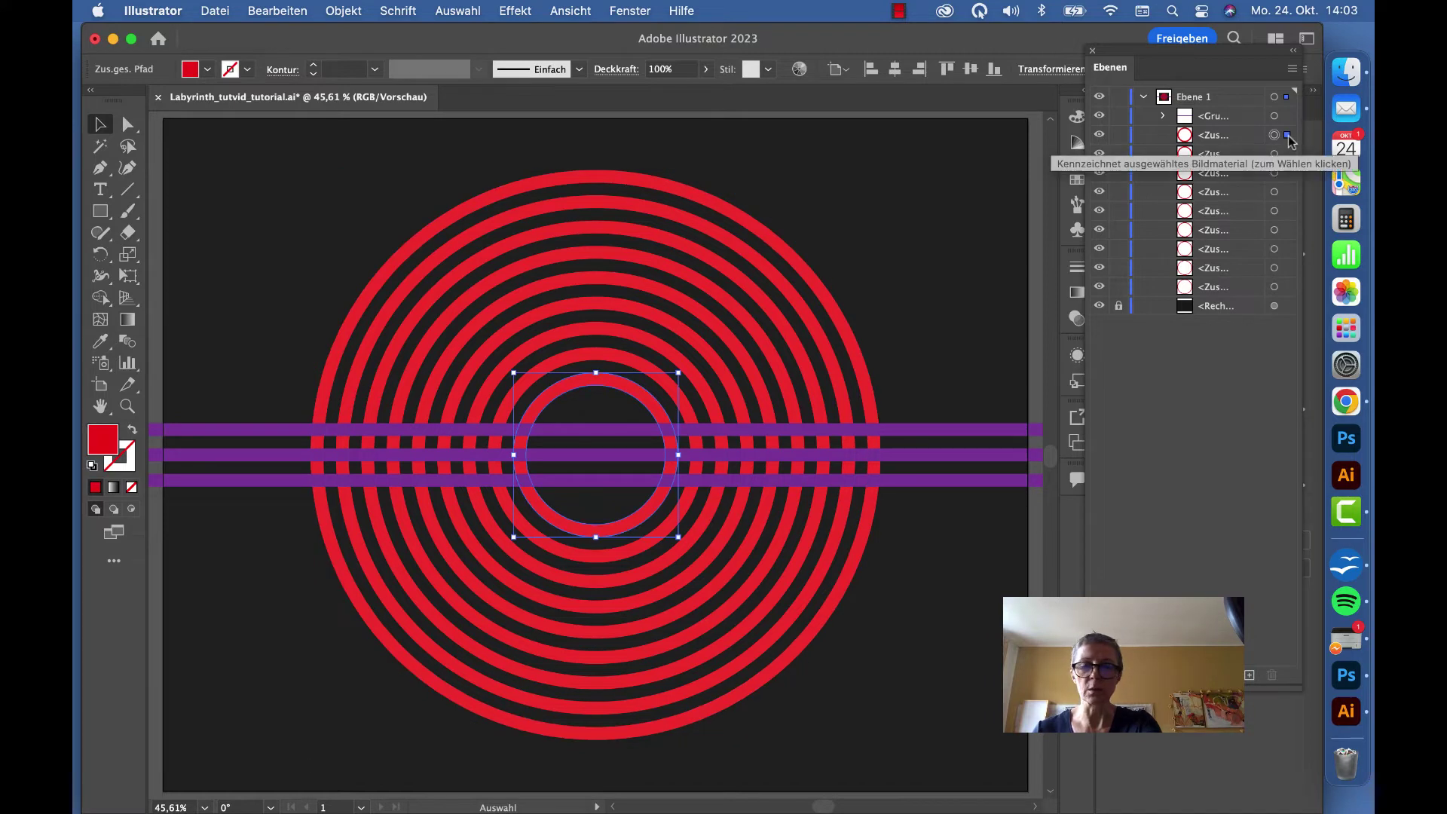
shift+click(1286, 155)
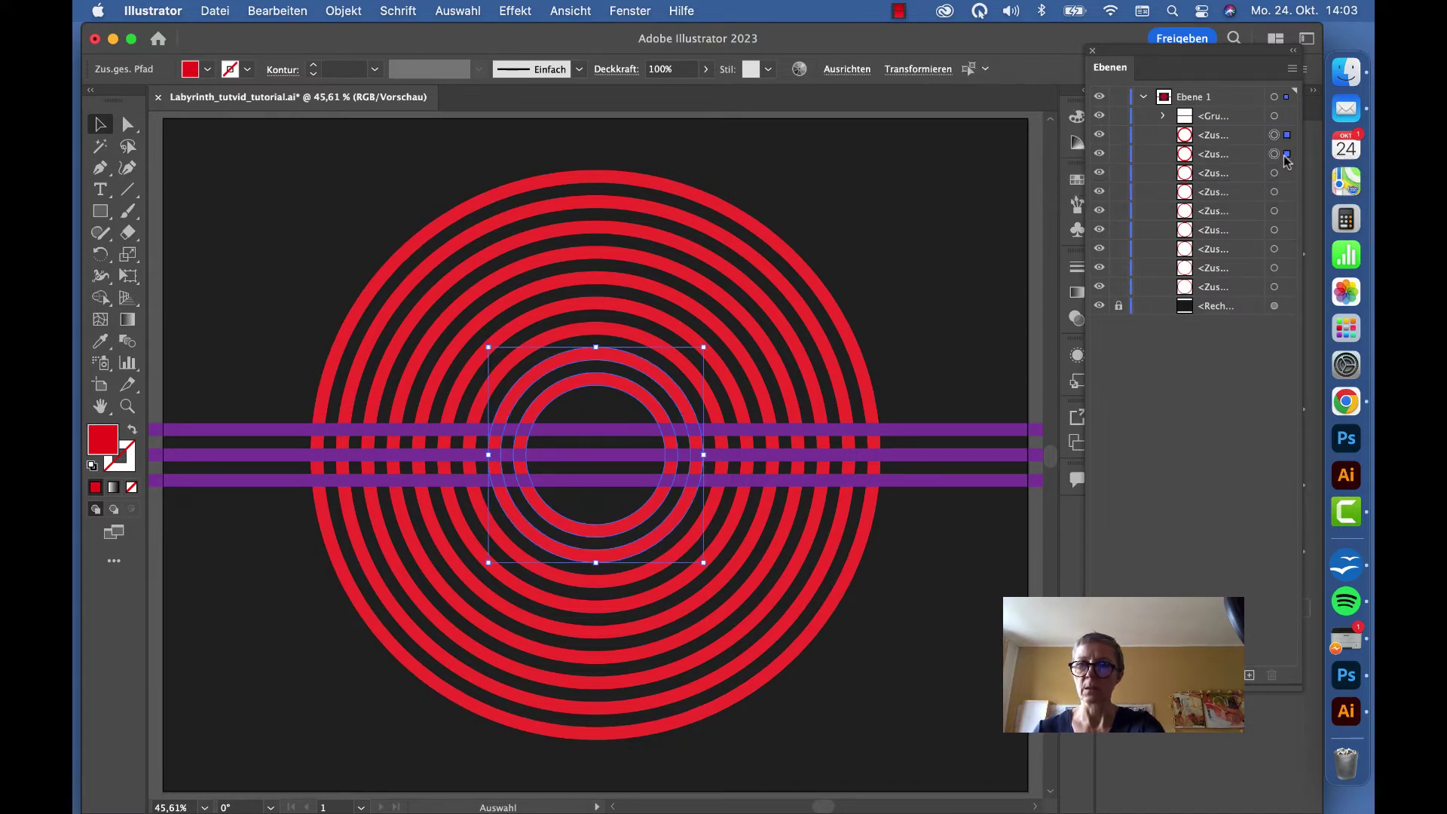
shift+click(1280, 174)
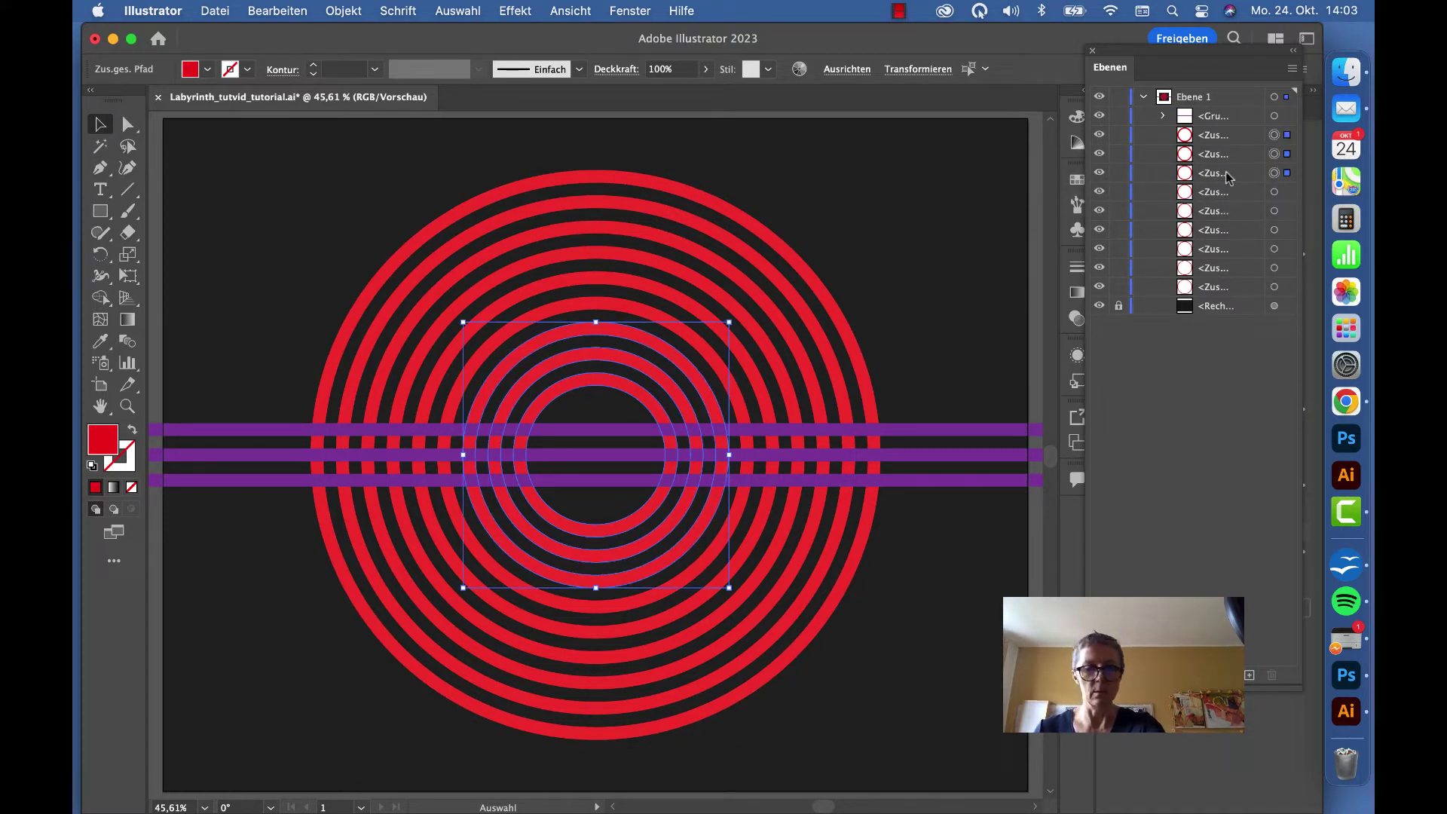
key(super+g)
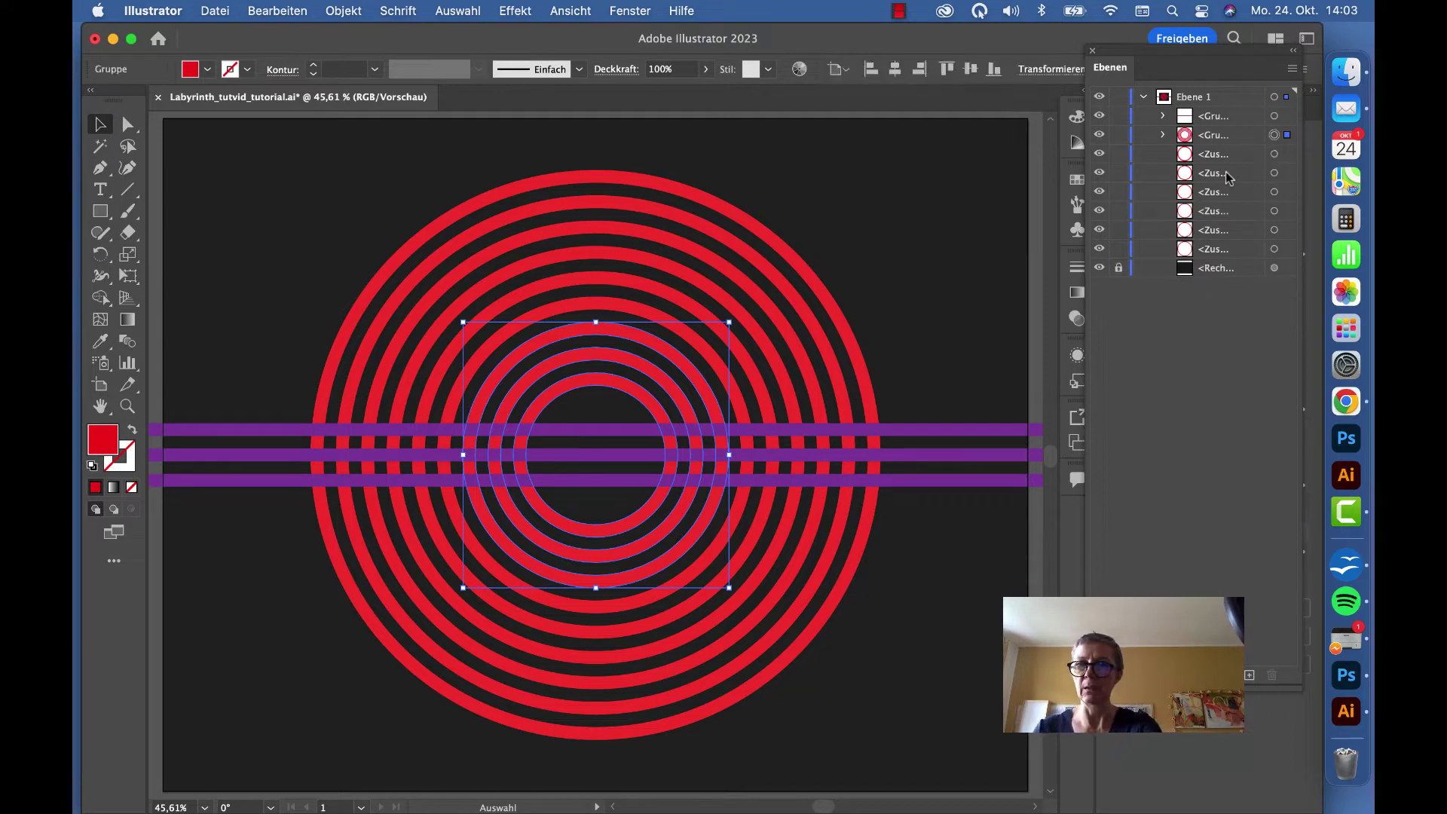
- Group the fifth and sixth rings, then group the three outer rings
click(1287, 173)
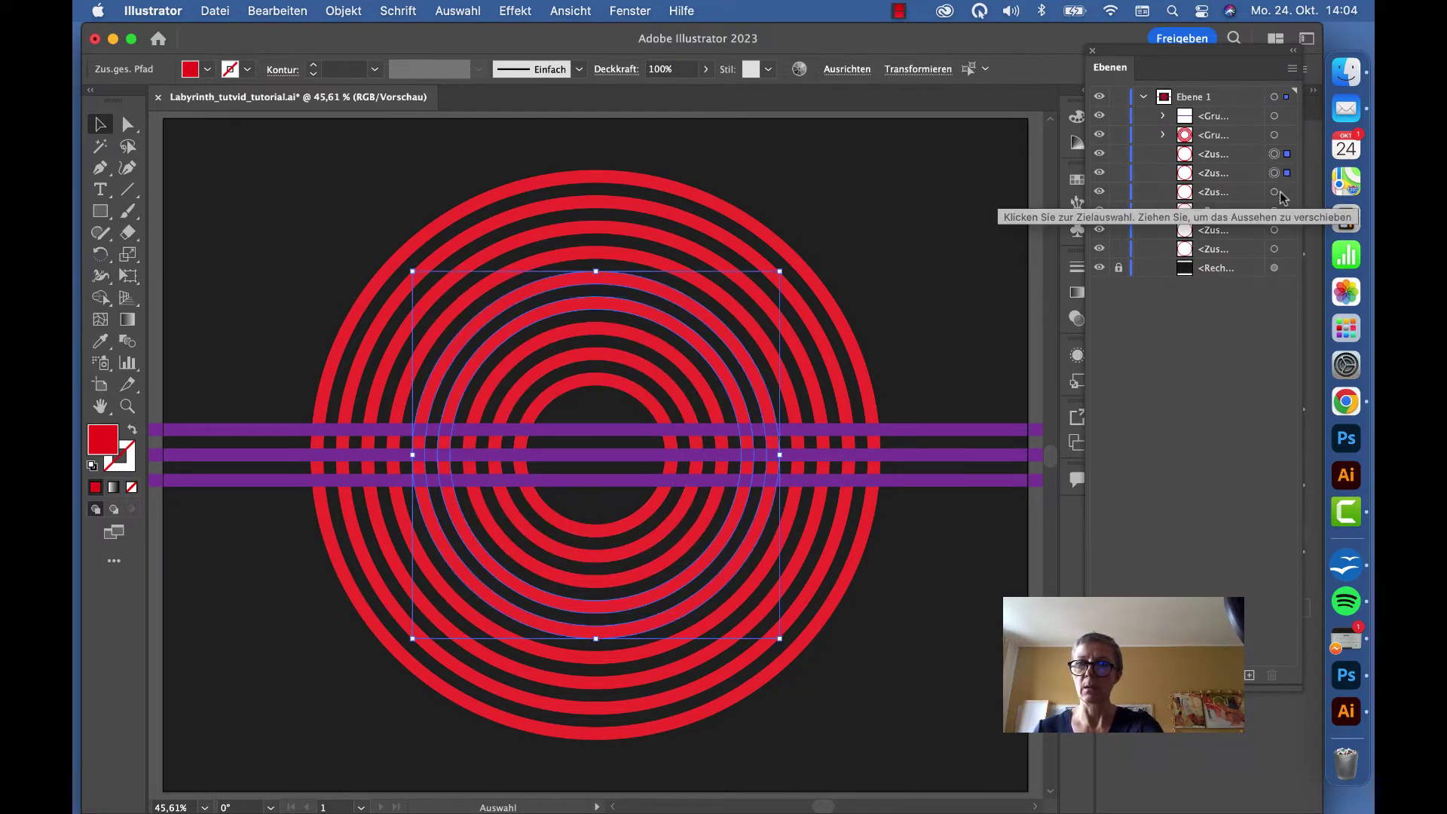
shift+click(1284, 193)
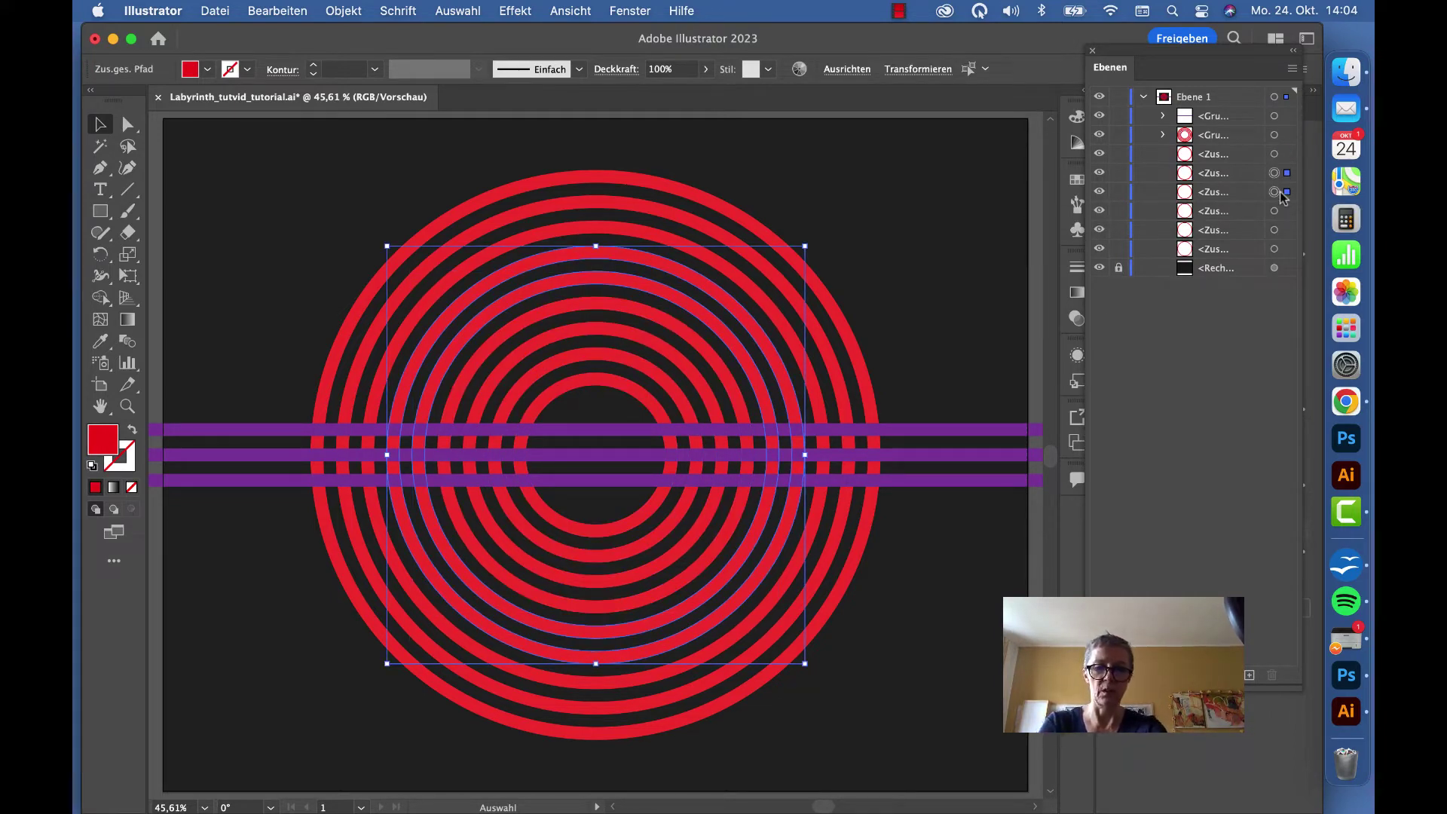
key(super+g)
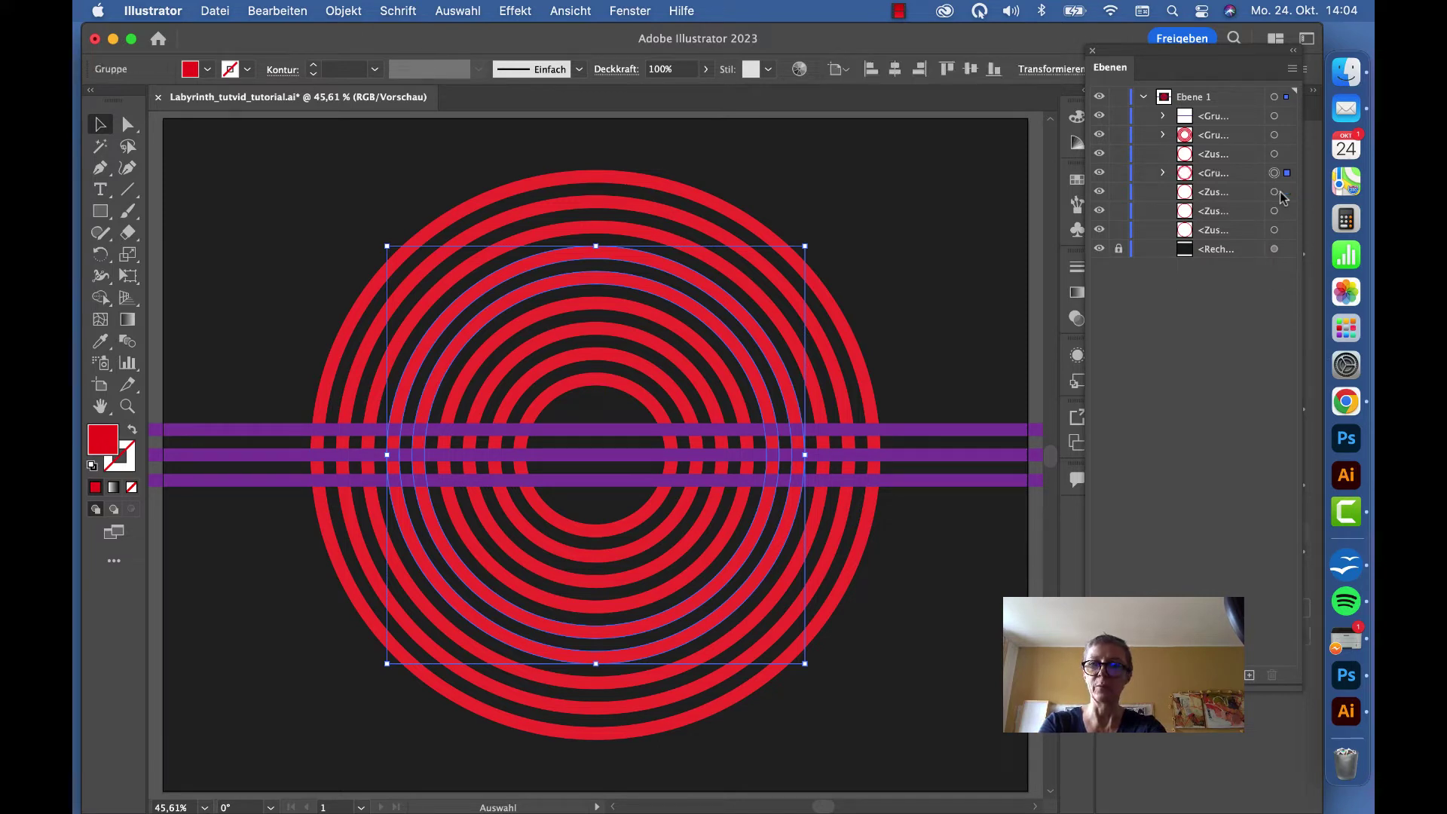
click(1285, 192)
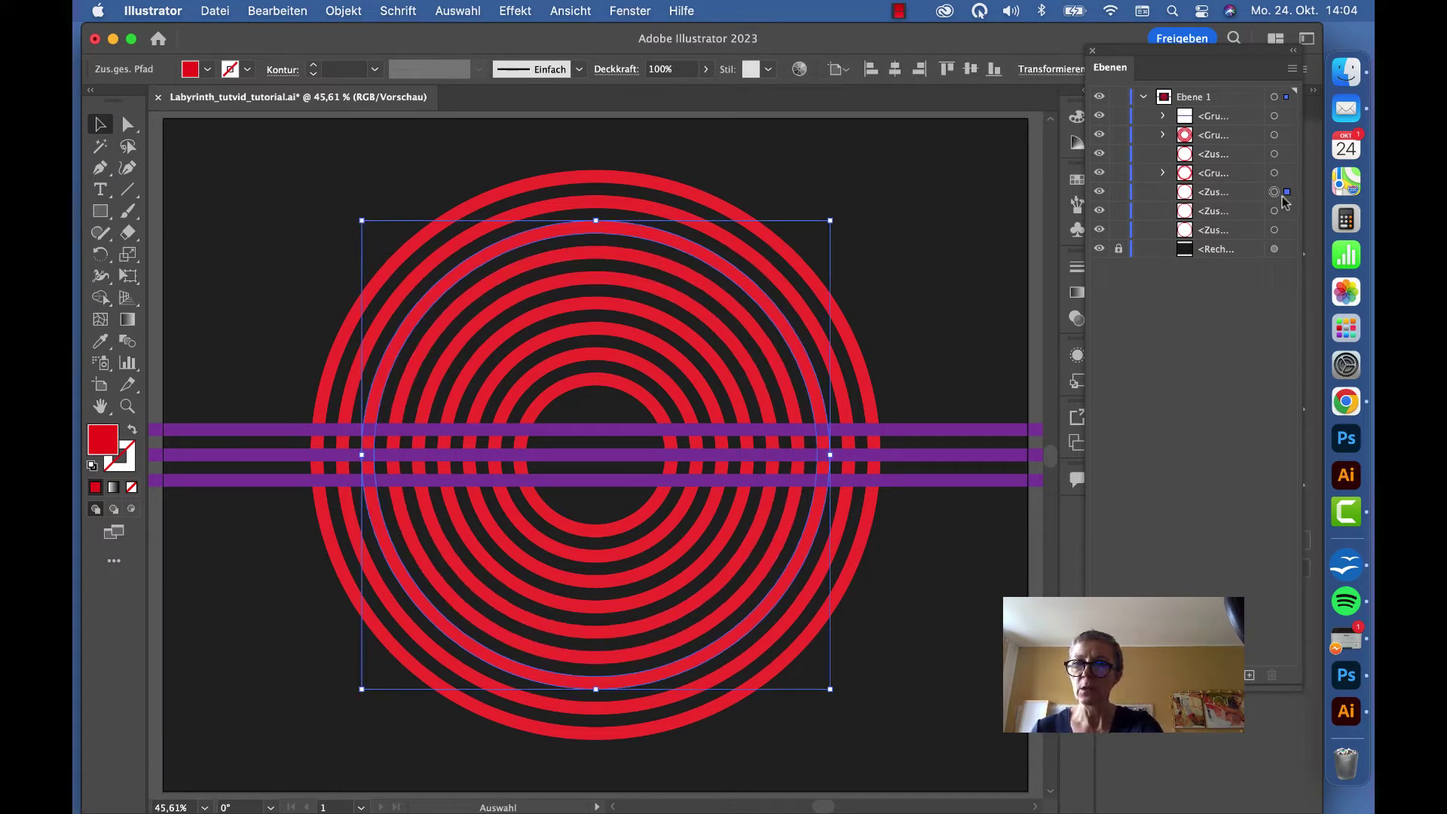
shift+click(1274, 211)
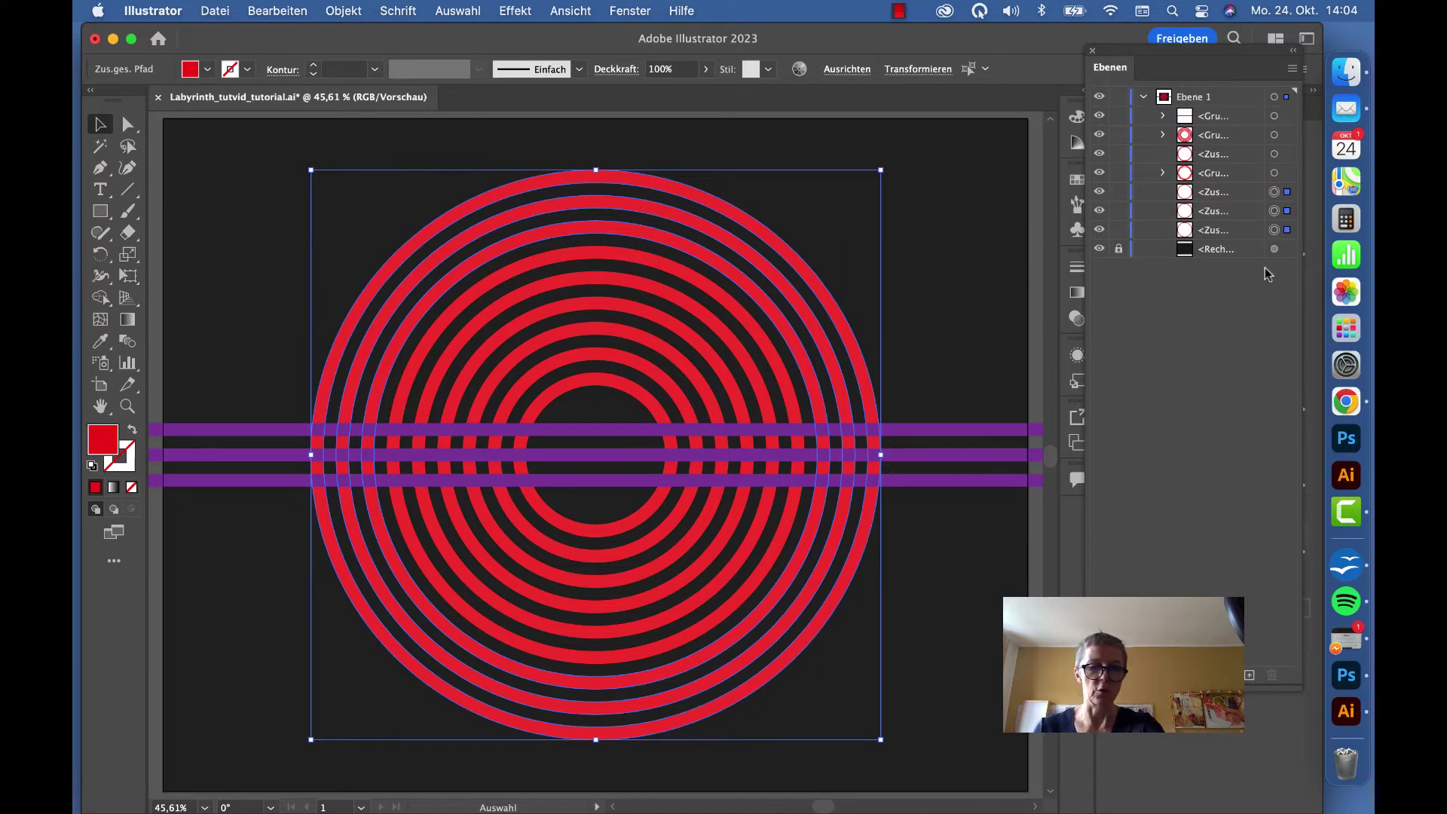
key(super+g)
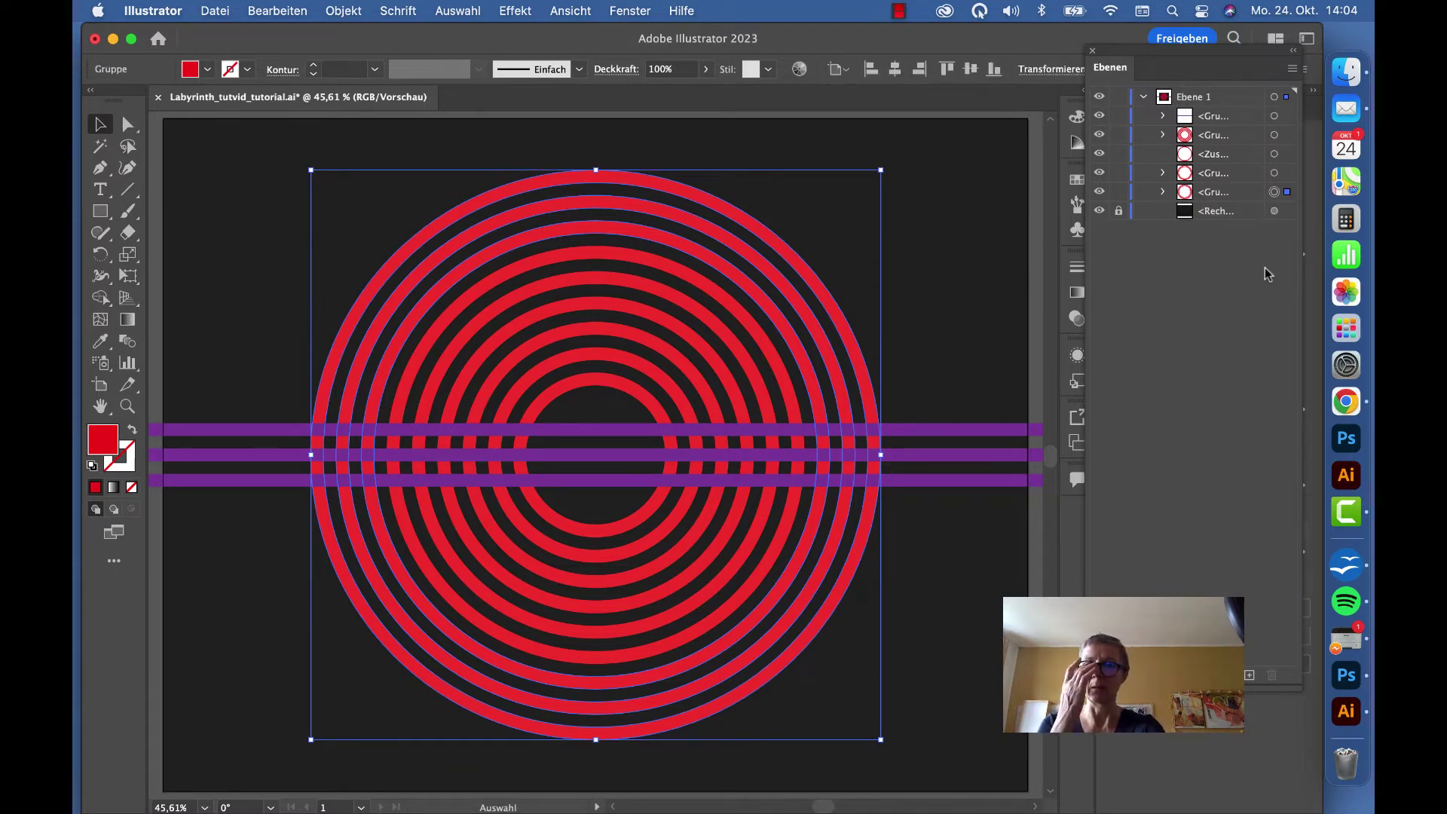
click(1201, 154)
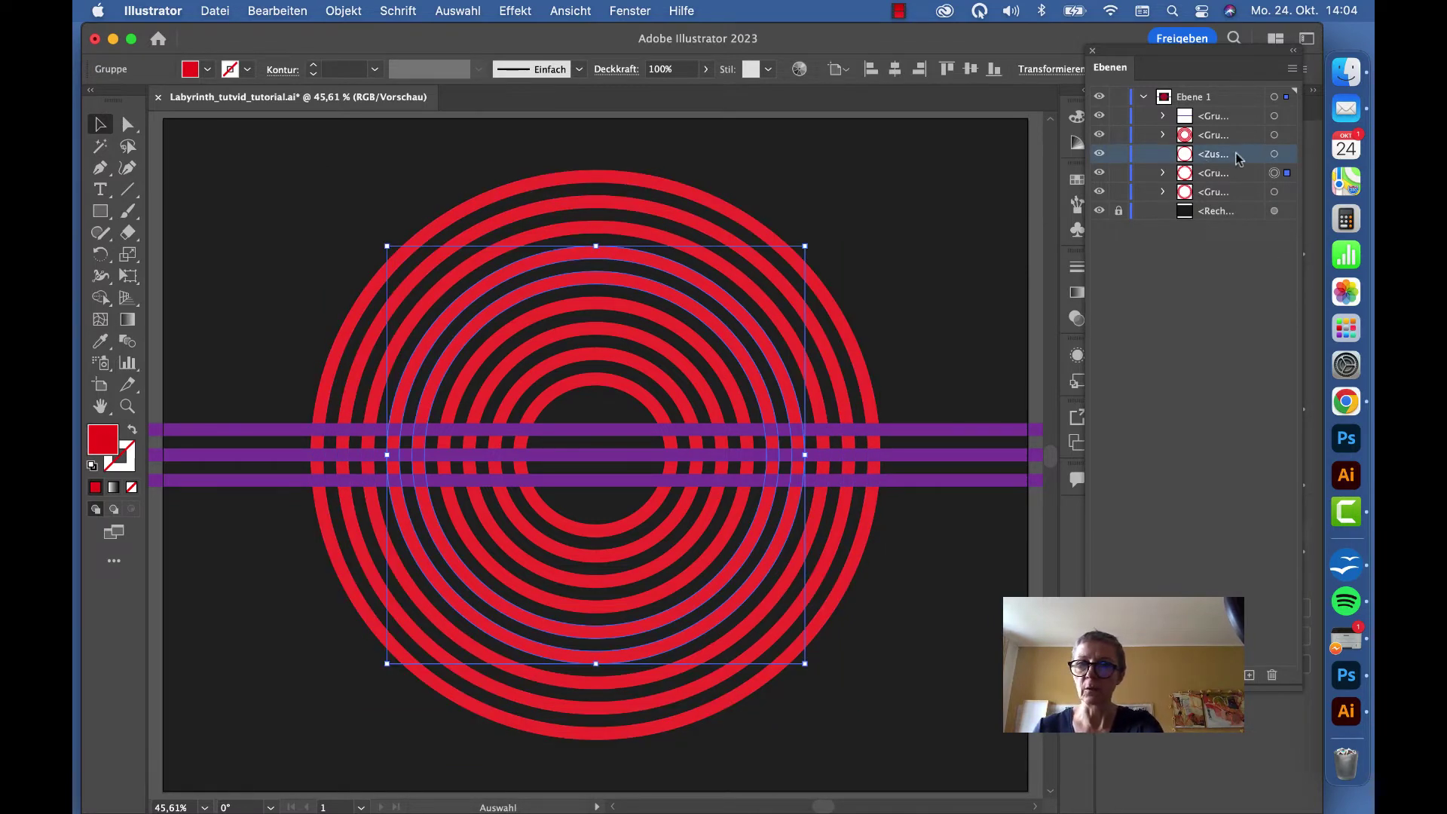
- Put the last loose ring into a group and check the inner ring group's visibility
click(1273, 155)
key(super+z)
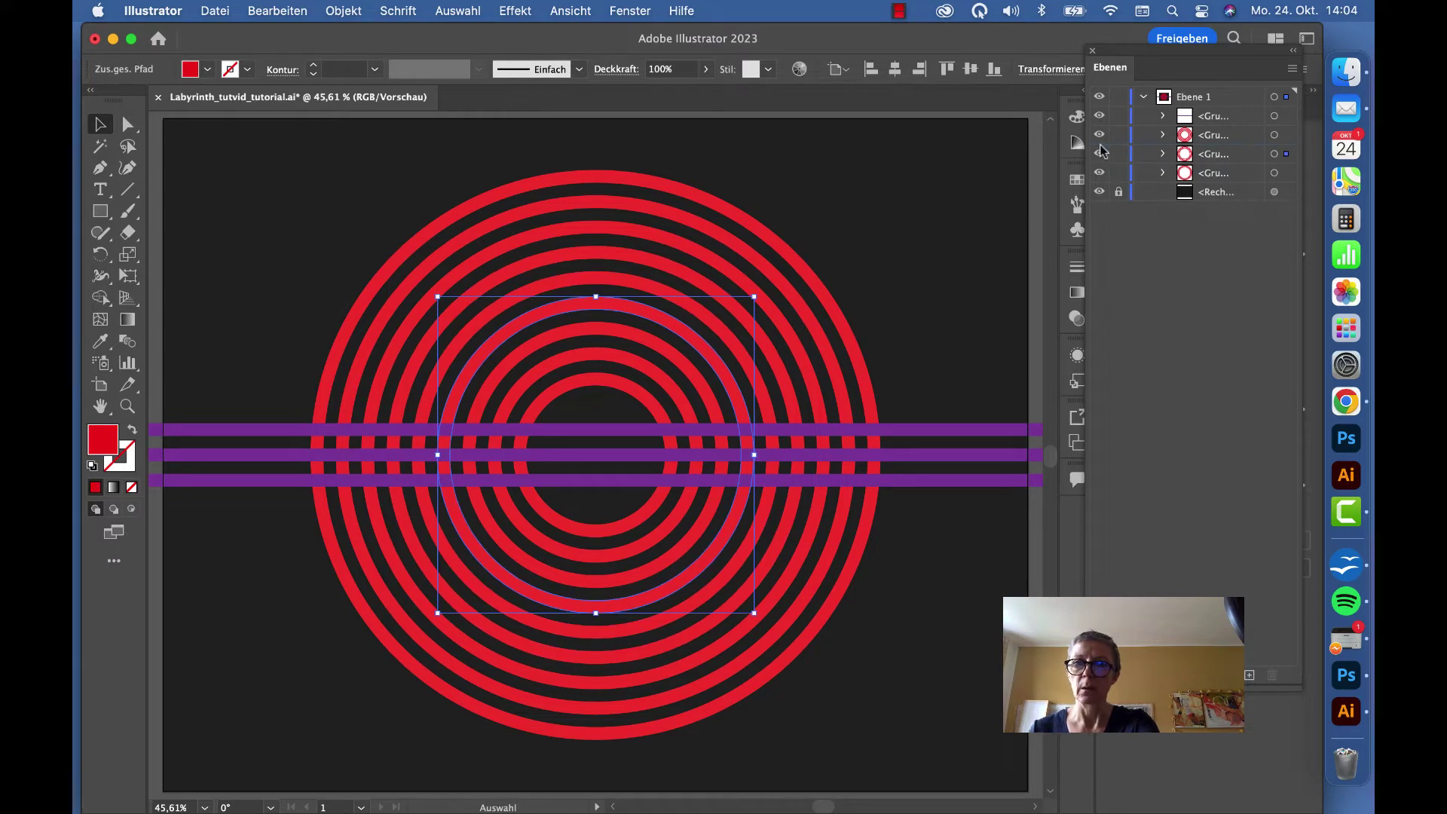
click(1099, 141)
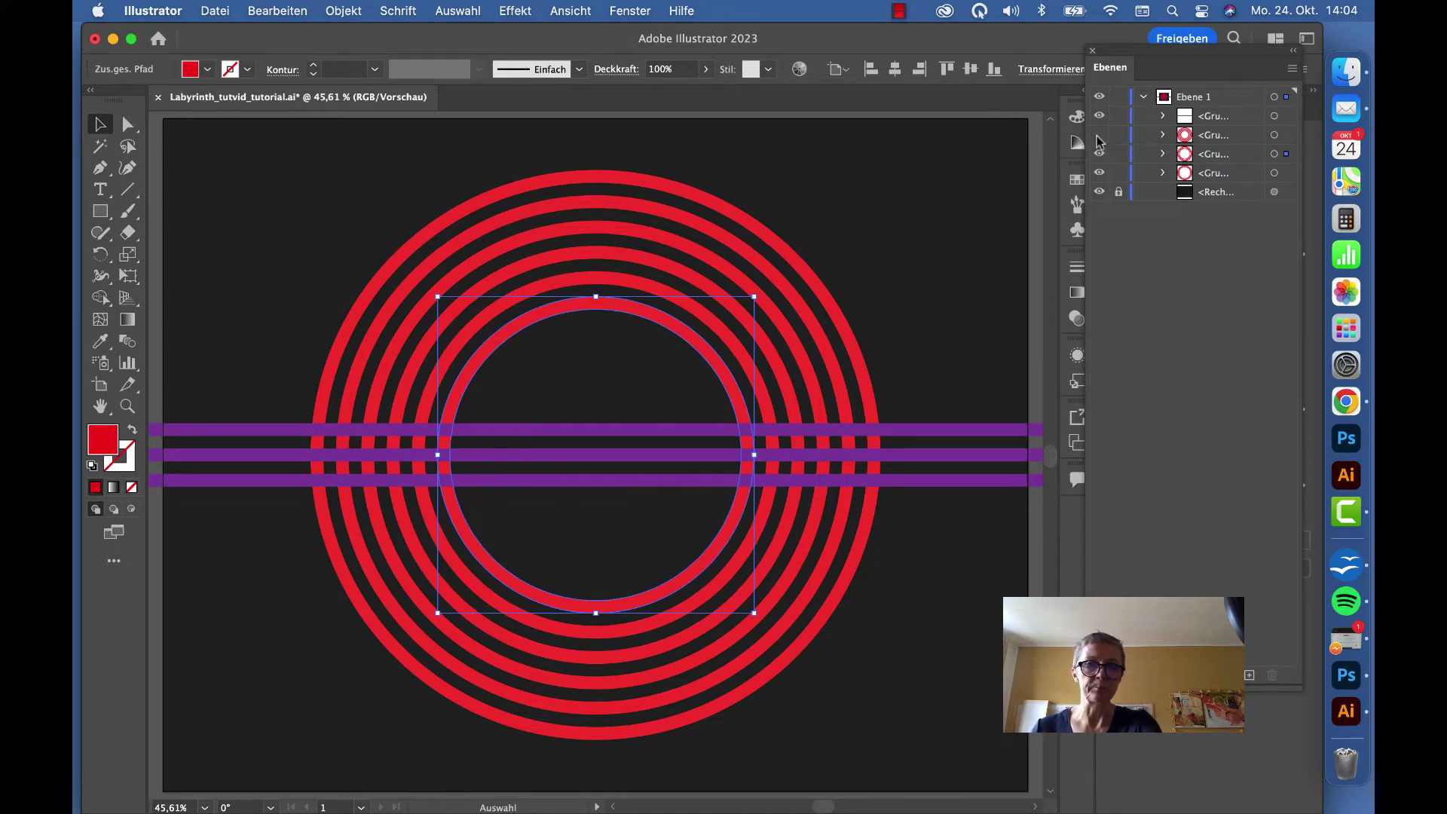
click(1099, 140)
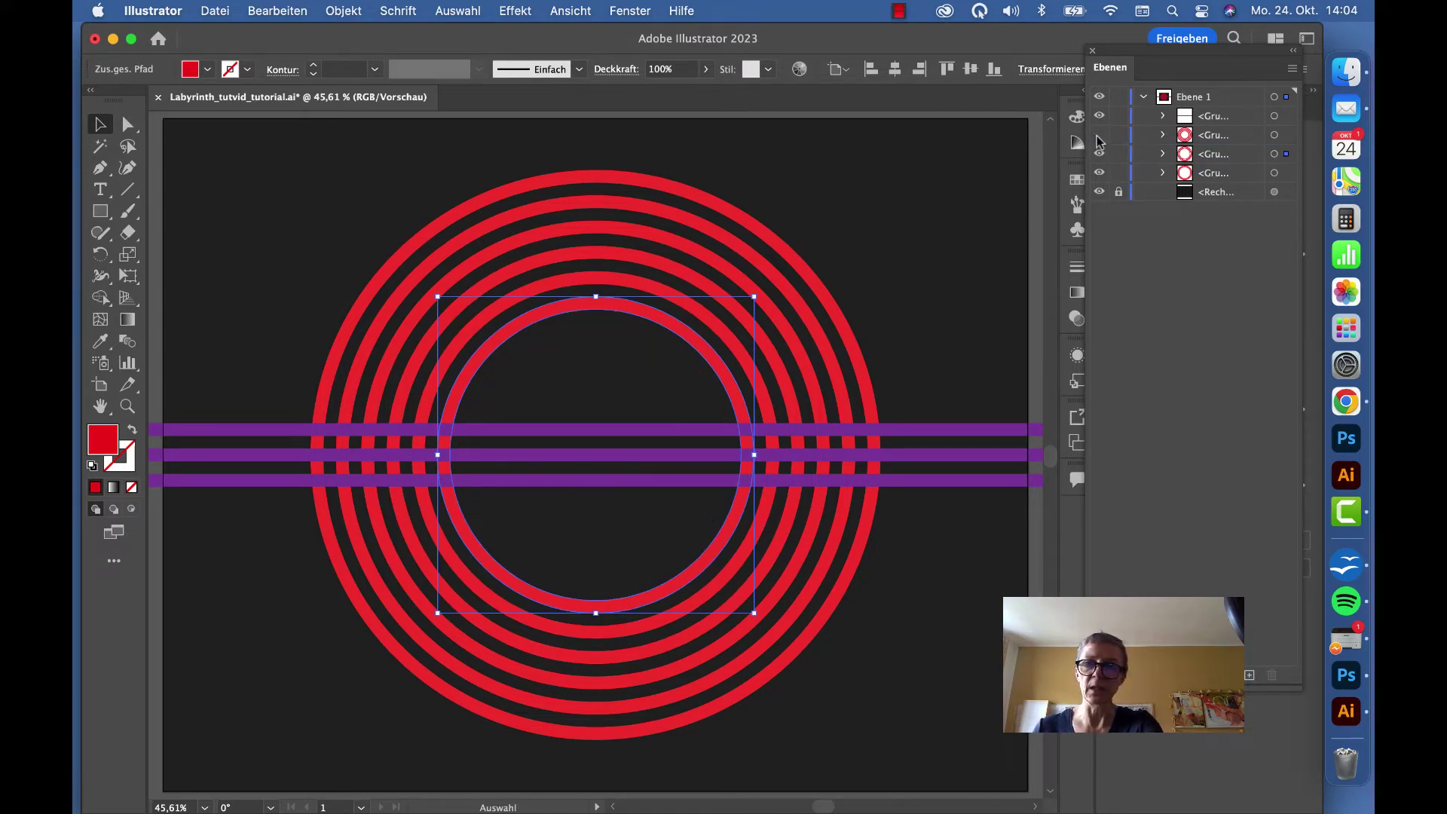
- Toggle the other ring groups' visibility, then show all ring groups again
click(1099, 156)
click(1099, 156)
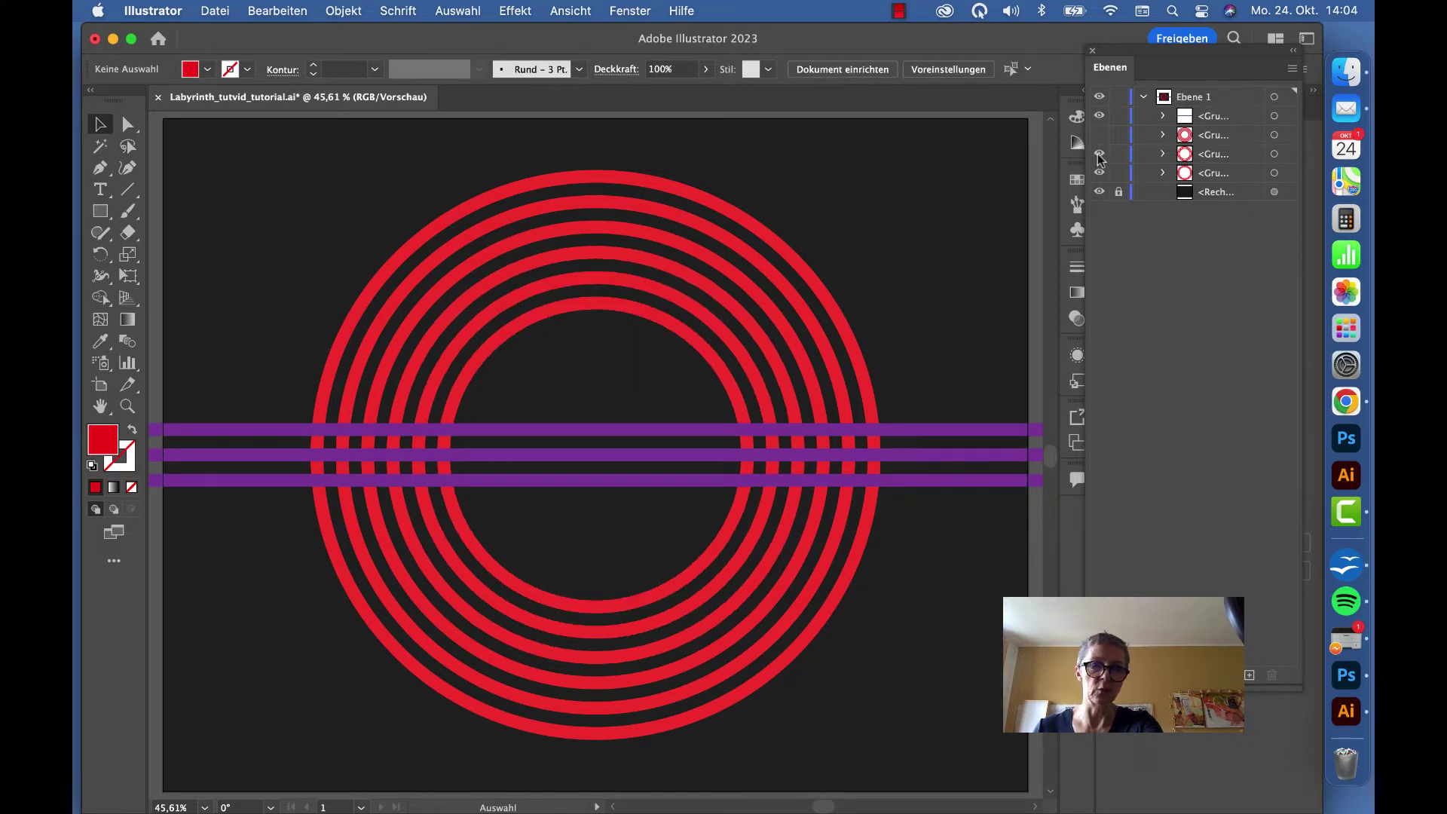
click(1099, 156)
click(1099, 156)
click(1099, 173)
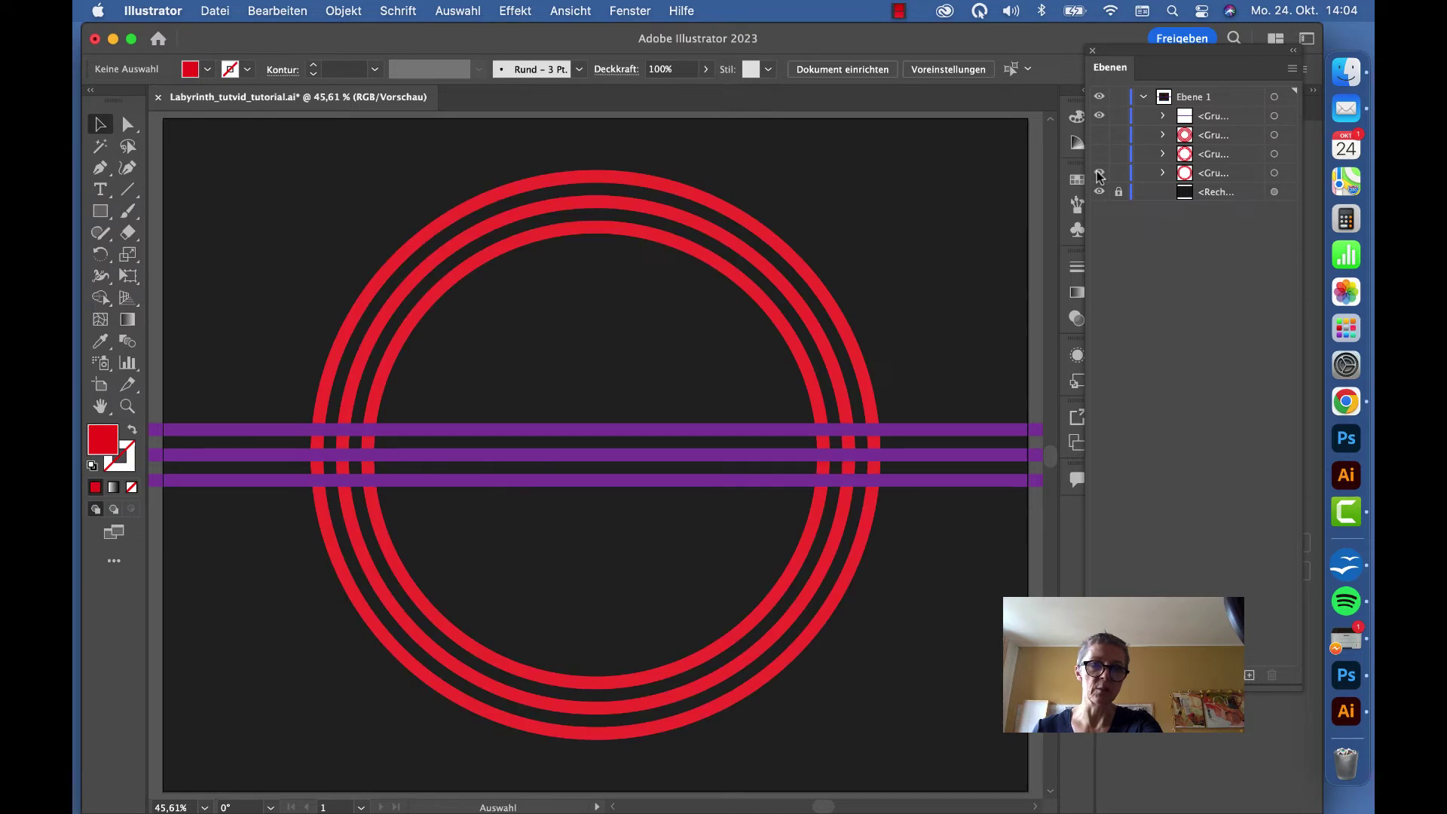
drag(1099, 156, 1098, 135)
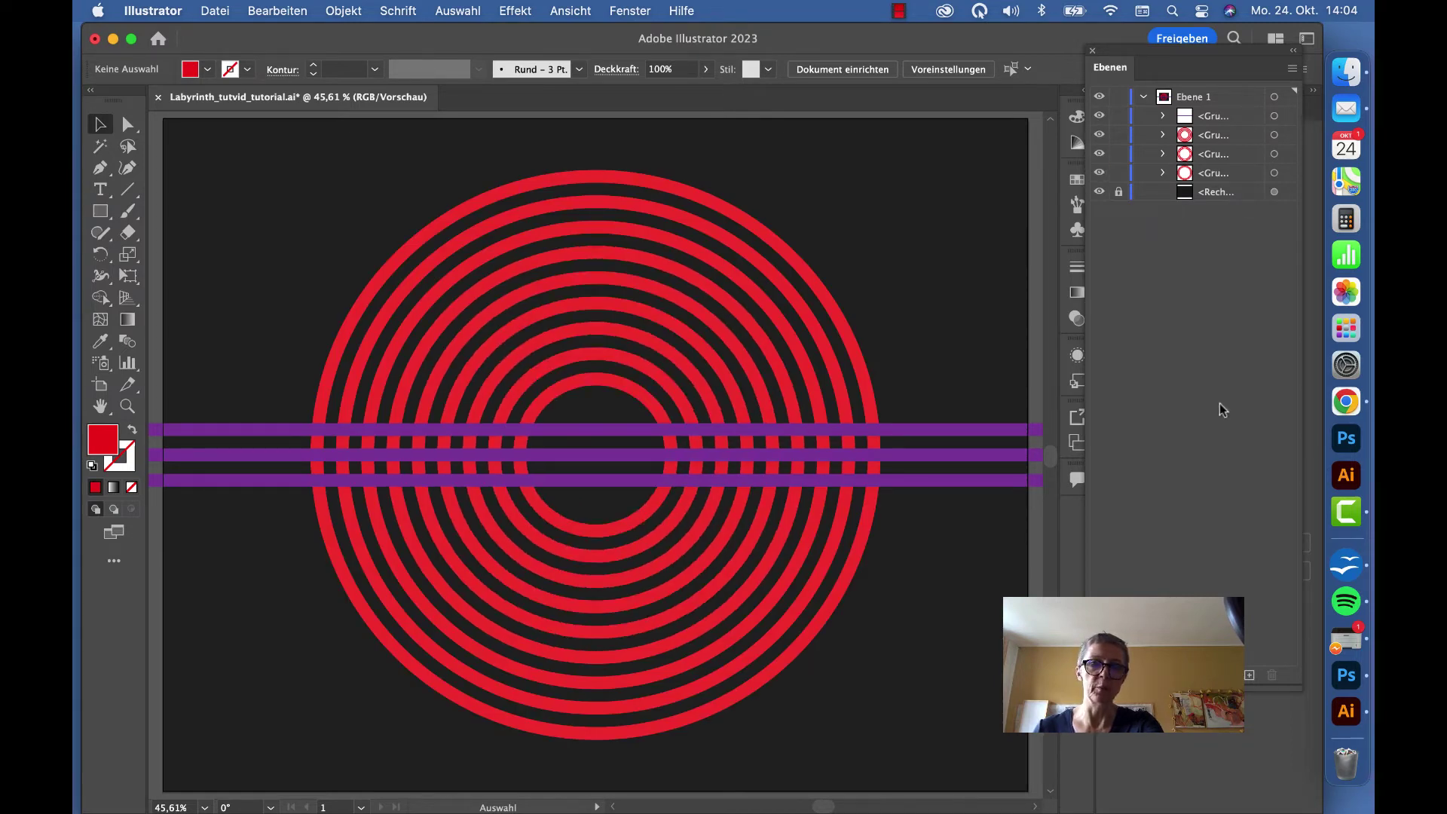
click(1273, 115)
click(1262, 117)
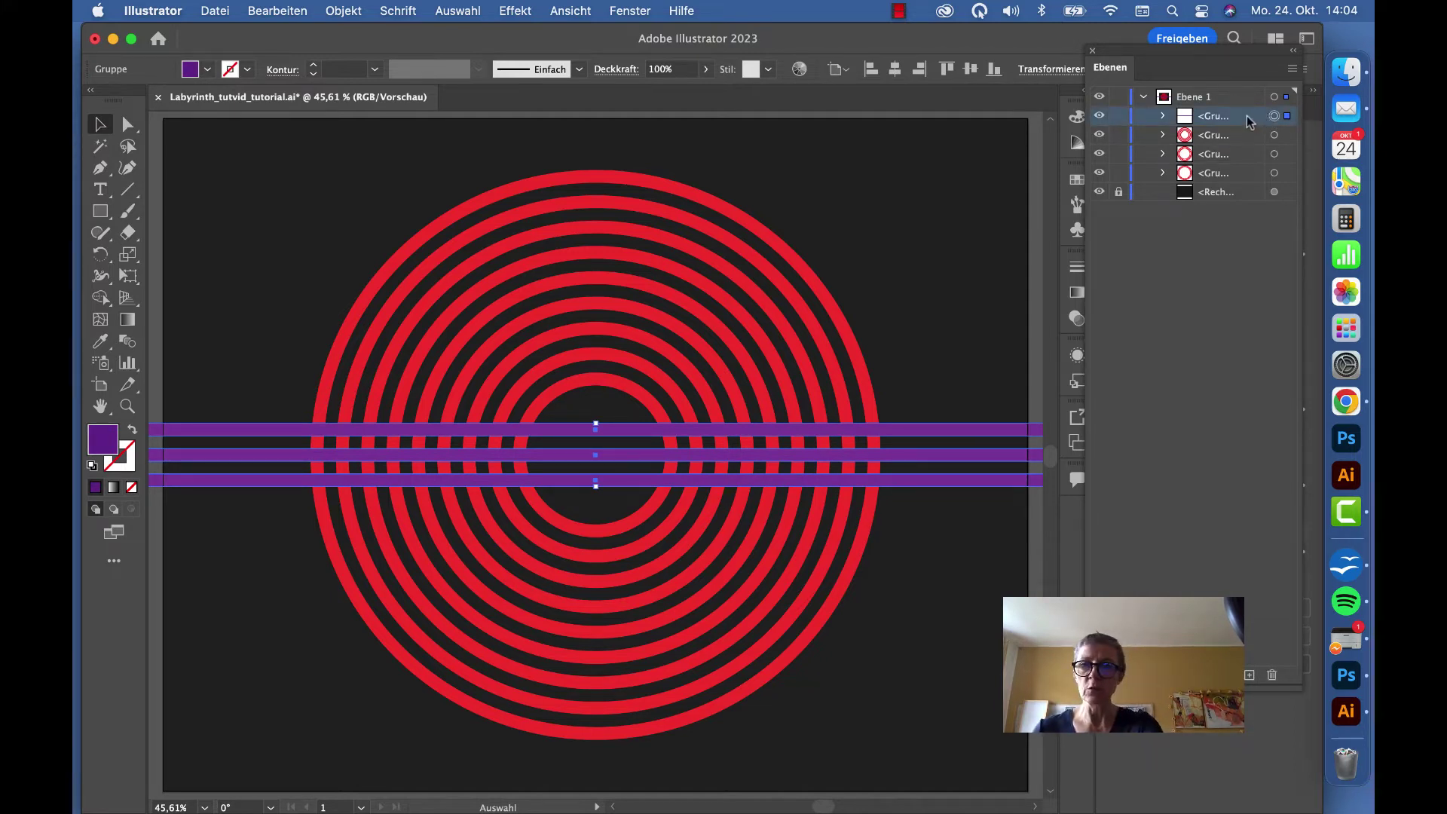
drag(1248, 124, 1255, 185)
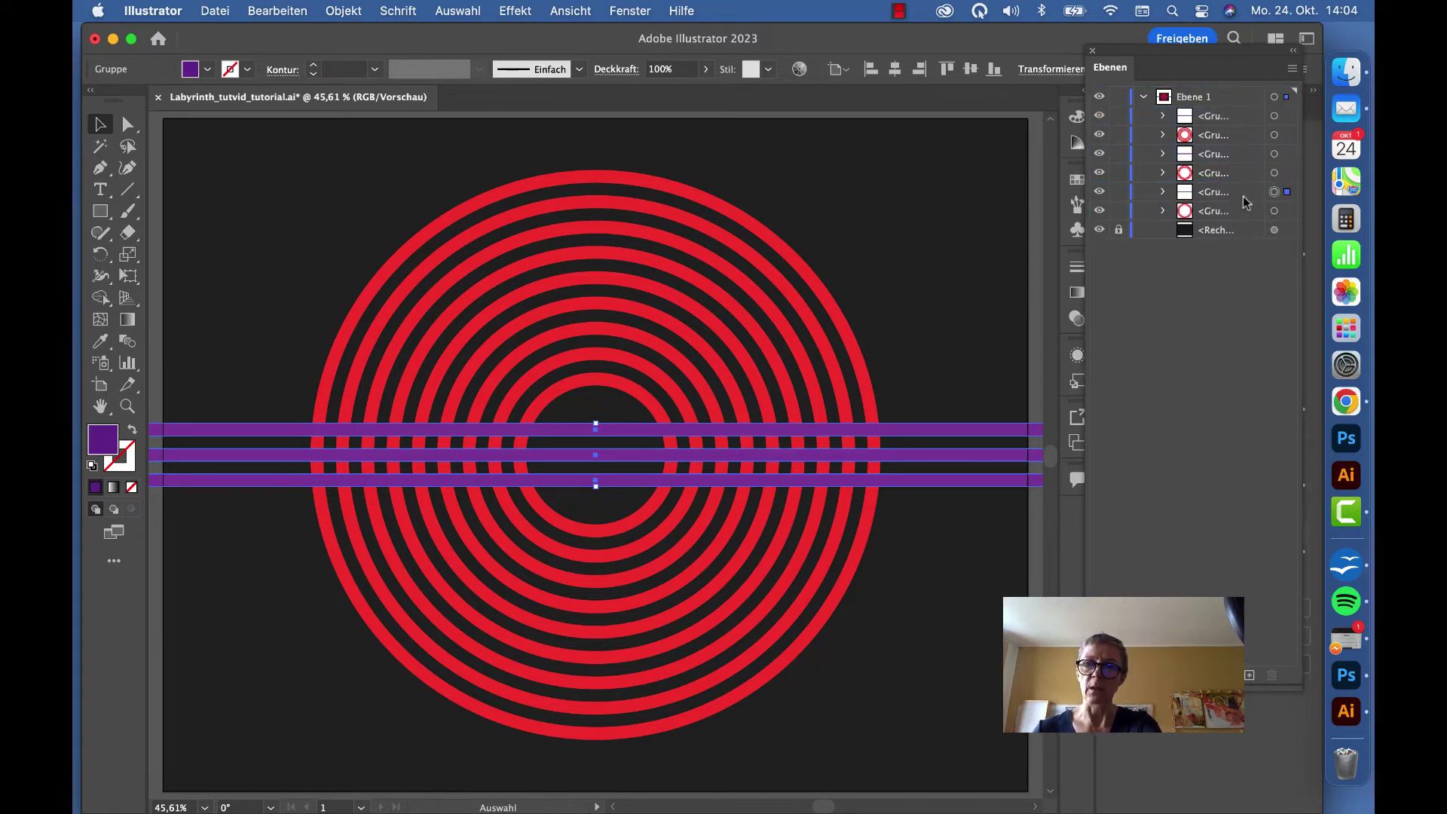
click(1275, 211)
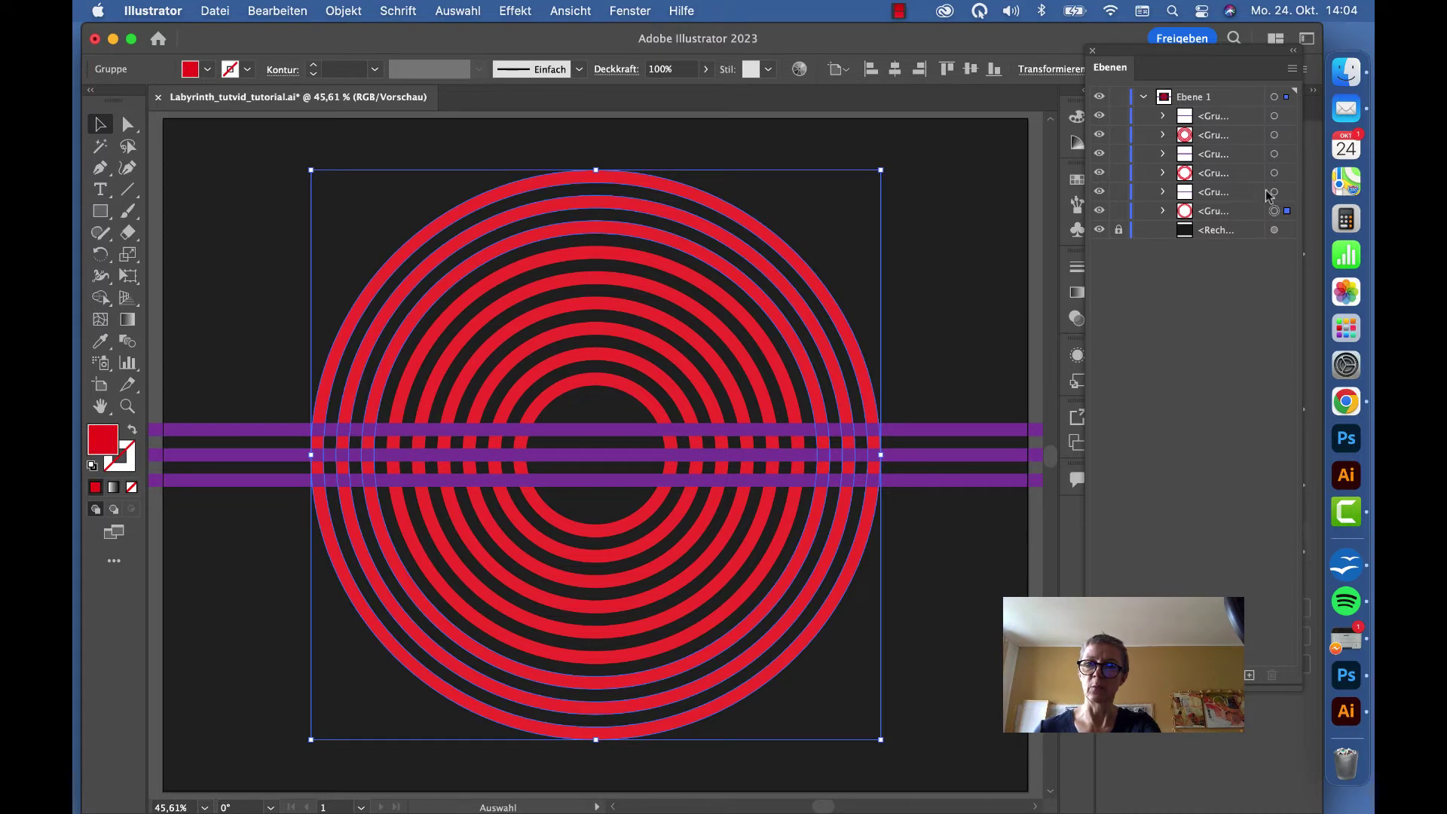
click(1273, 192)
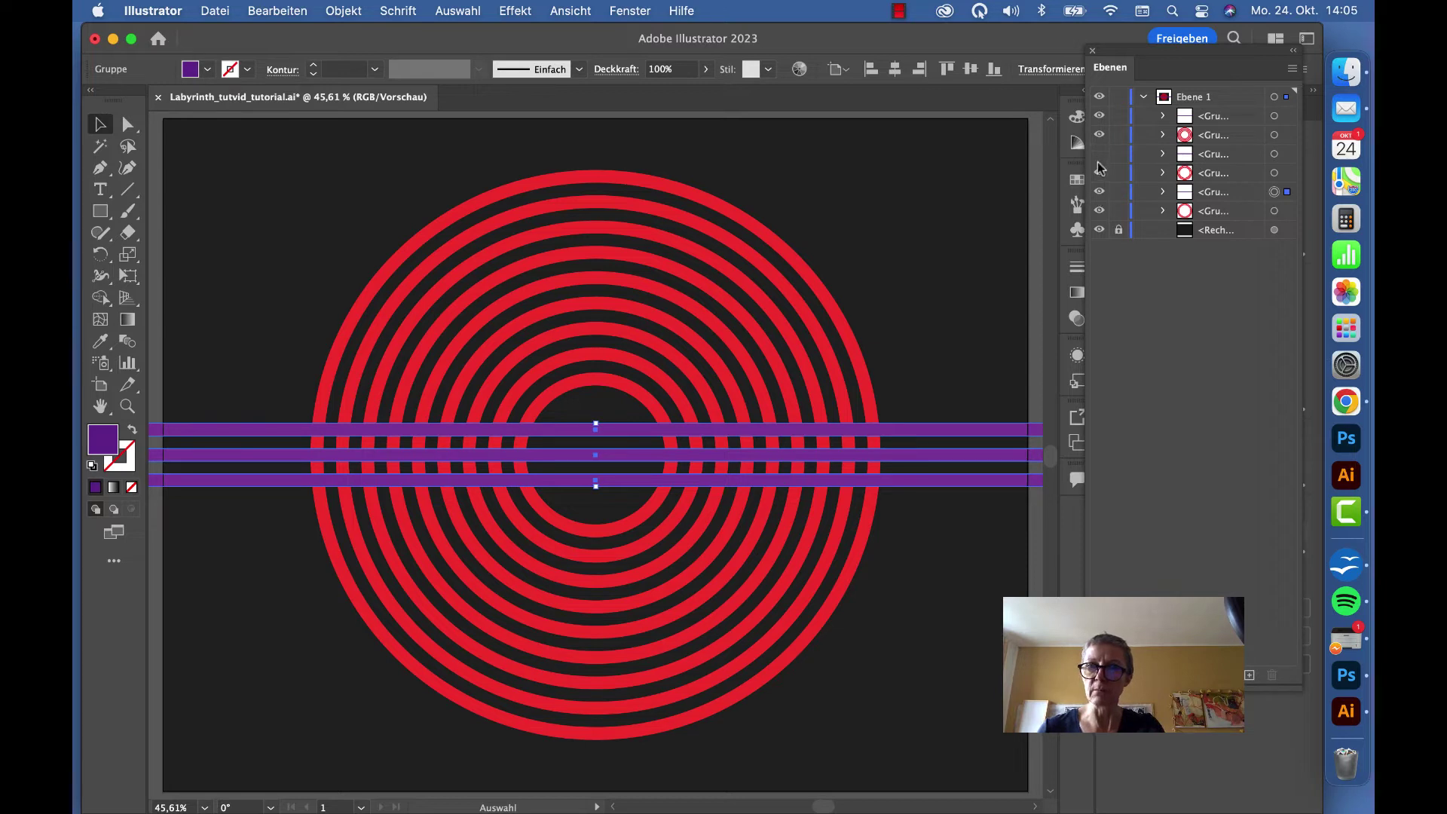
- Hide the outer ring groups and select the purple stripes with the inner ring group
click(1099, 191)
click(1099, 210)
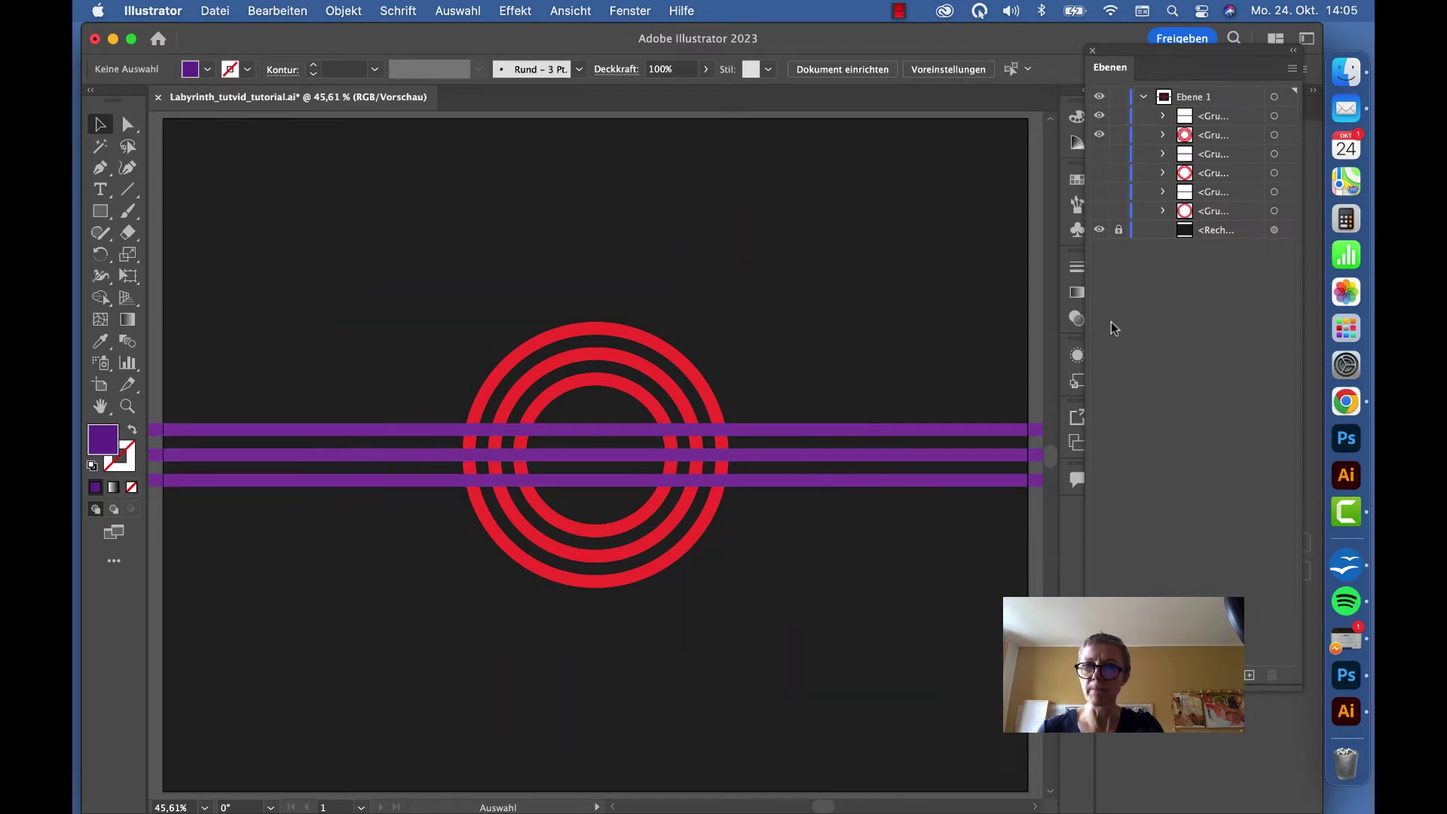
click(1287, 115)
shift+click(1287, 134)
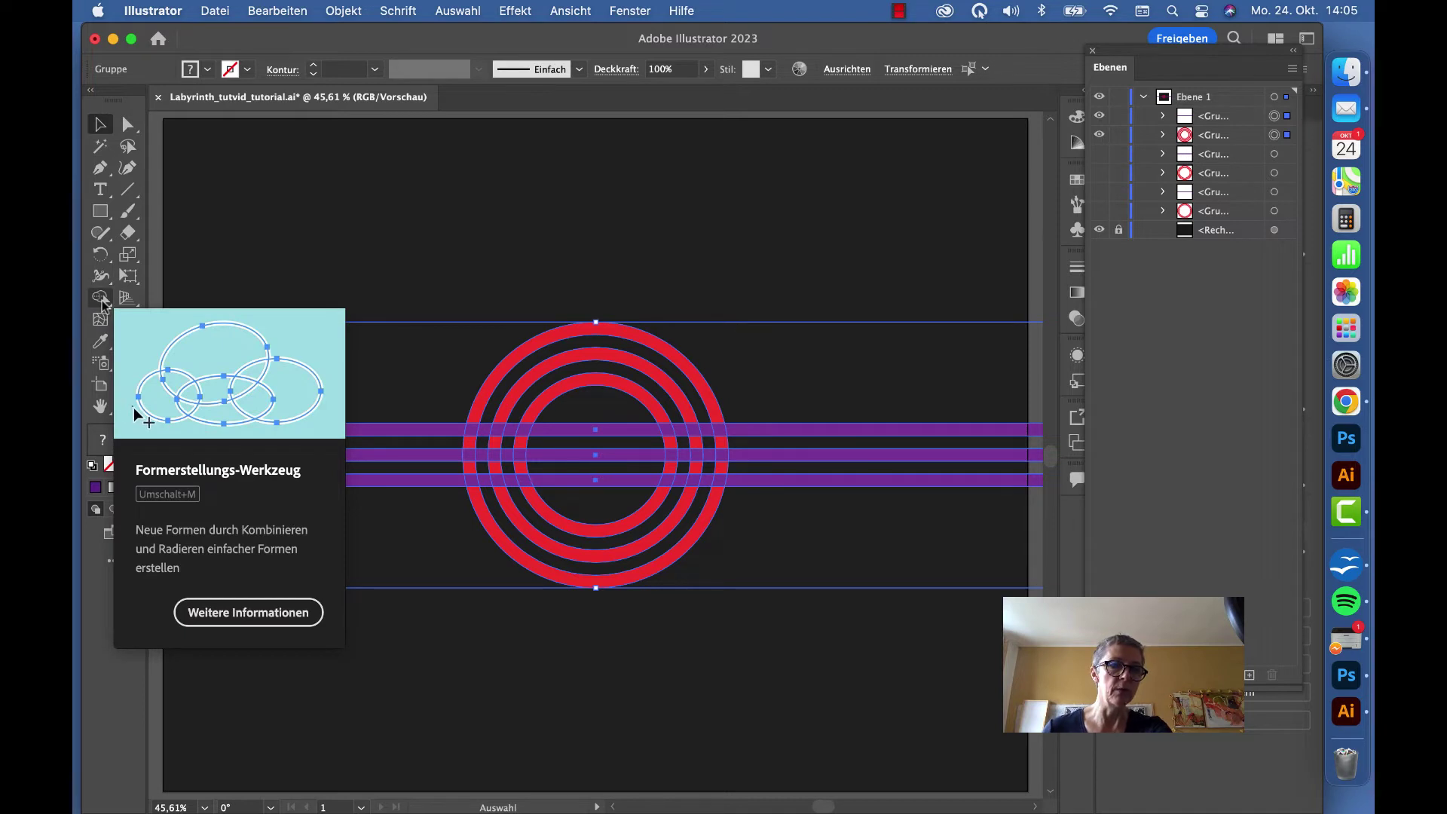
- Delete the stripe pieces left and right of the rings with the Shape Builder tool
click(101, 299)
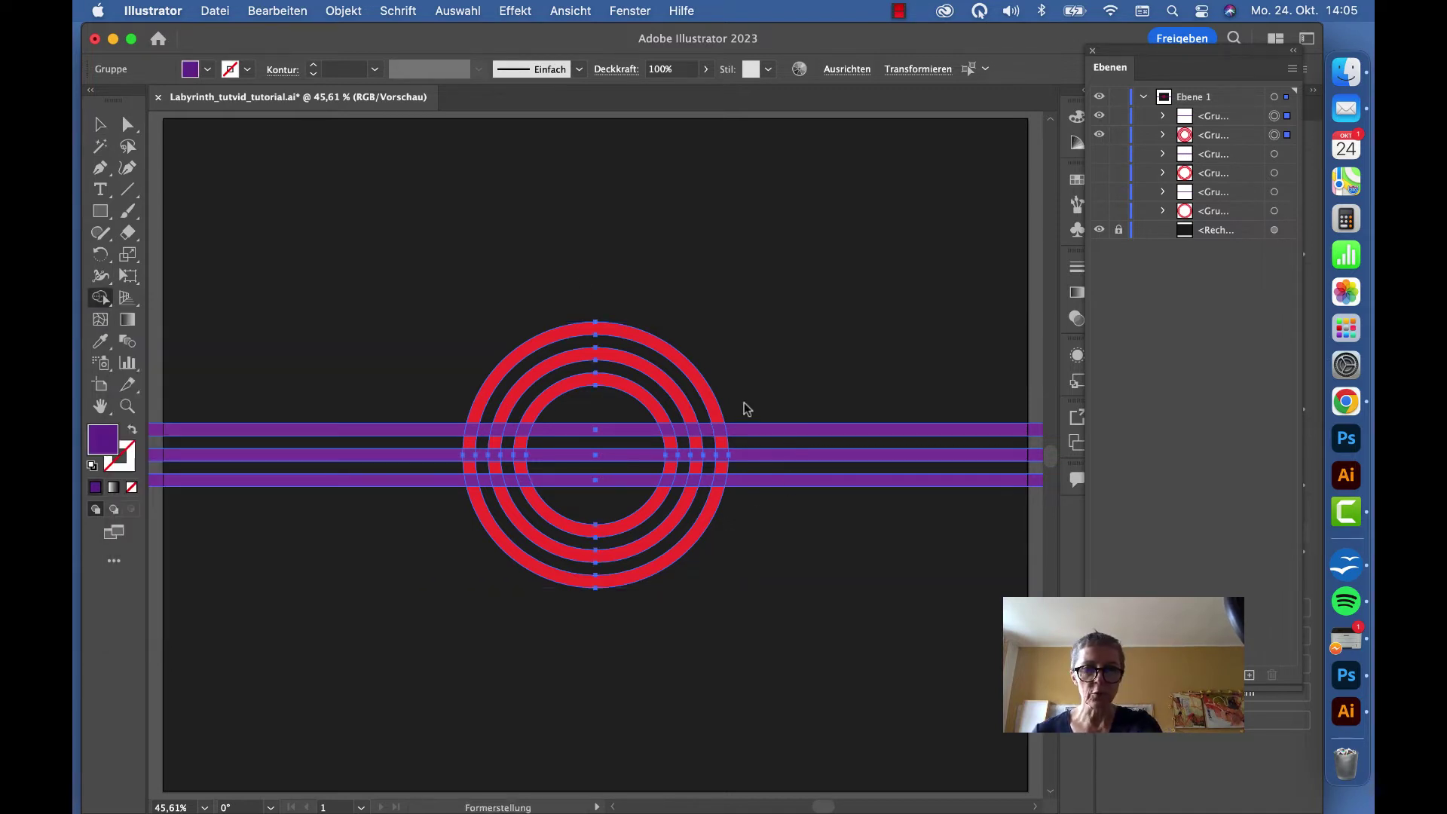
drag(751, 411, 778, 576)
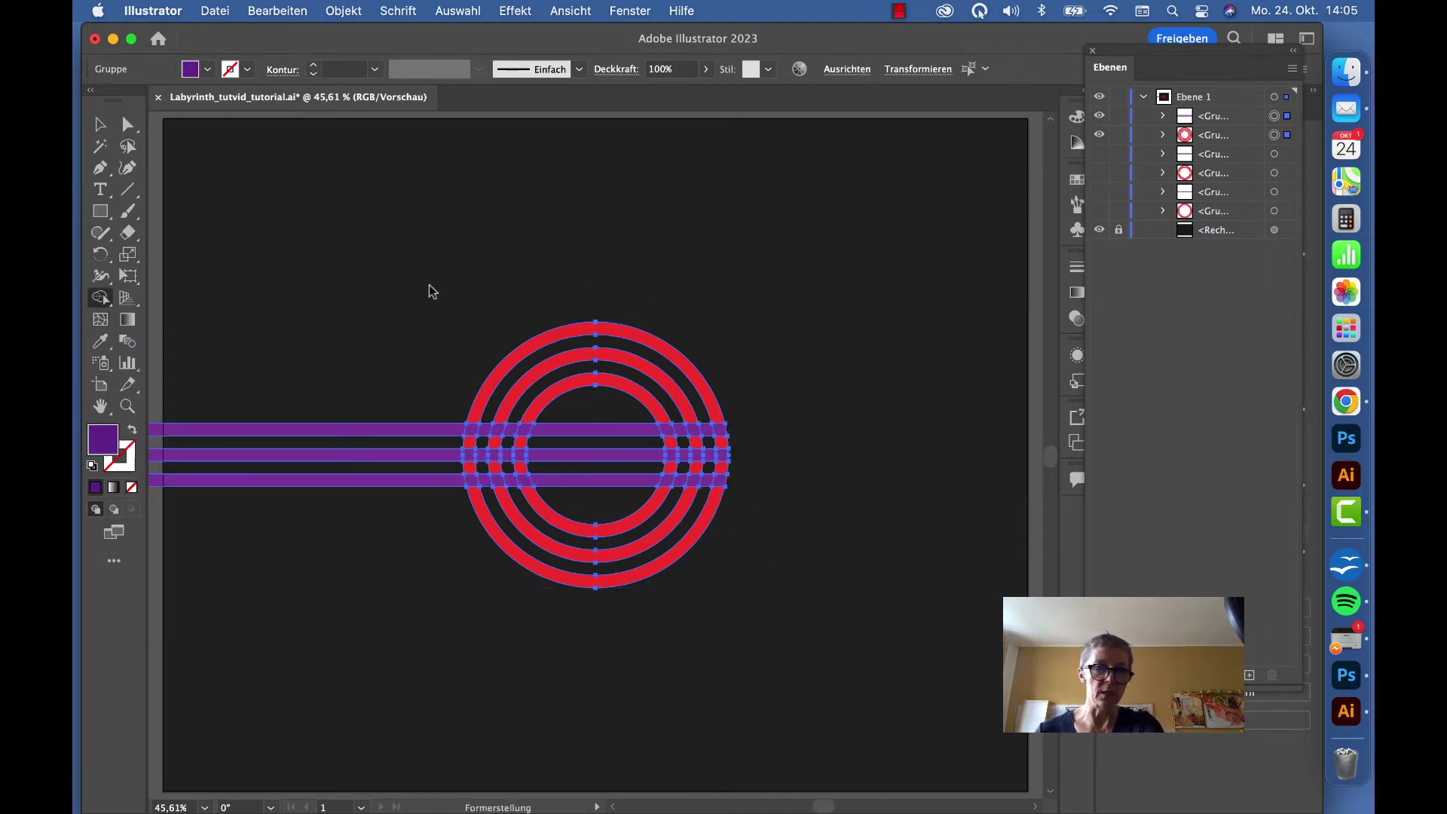
drag(428, 287, 337, 523)
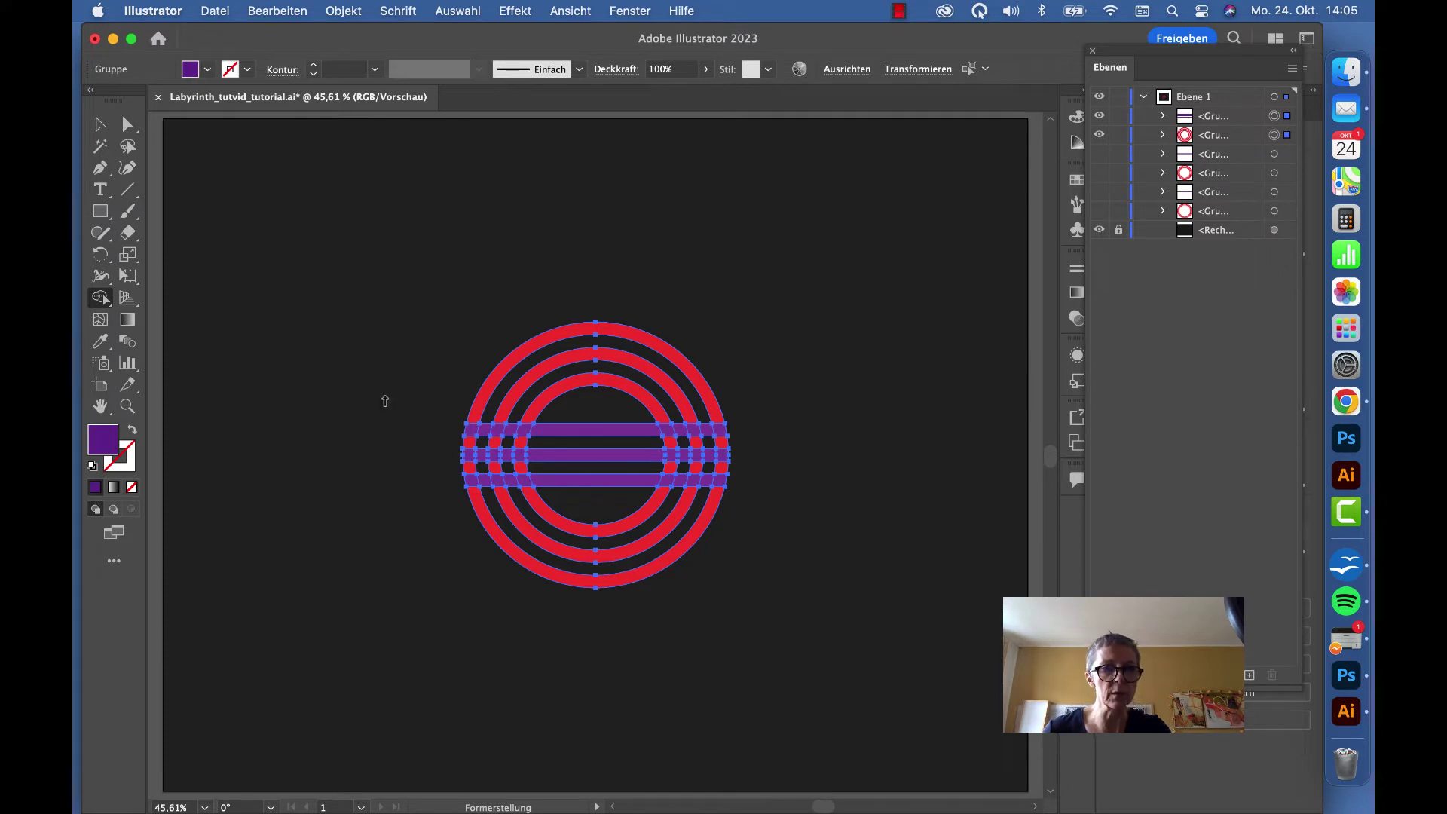
click(127, 406)
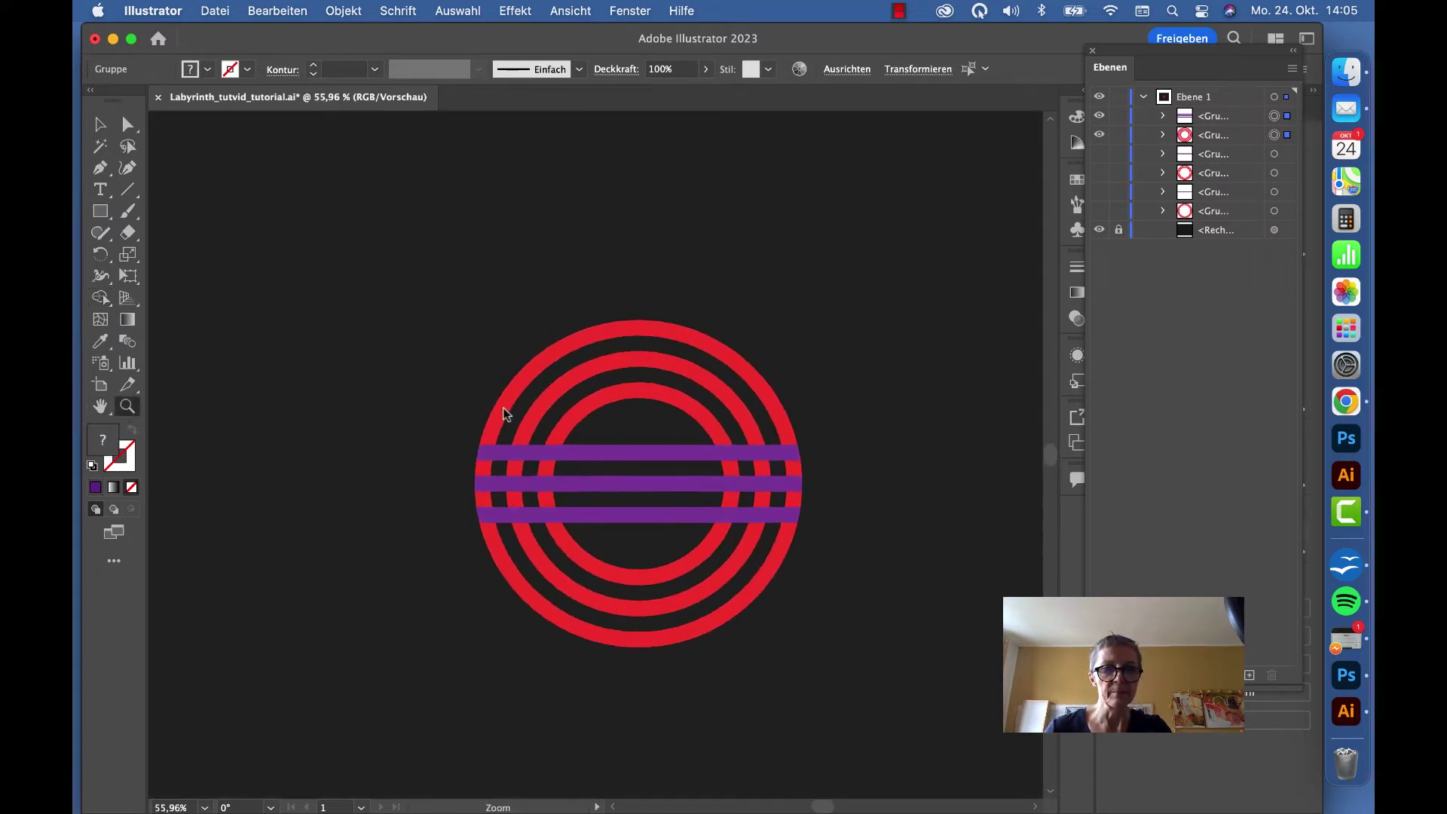
- Merge the outer two rings' top arcs with the top stripe's right end
drag(403, 355, 713, 455)
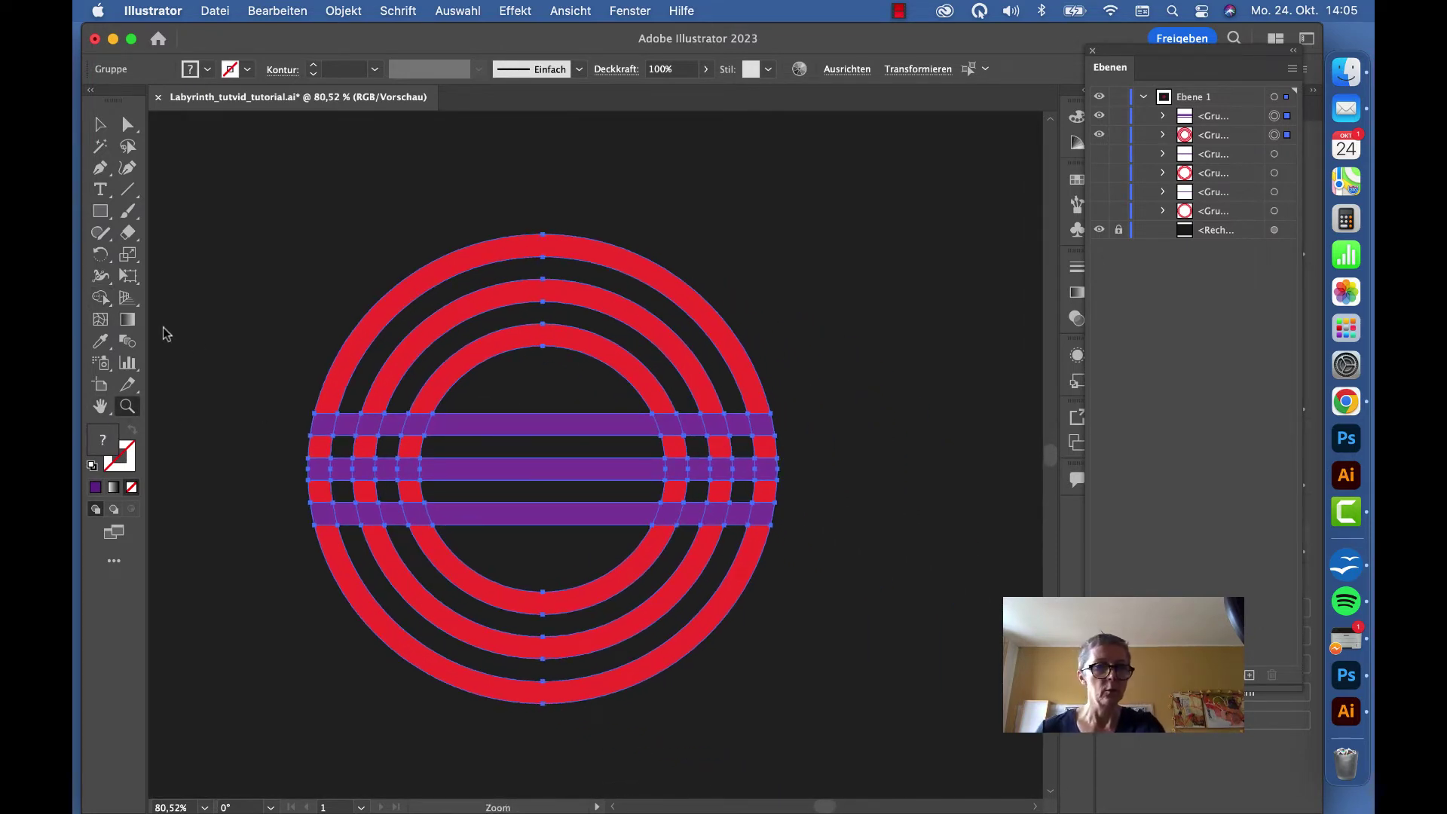
click(100, 298)
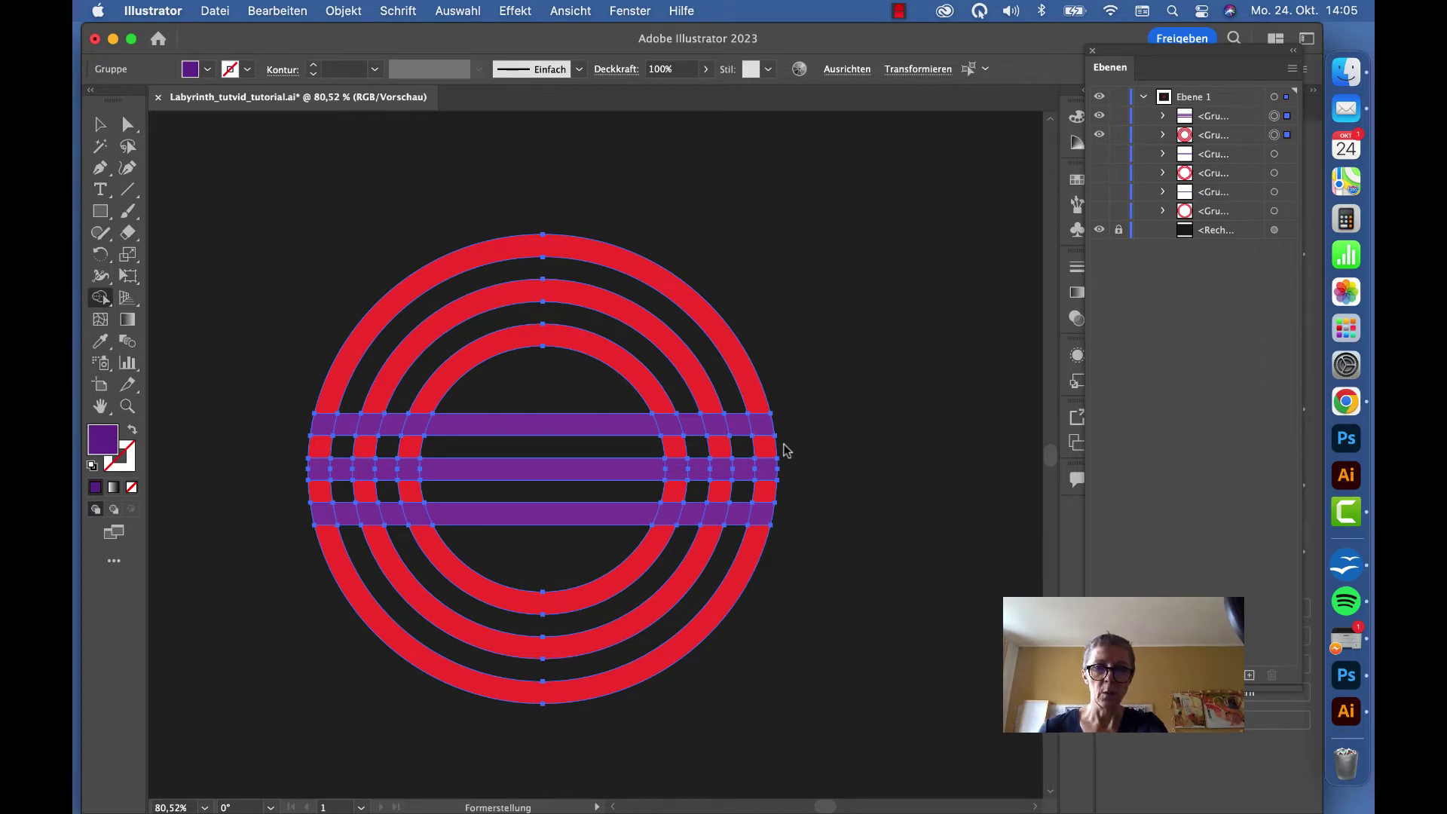
drag(769, 450, 687, 446)
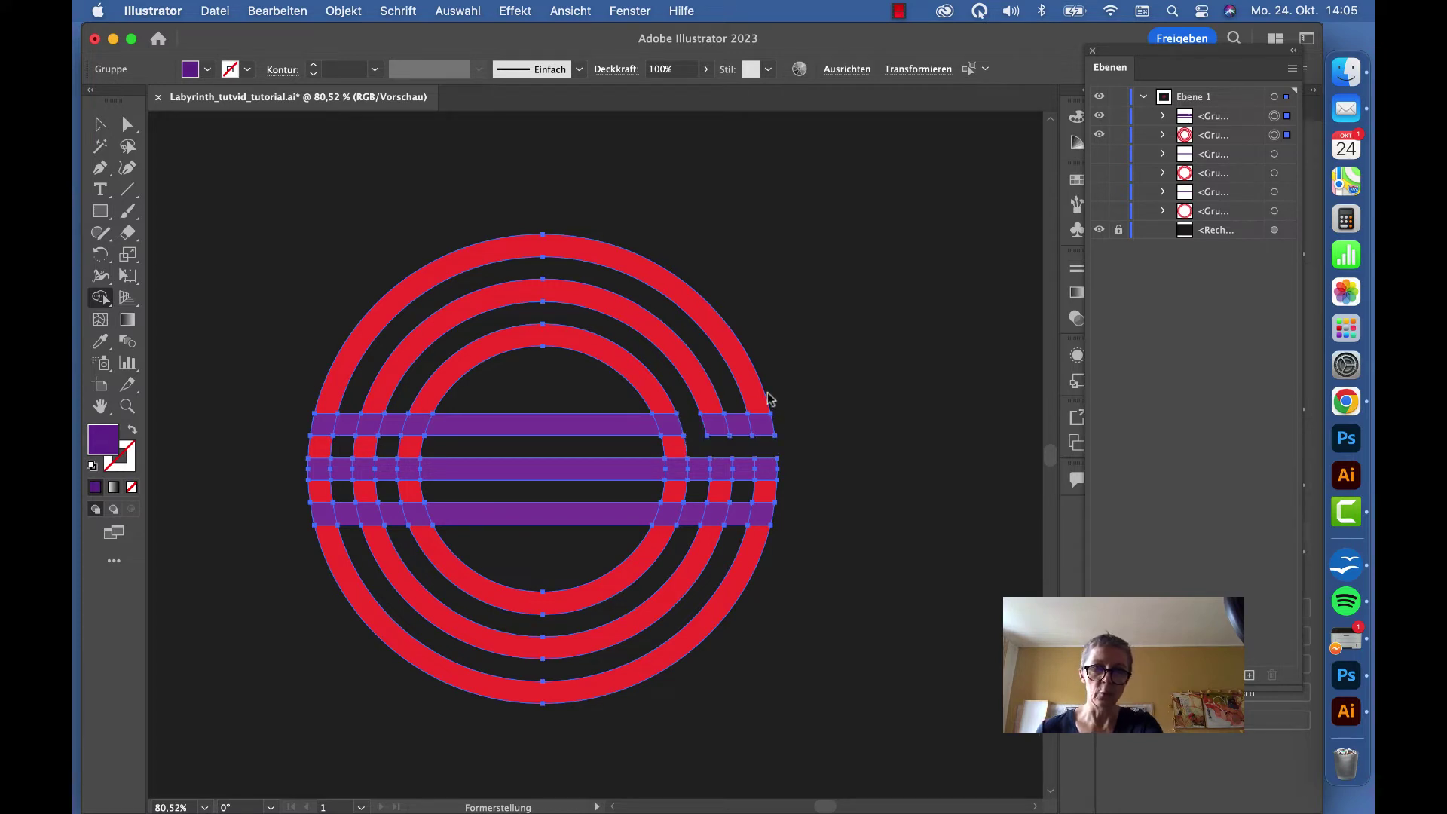
drag(757, 392, 718, 418)
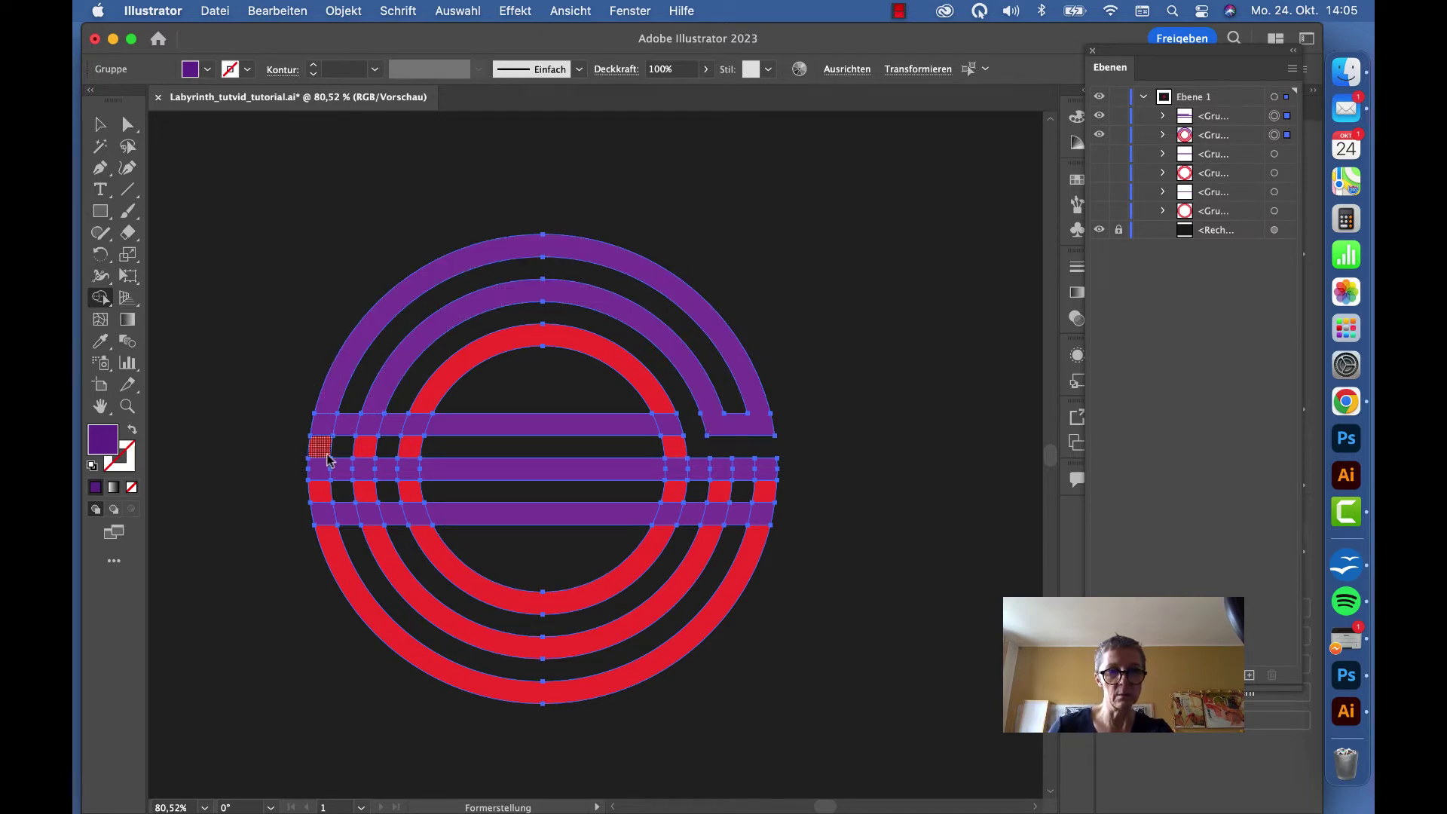
key(super+Tab)
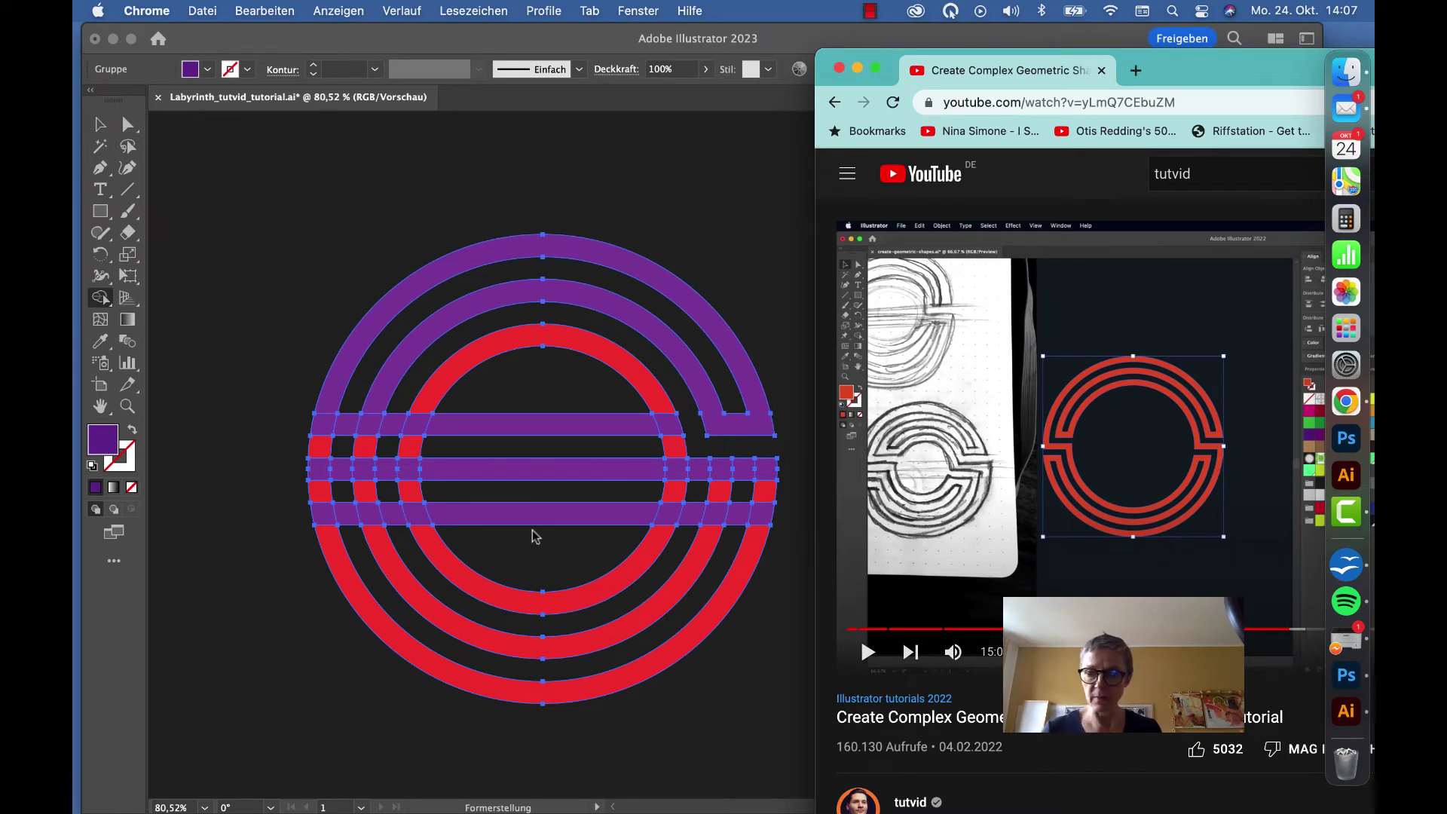
- Maximise the tutorial video's Chrome window, then restore it to its smaller size
double_click(1186, 81)
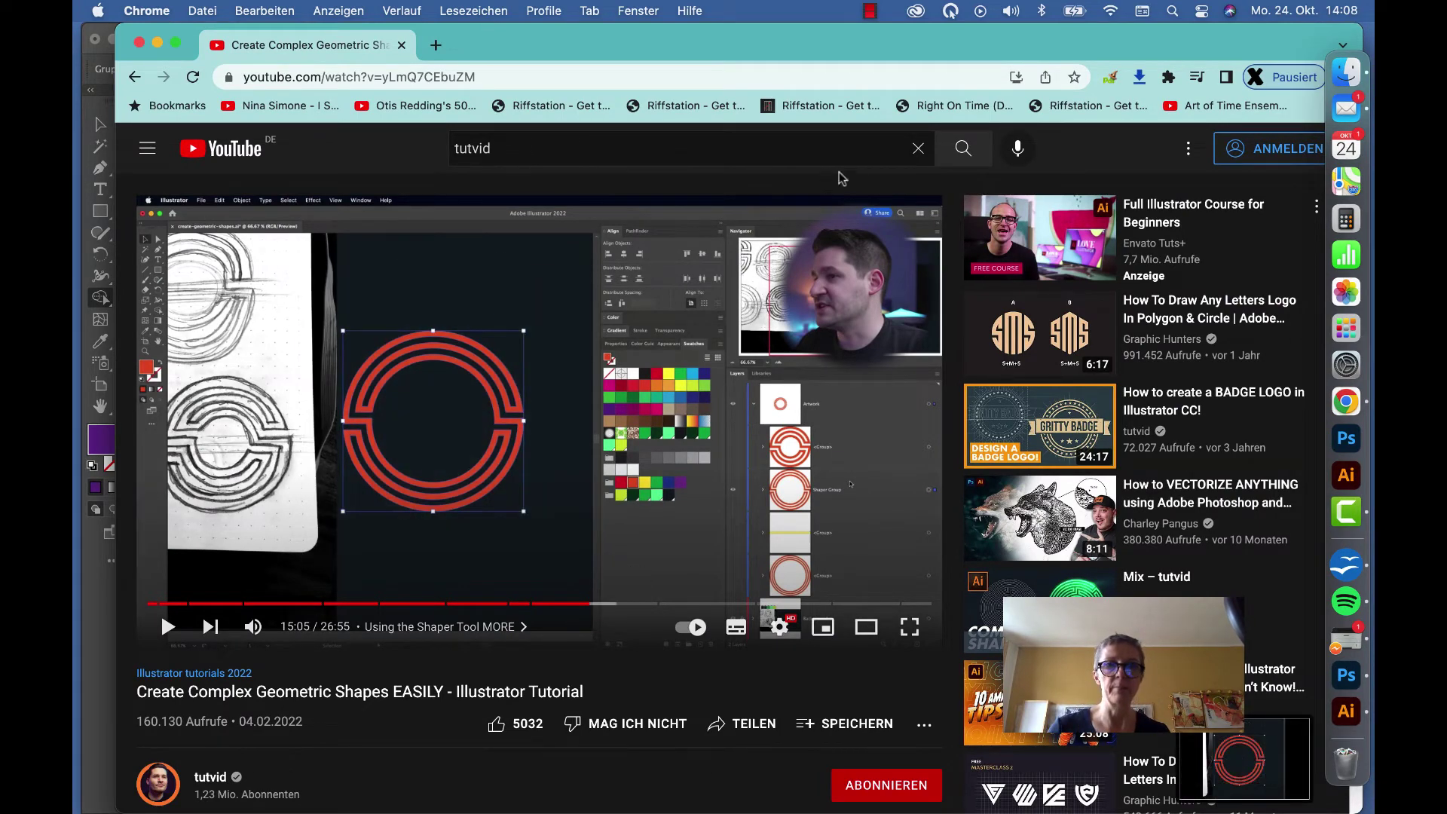
double_click(627, 52)
- Place the reference labyrinth screenshot upper right of the rings, then select the ring artwork
click(626, 49)
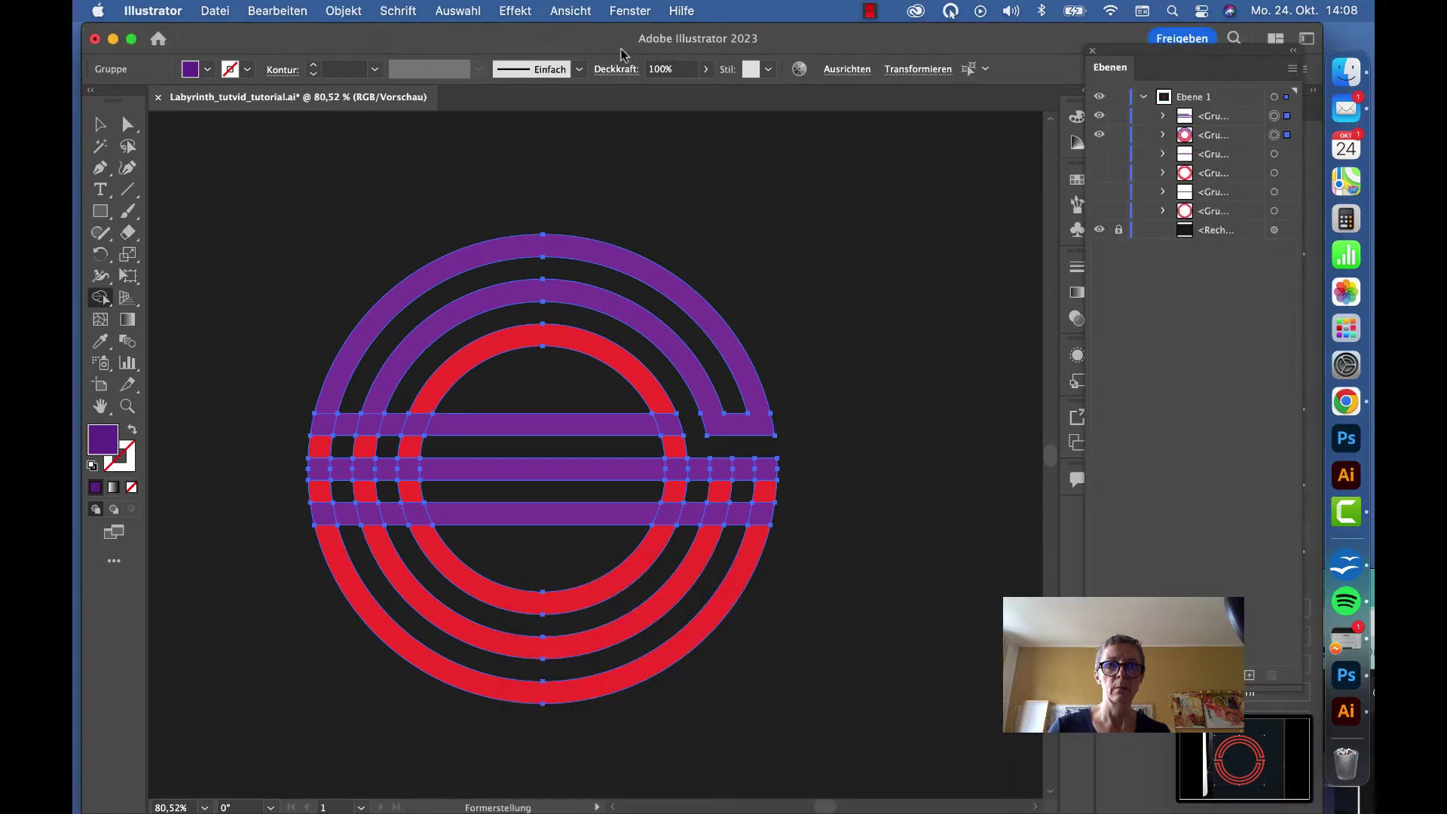
click(212, 10)
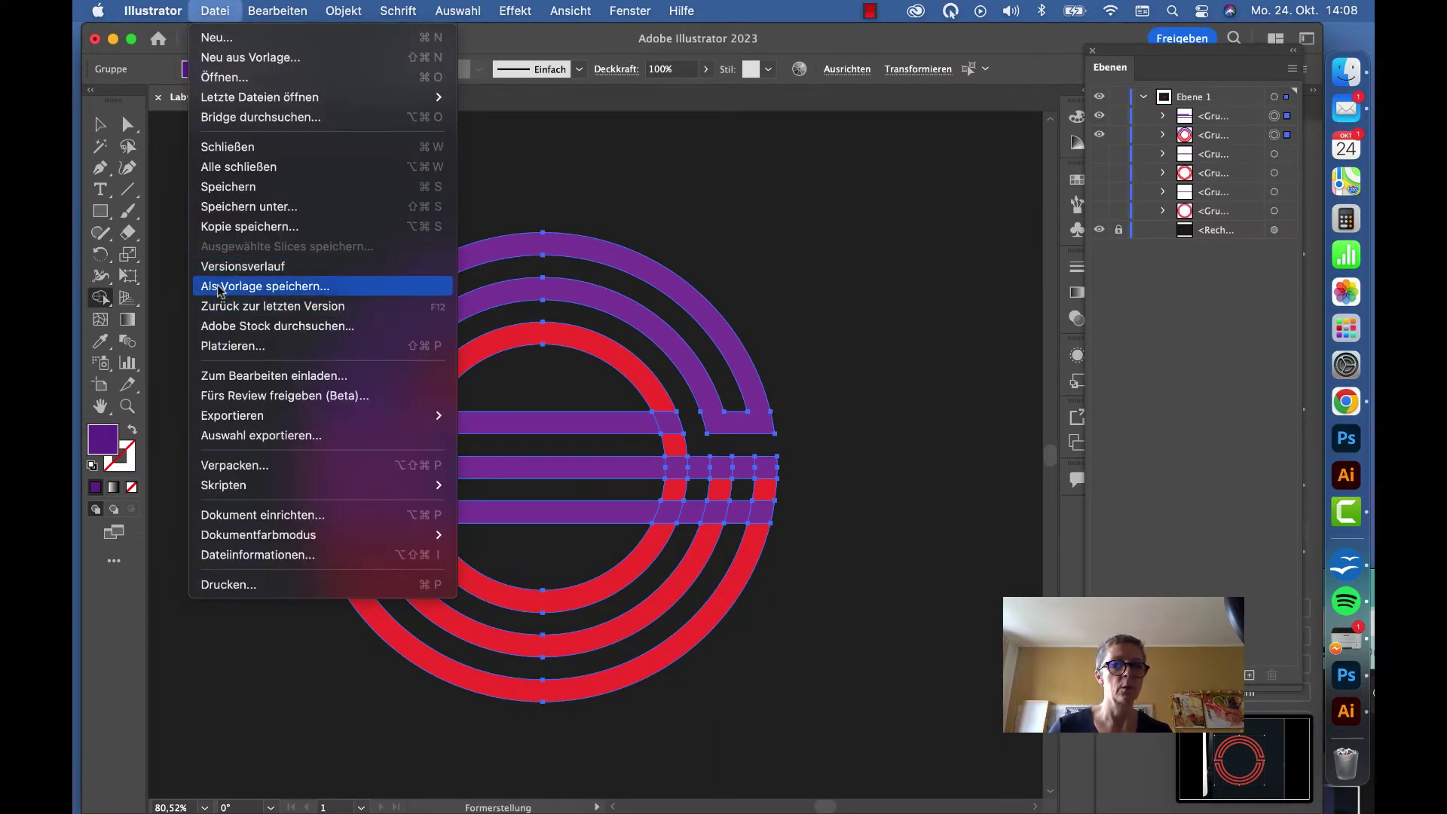
click(231, 346)
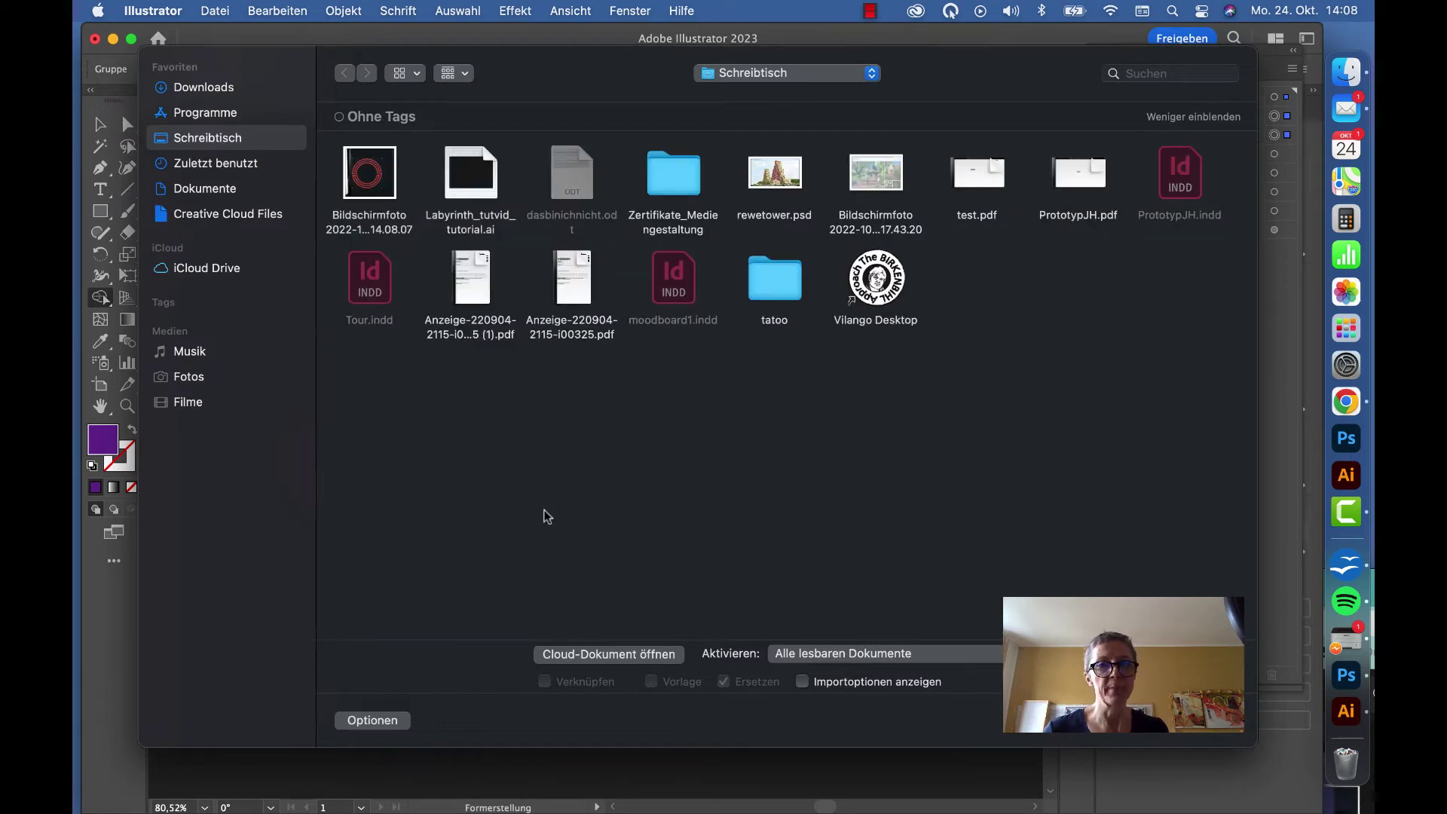
click(369, 178)
key(Return)
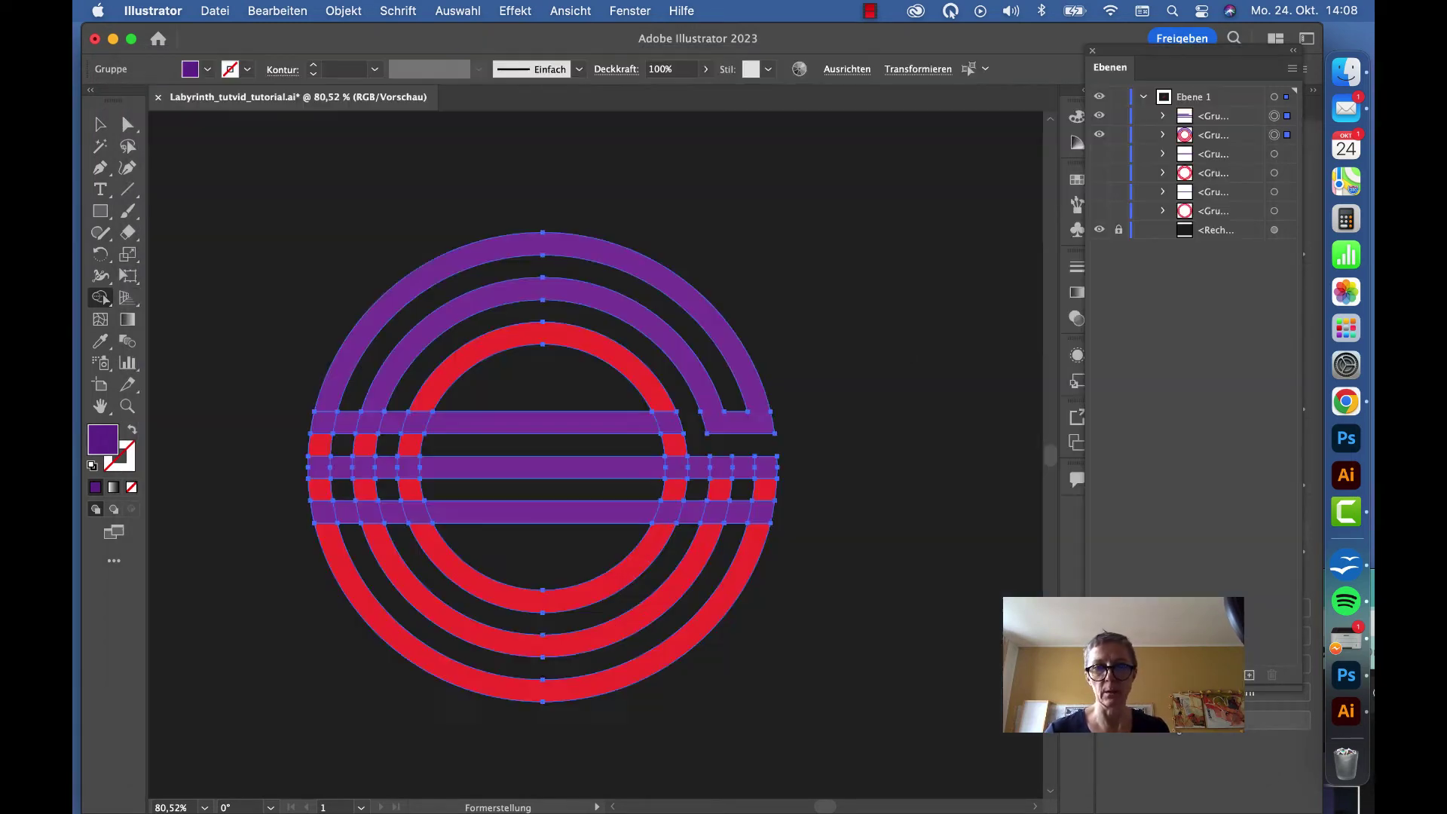
drag(786, 155, 1019, 451)
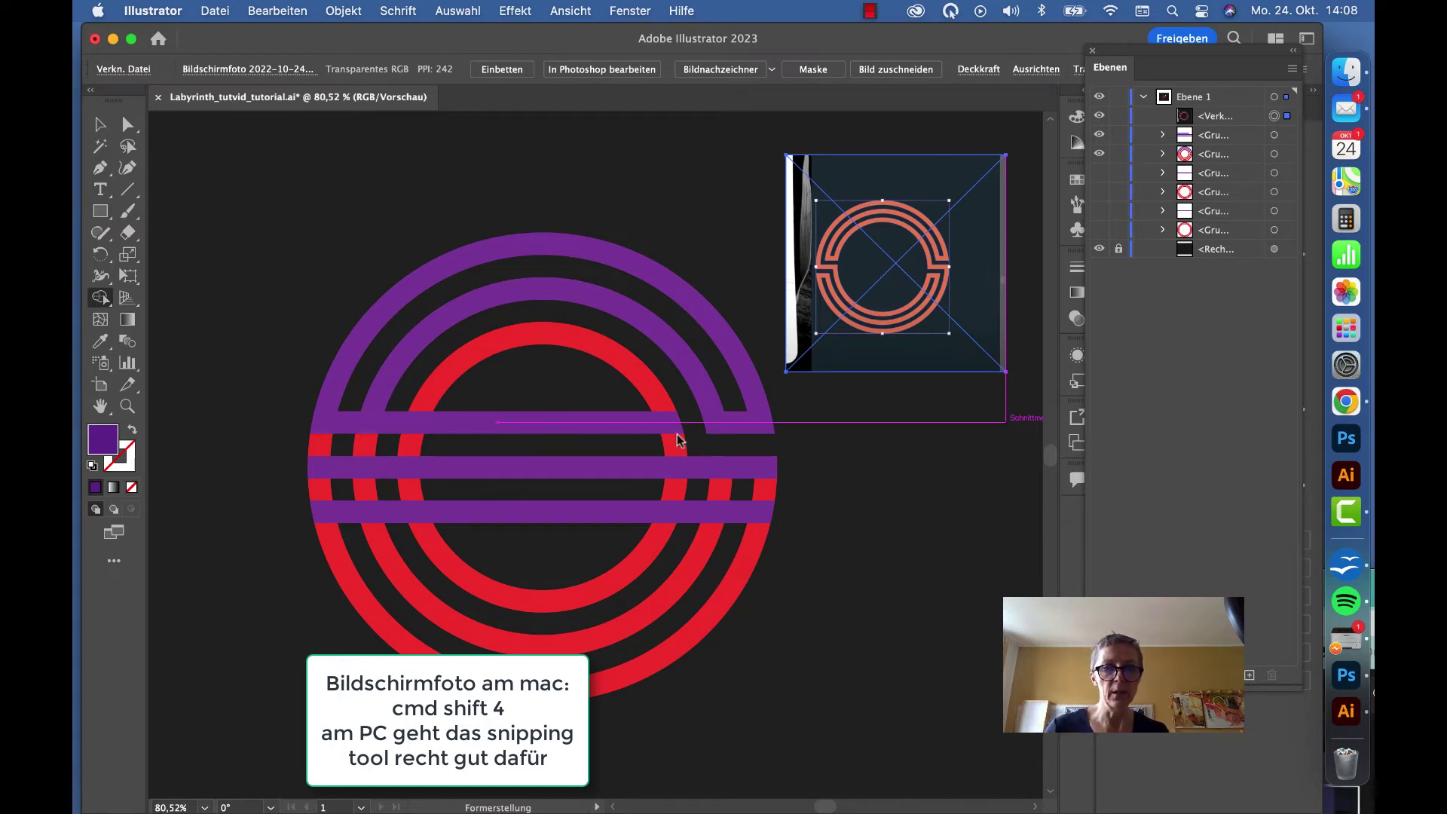
click(100, 124)
mouse_move(251, 205)
mouse_down()
mouse_move(618, 656)
mouse_move(717, 731)
mouse_up()
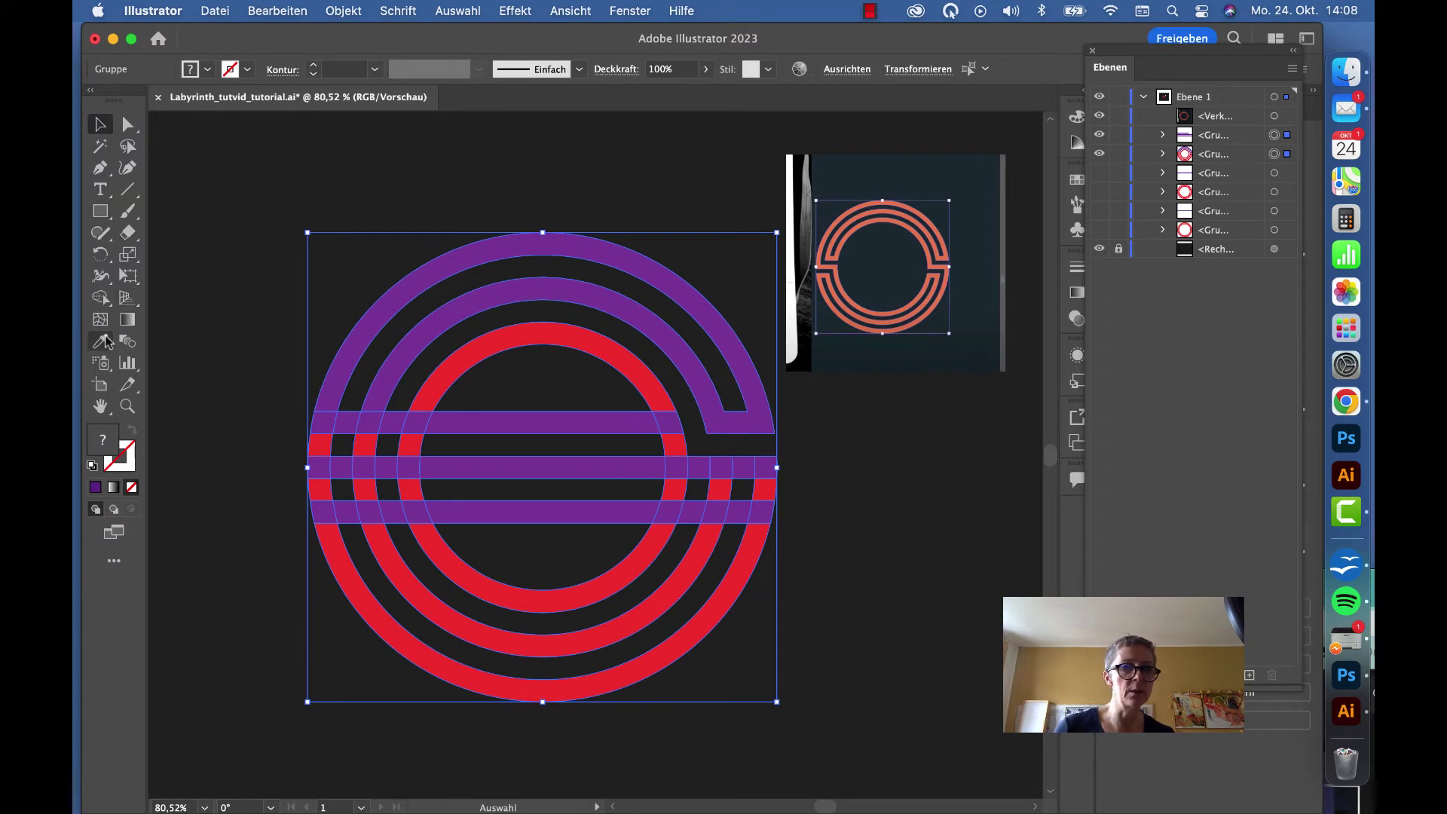
- Delete the upper stripe's middle inside the inner ring and merge the left arc ends
click(101, 298)
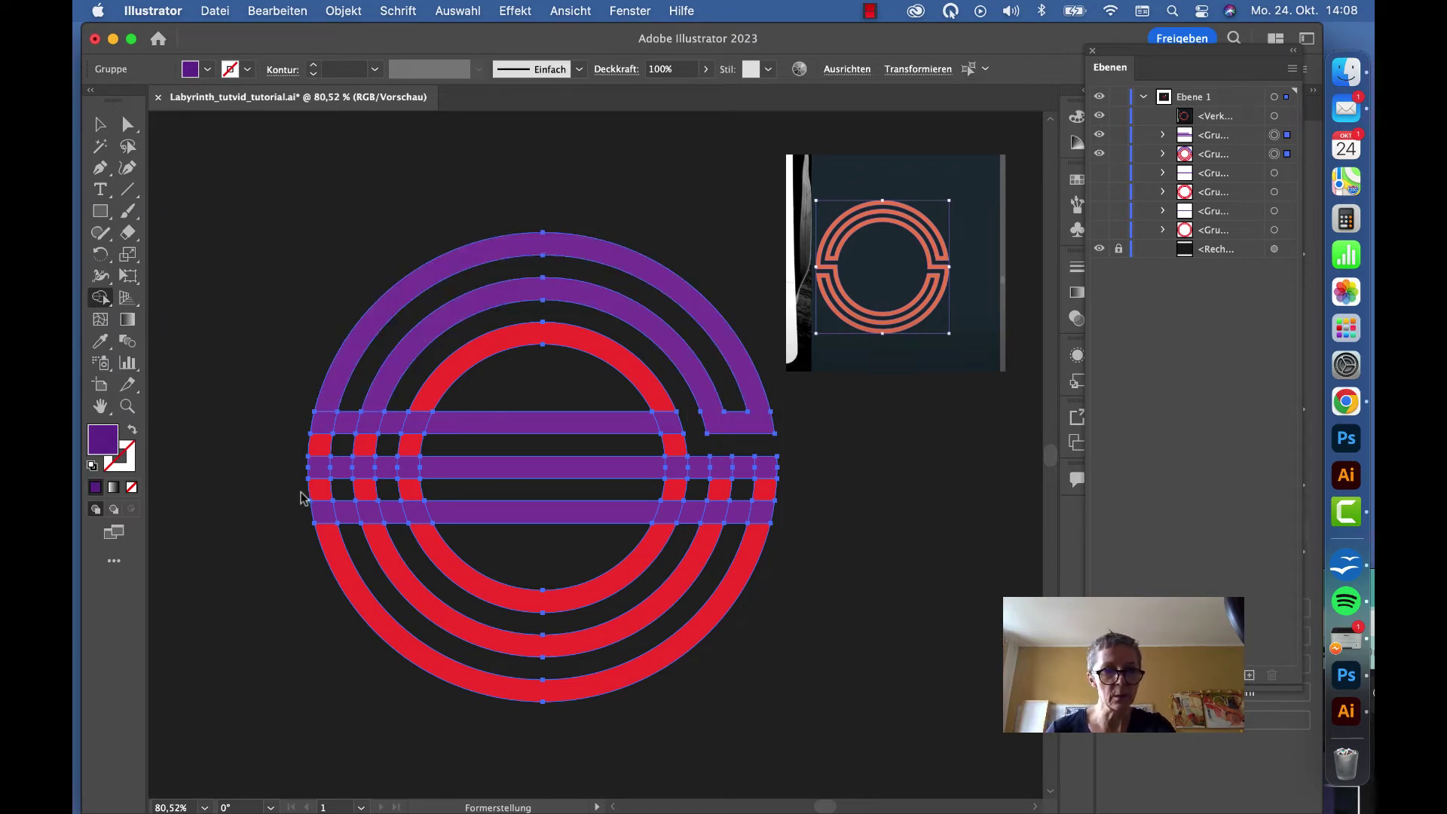
drag(323, 496, 386, 497)
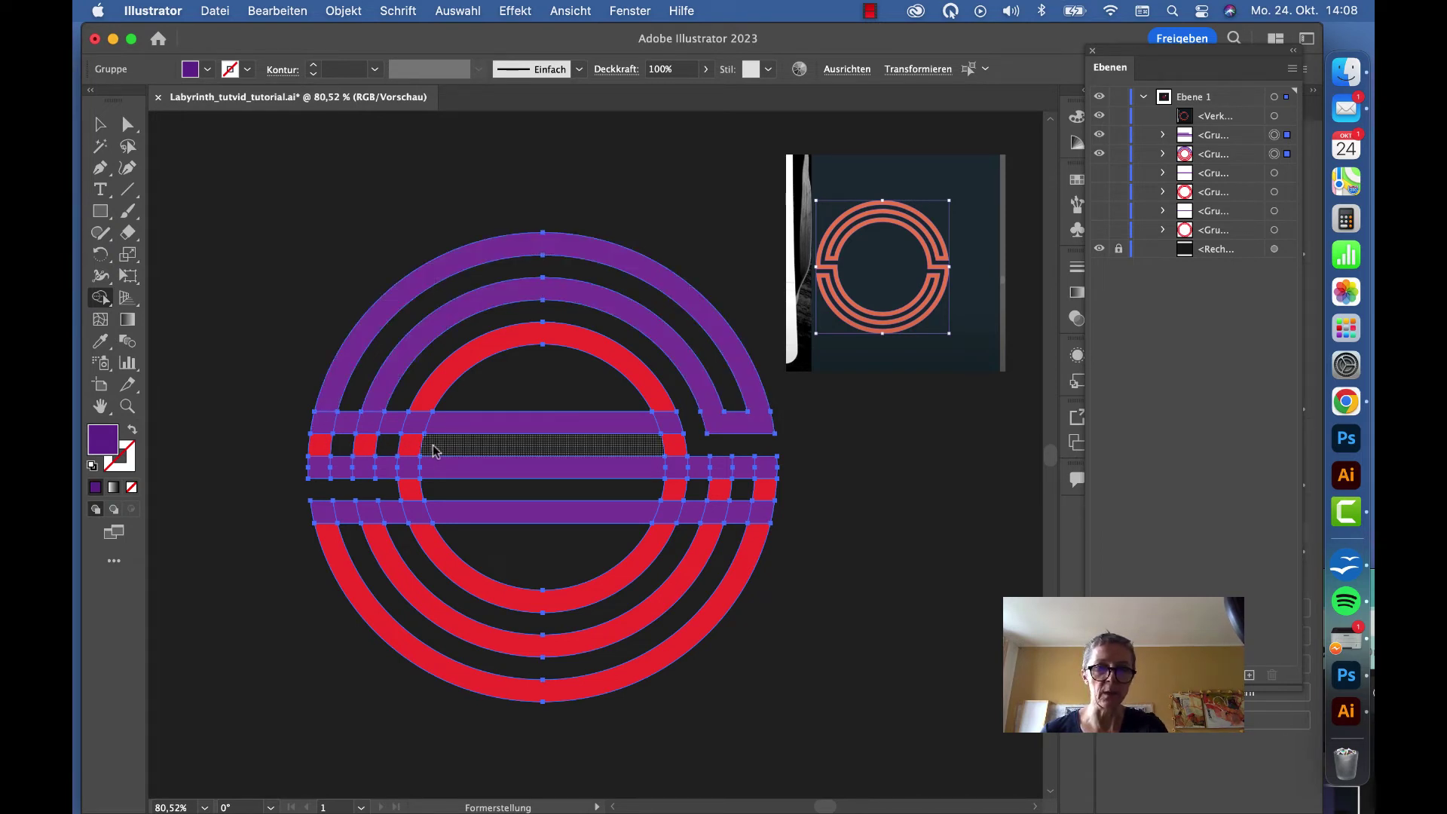
mouse_move(435, 451)
mouse_down()
mouse_move(348, 448)
mouse_move(355, 413)
mouse_up()
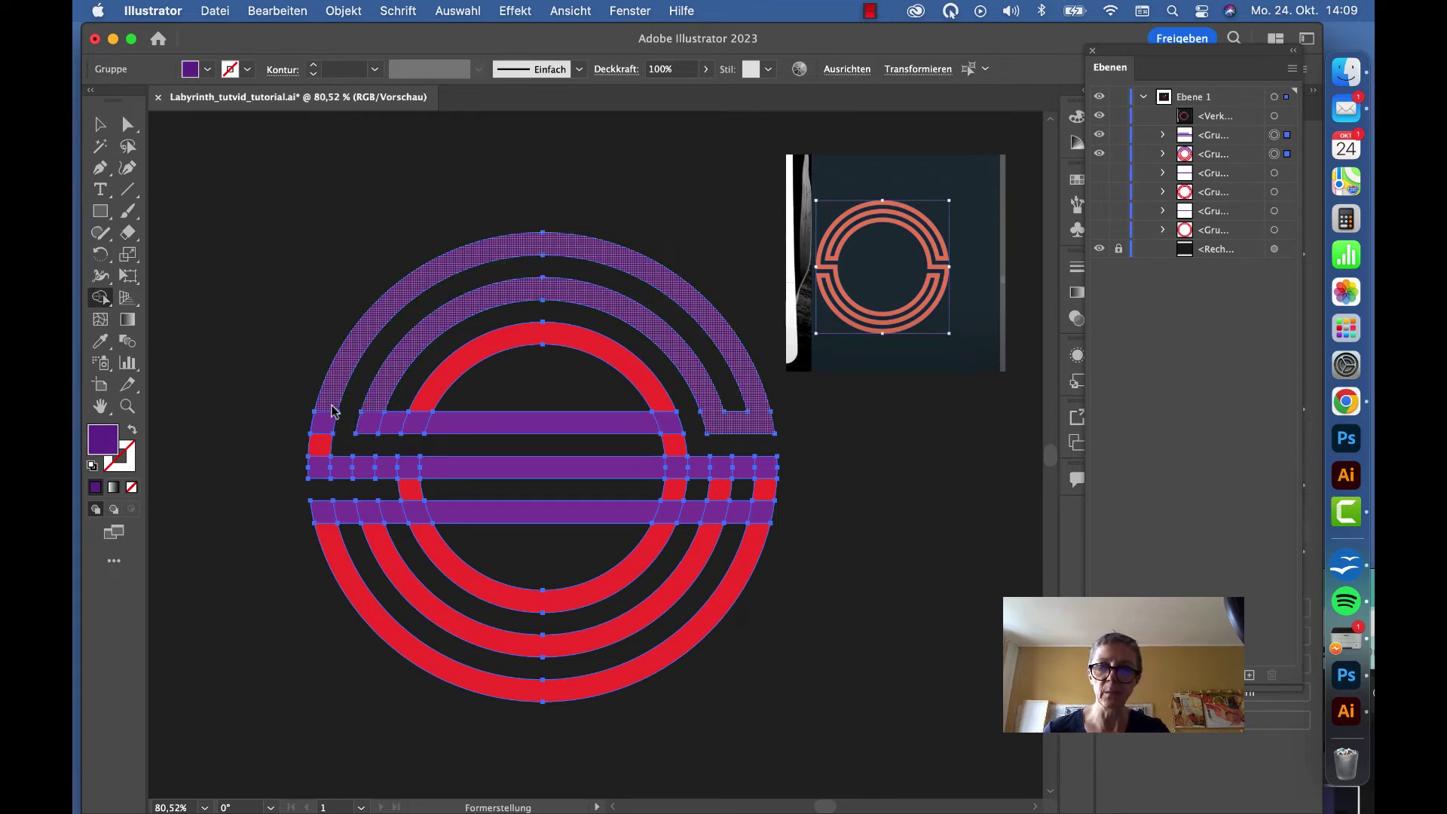
alt+click(499, 421)
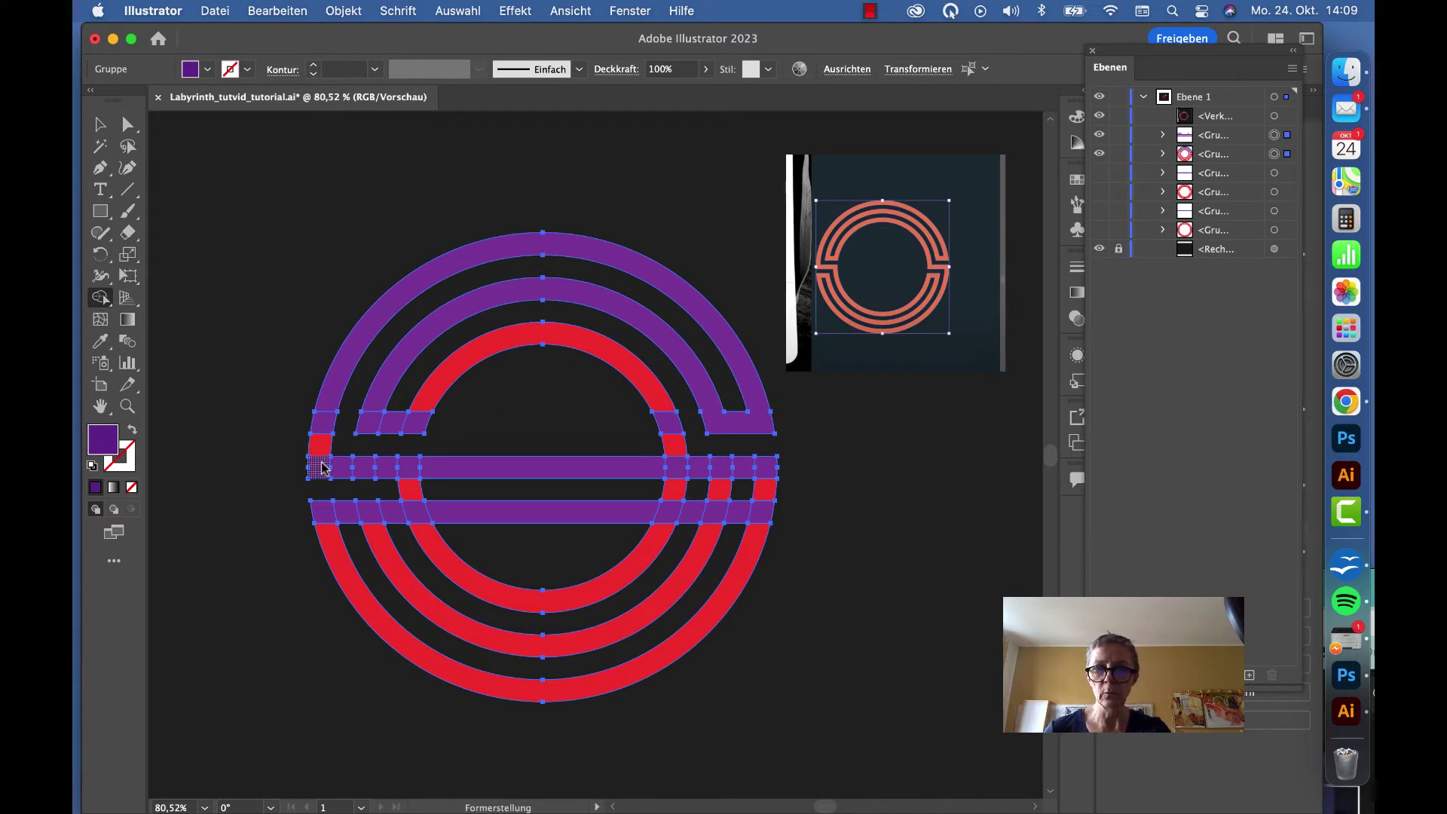
mouse_move(330, 394)
mouse_down()
mouse_move(317, 465)
mouse_move(403, 469)
mouse_up()
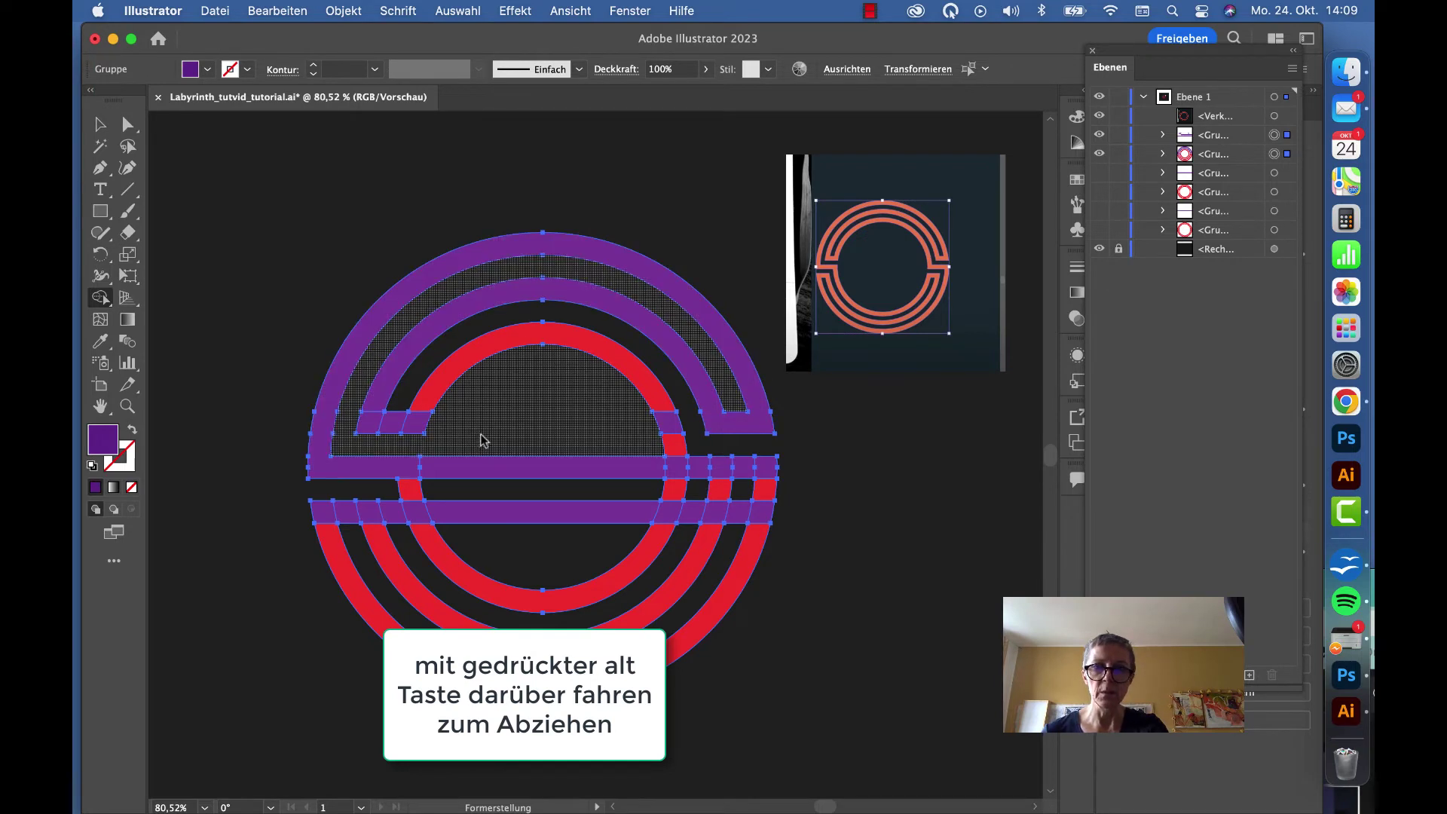
- Remove the stray stripe pieces and merge the remaining ring pieces into the purple shape
drag(483, 440, 494, 536)
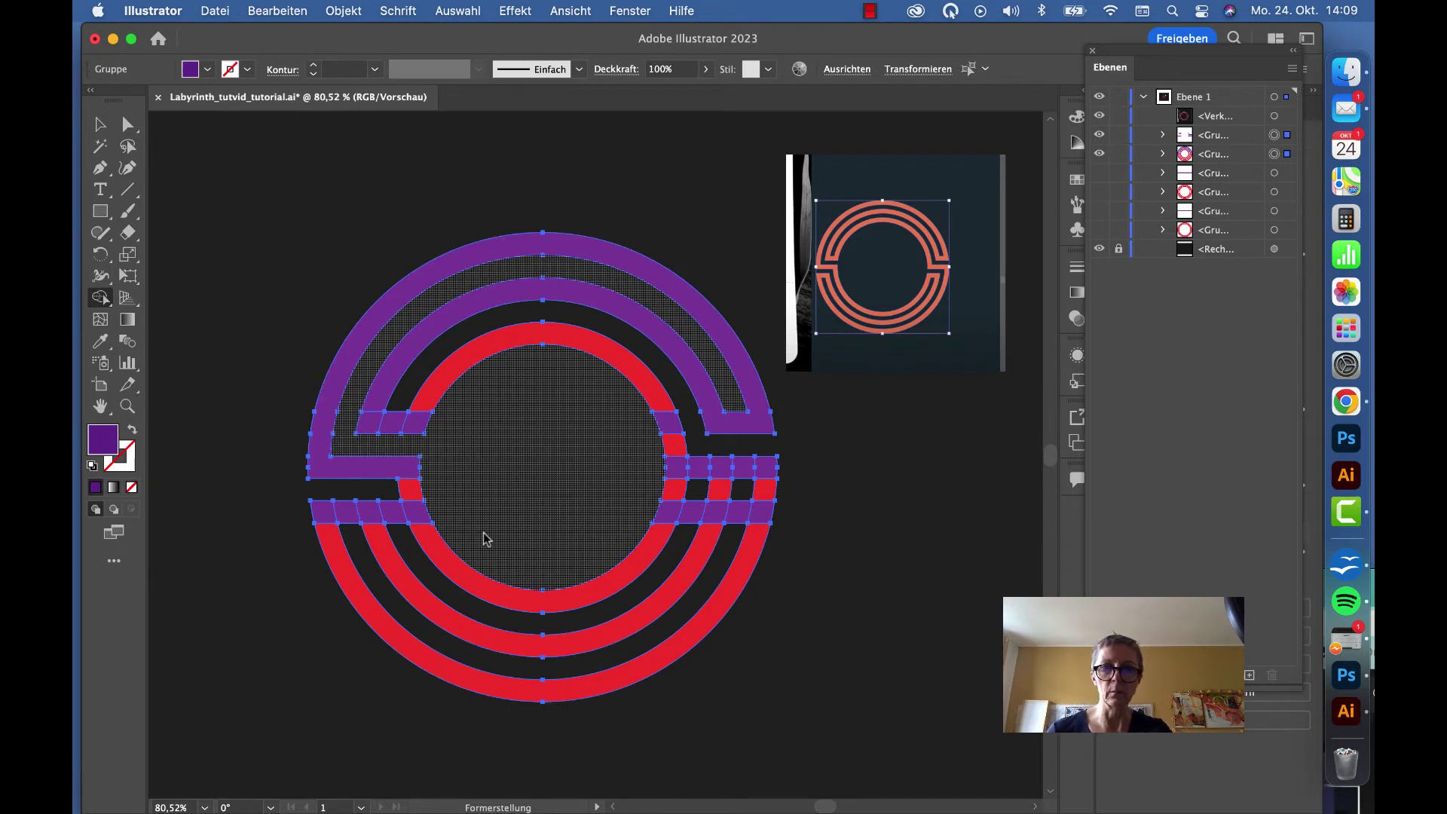
alt+click(386, 507)
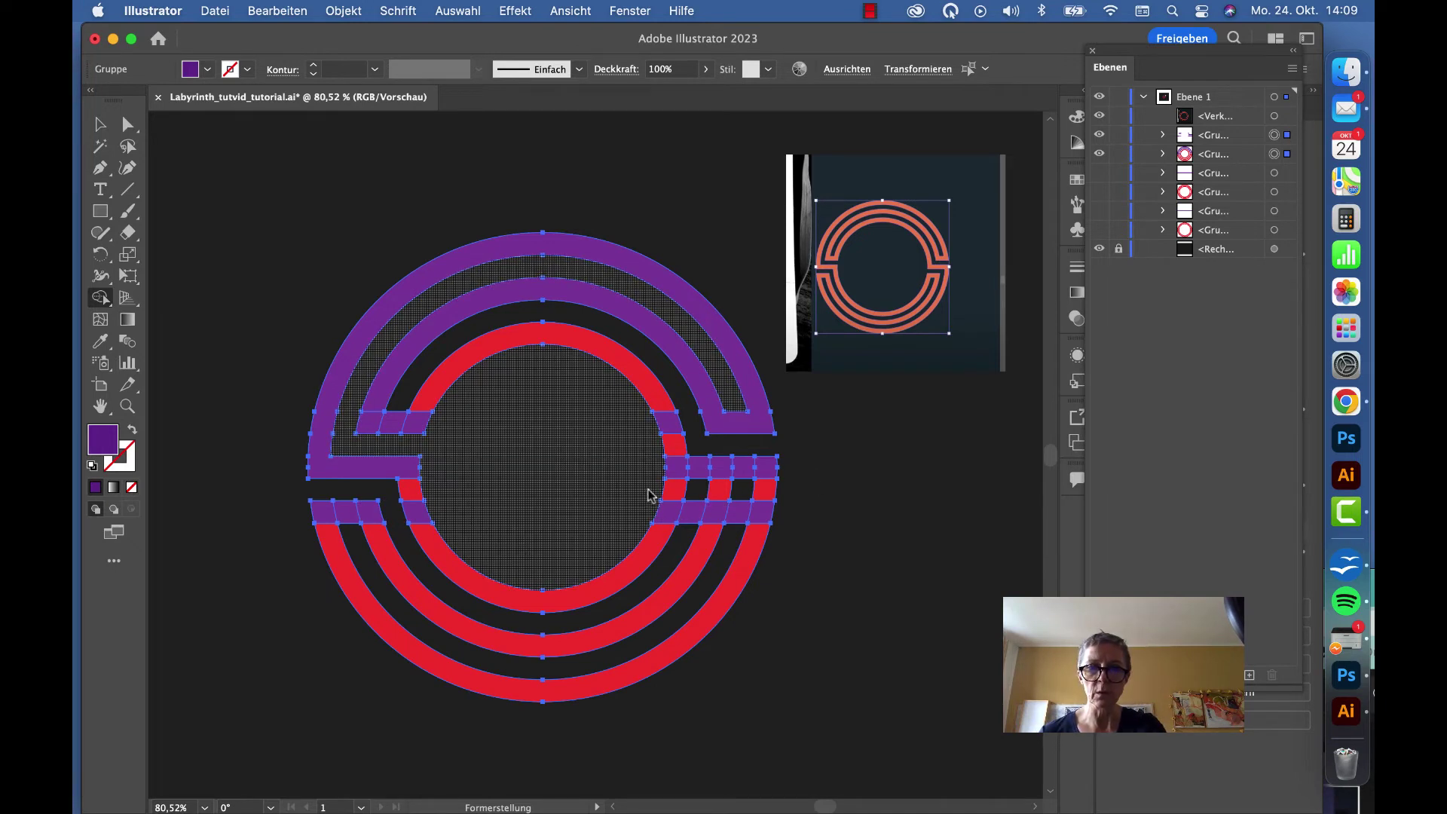
mouse_move(654, 493)
mouse_down()
mouse_move(711, 495)
mouse_move(737, 536)
mouse_up()
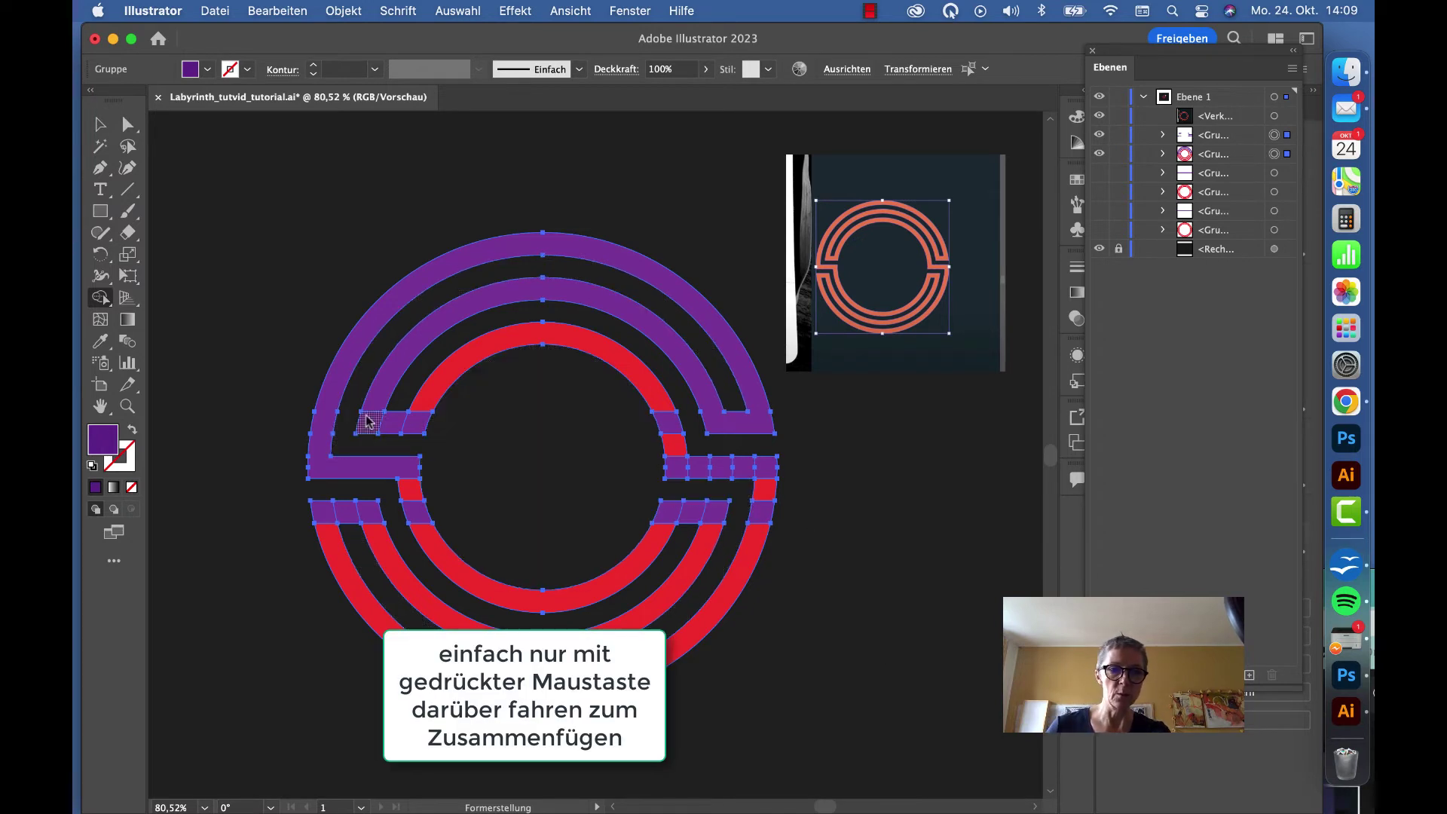
drag(367, 421, 407, 423)
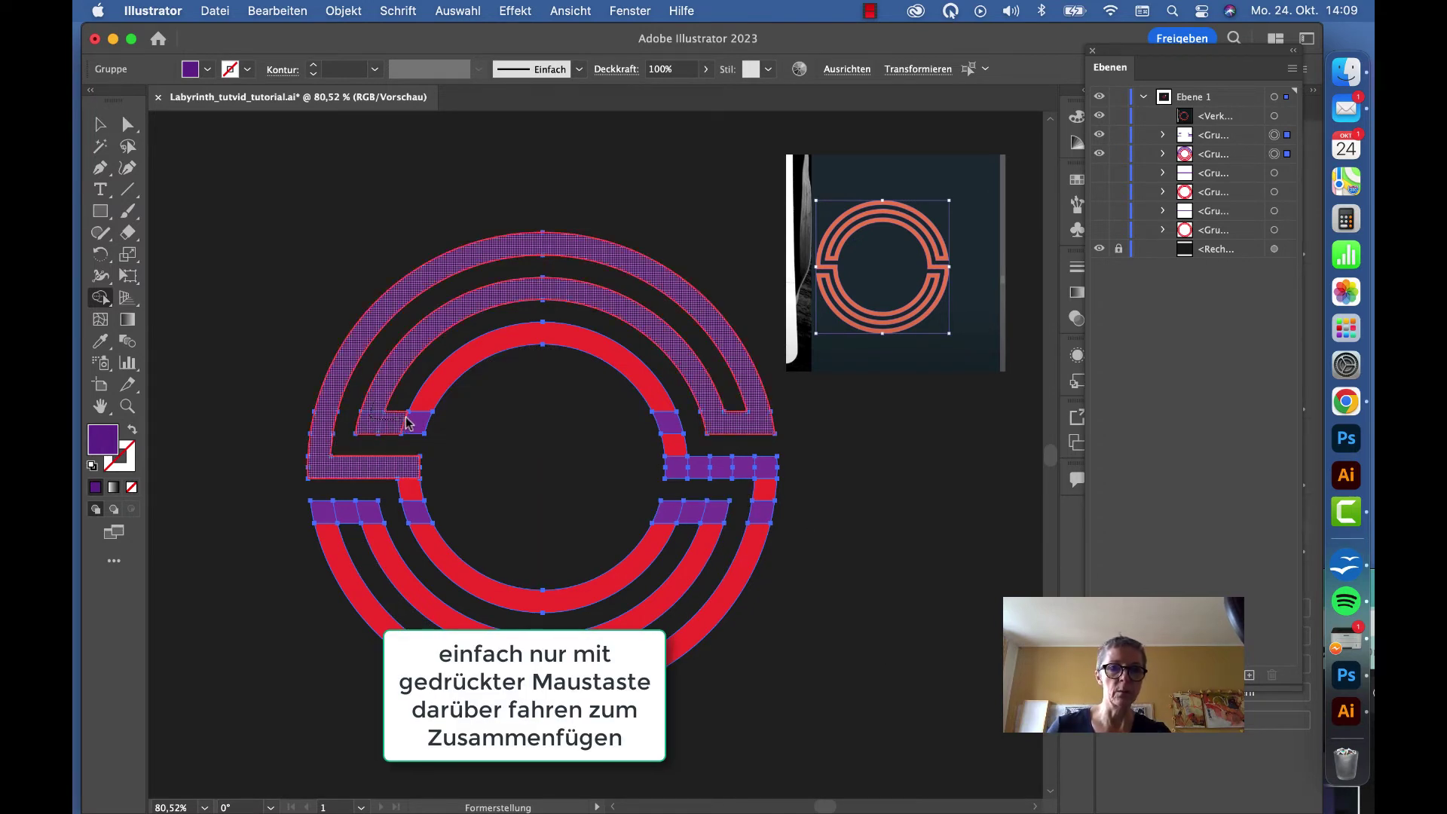
mouse_move(407, 422)
mouse_down()
mouse_move(674, 419)
mouse_move(676, 465)
mouse_move(326, 525)
mouse_move(701, 549)
mouse_move(801, 678)
mouse_up()
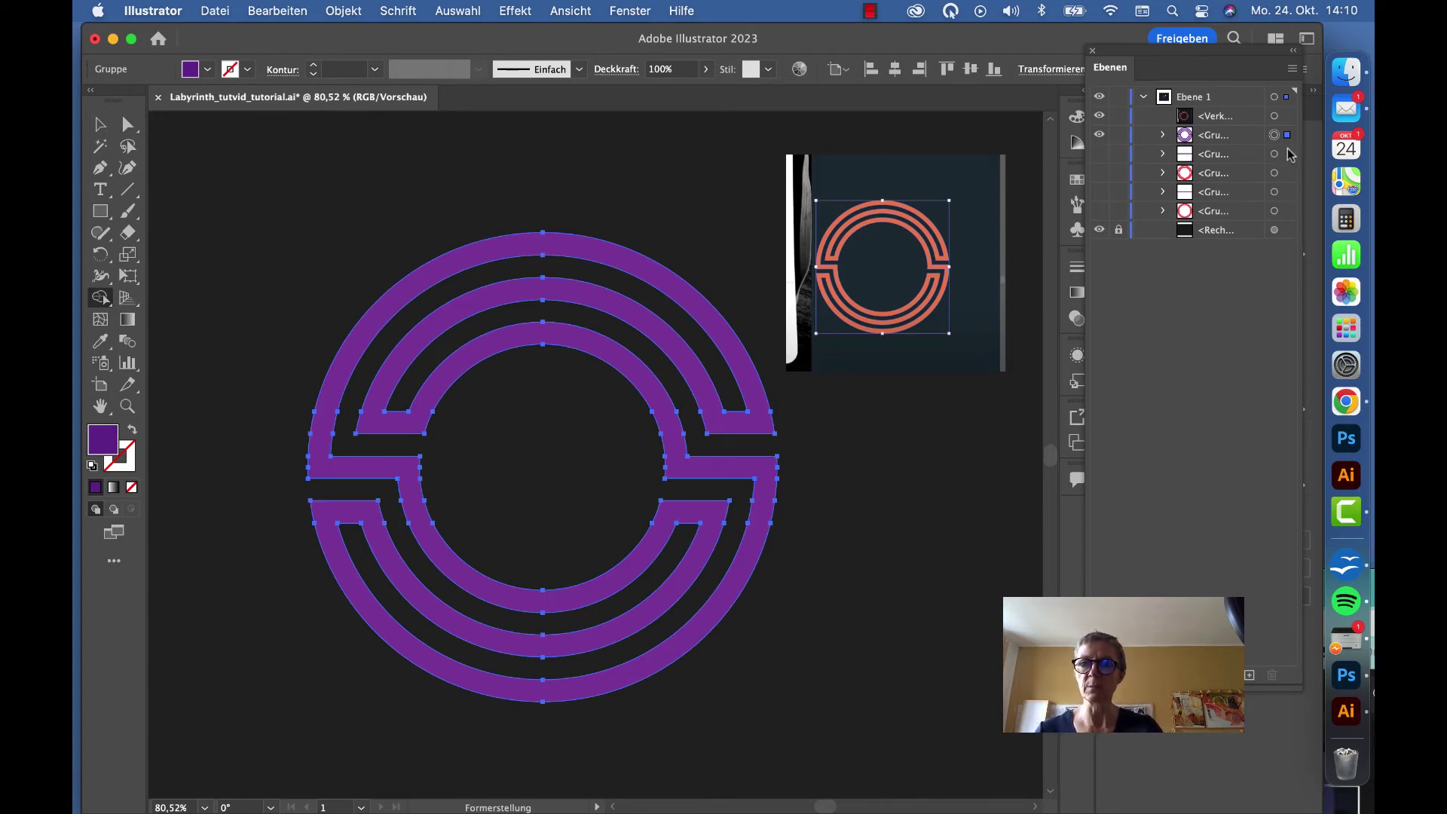
- Show only the stripes and large red rings, then trim the bars' right ends
click(1099, 135)
click(1100, 154)
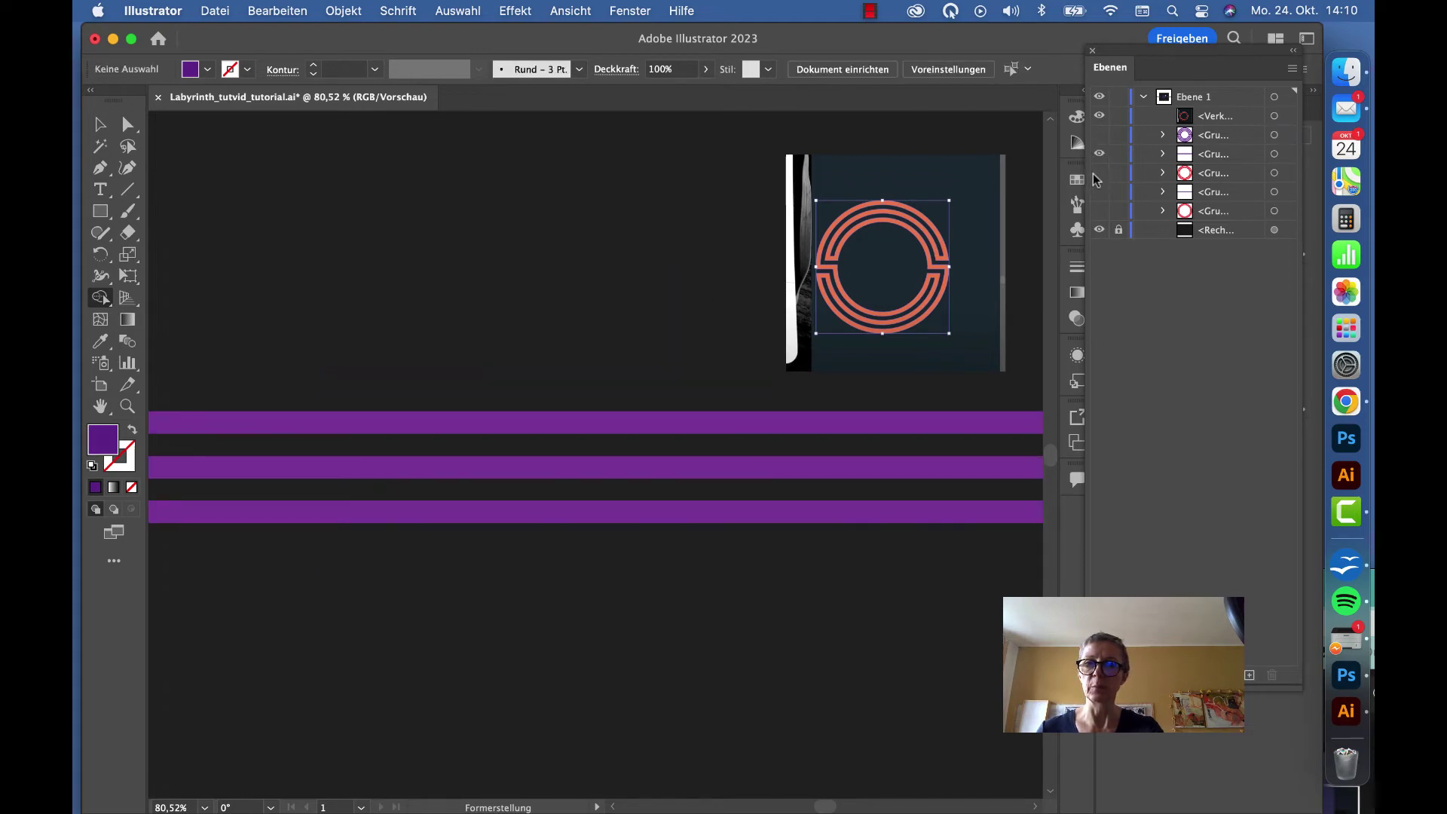
click(1100, 173)
click(1285, 175)
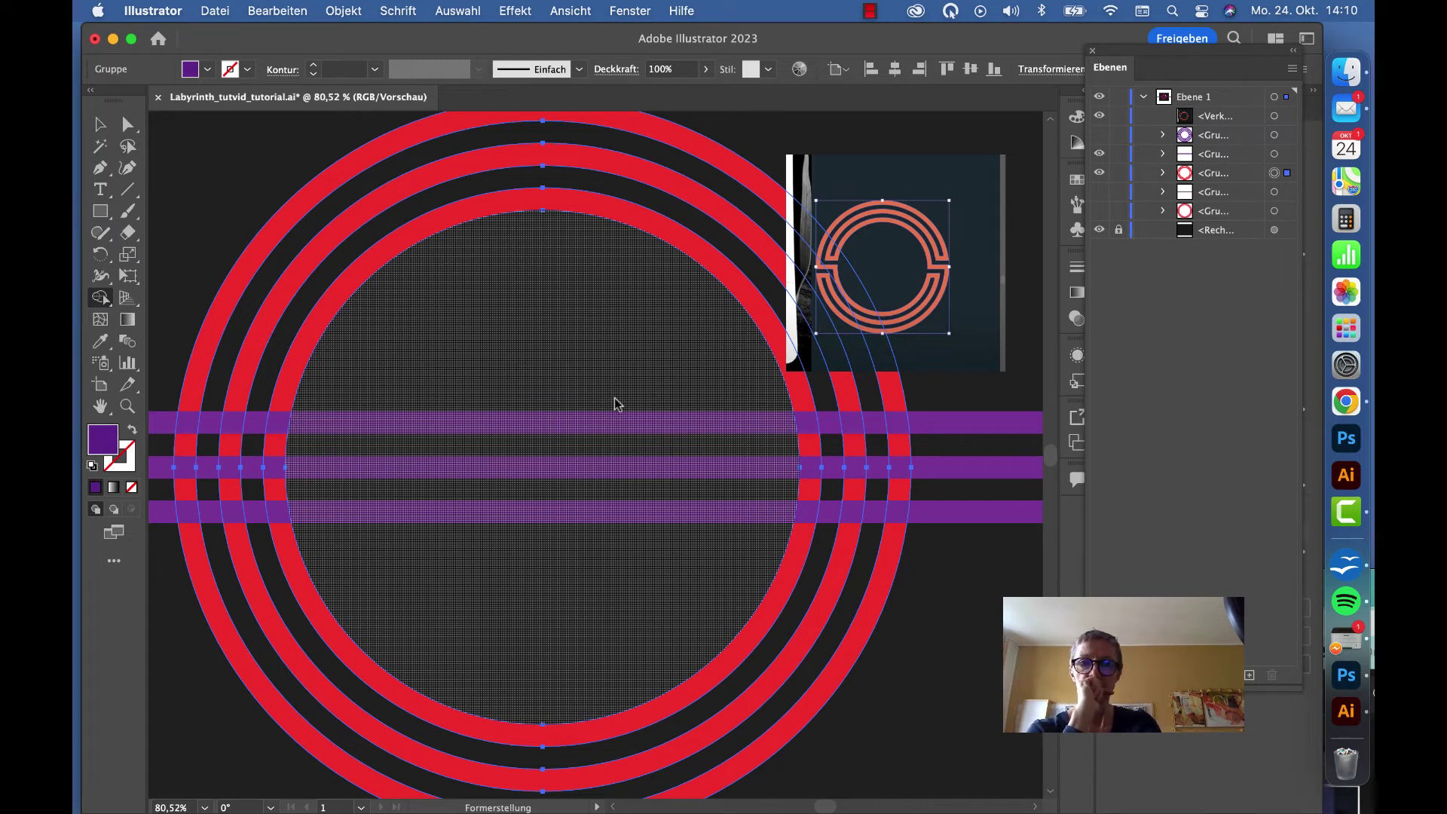
shift+click(1285, 154)
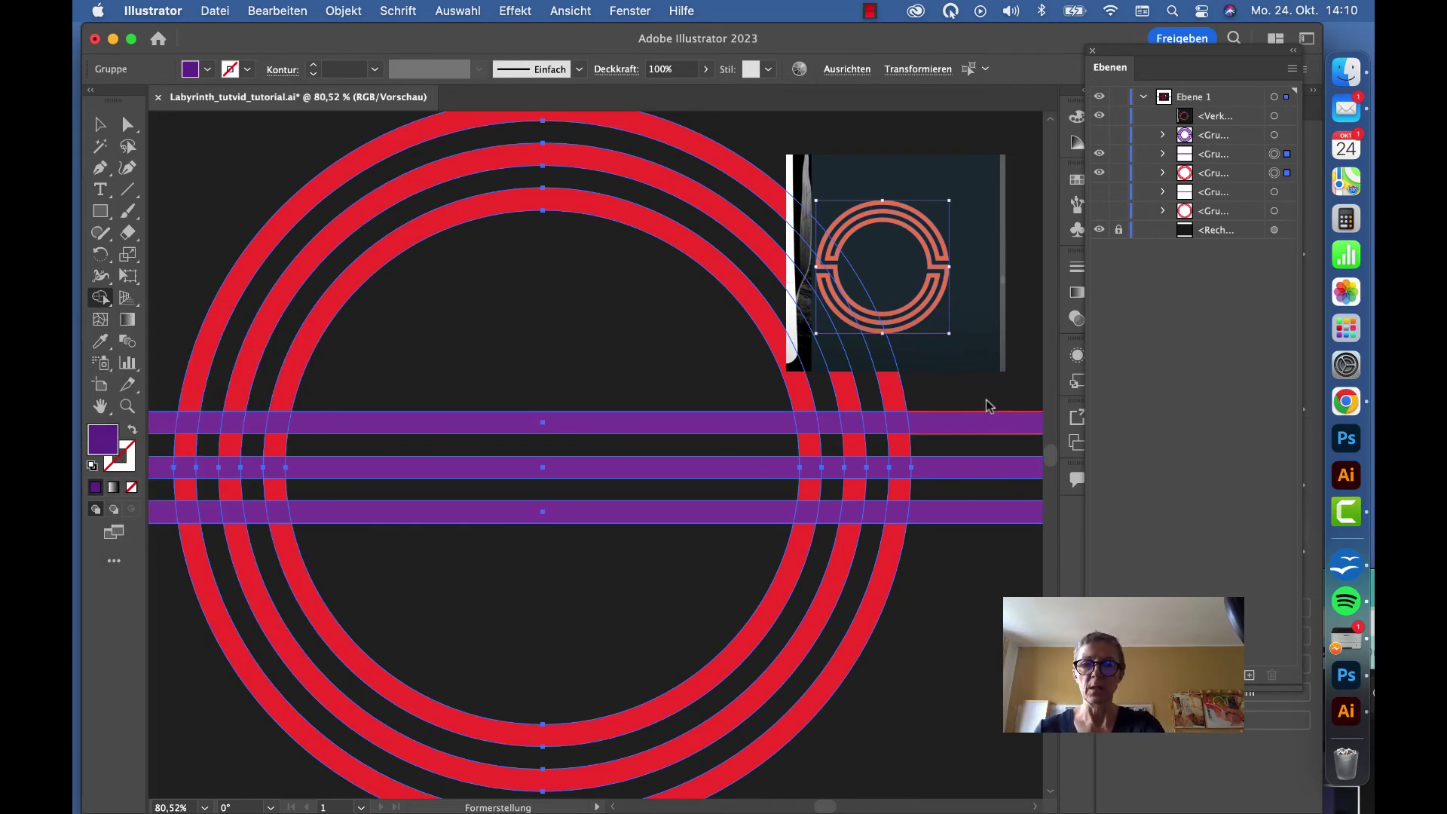
drag(983, 553, 980, 554)
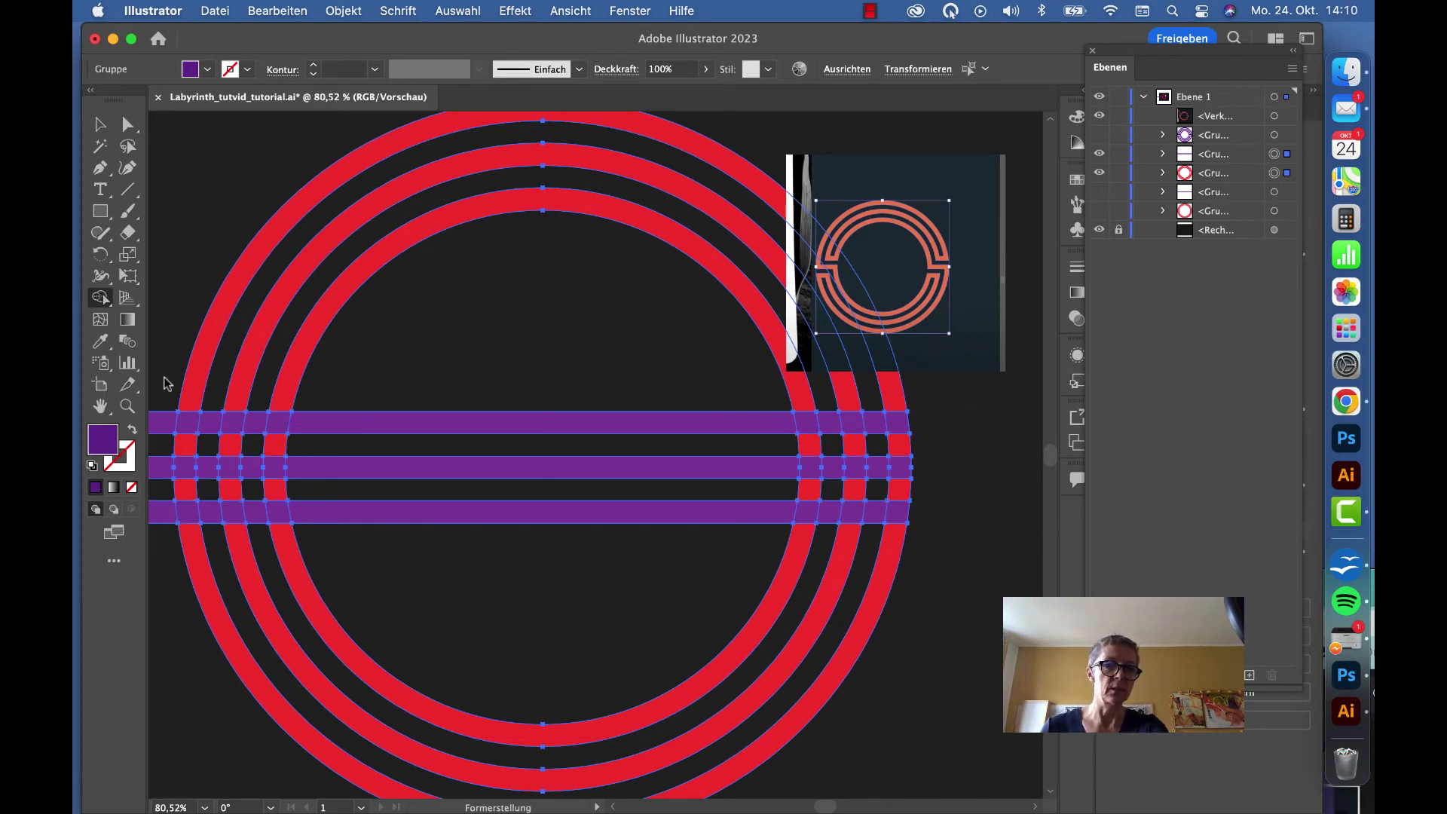
- Delete the red ring cells at the left and right crossings to open maze passages
scroll(168, 384, left, 5)
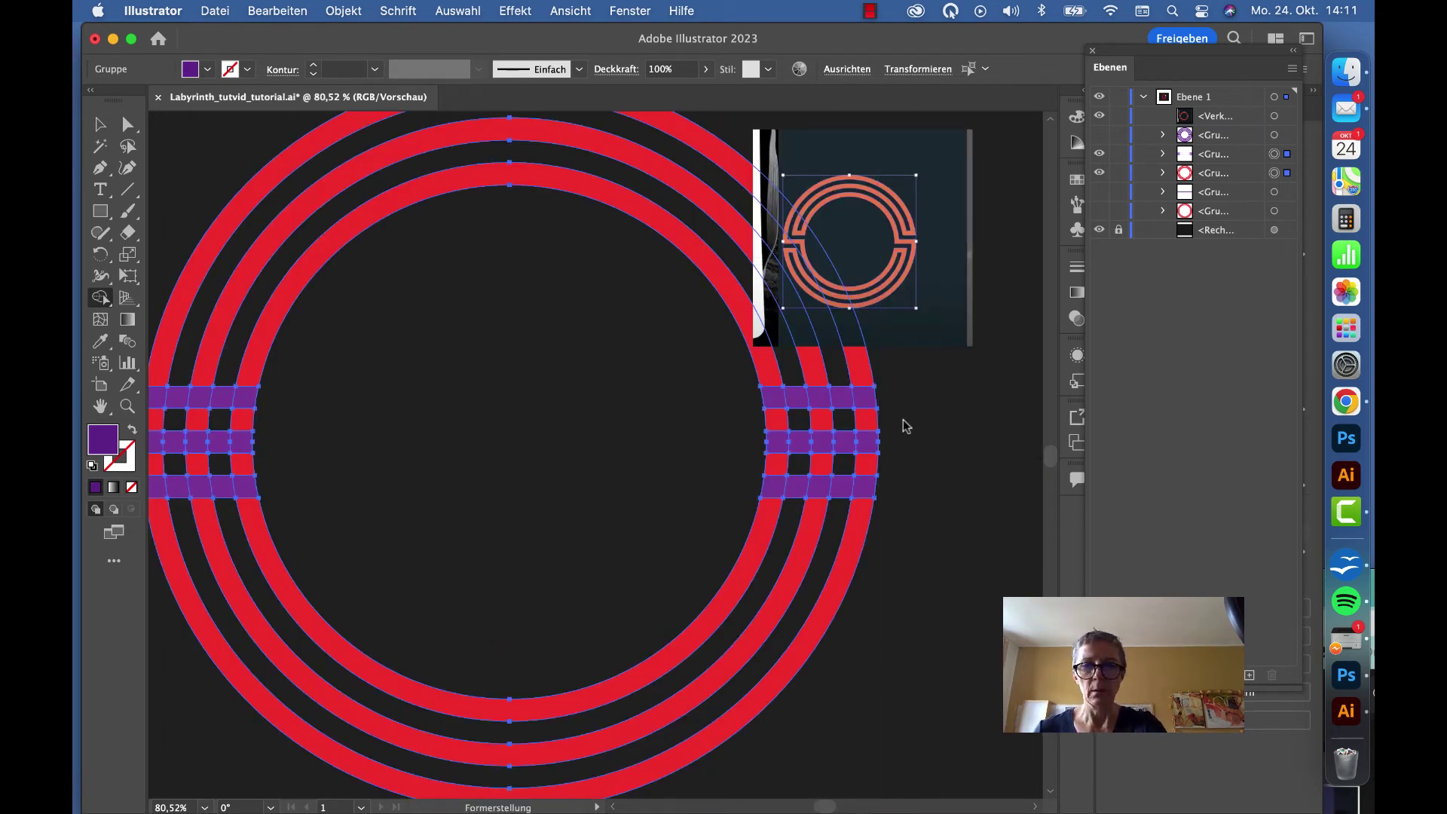
mouse_move(866, 420)
mouse_down()
mouse_move(839, 425)
mouse_move(800, 399)
mouse_up()
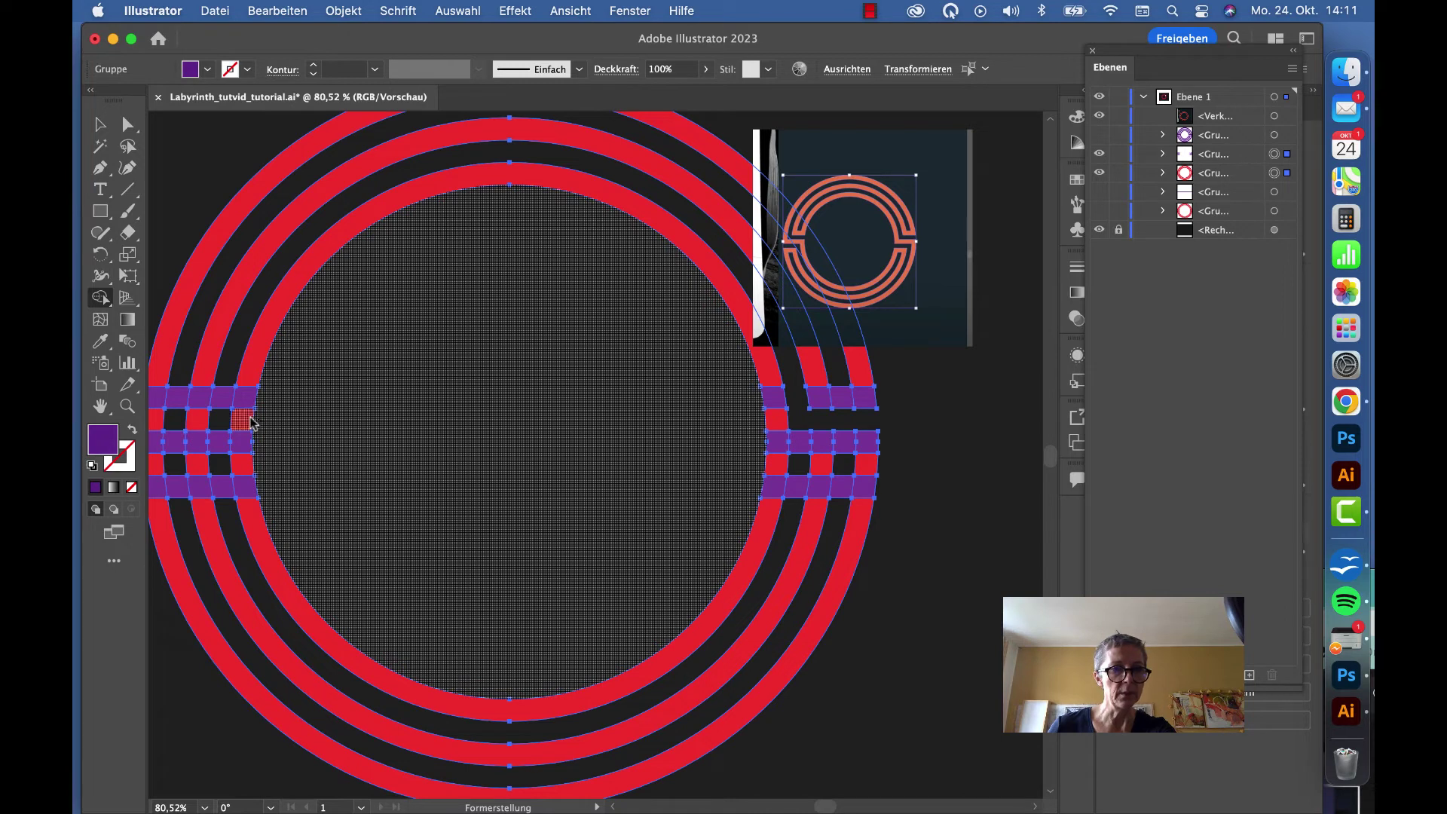
drag(251, 422, 185, 421)
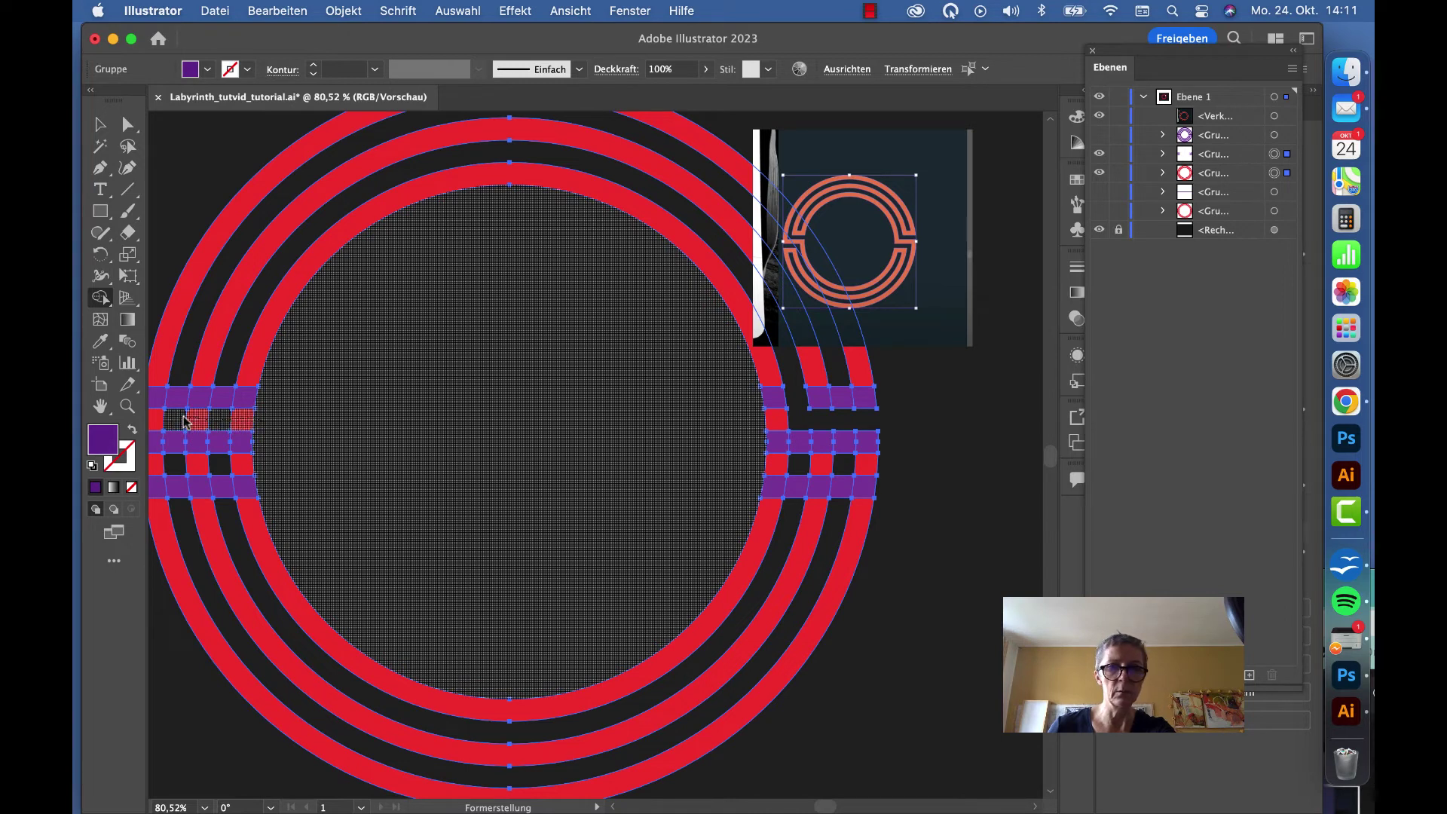
drag(181, 411, 179, 386)
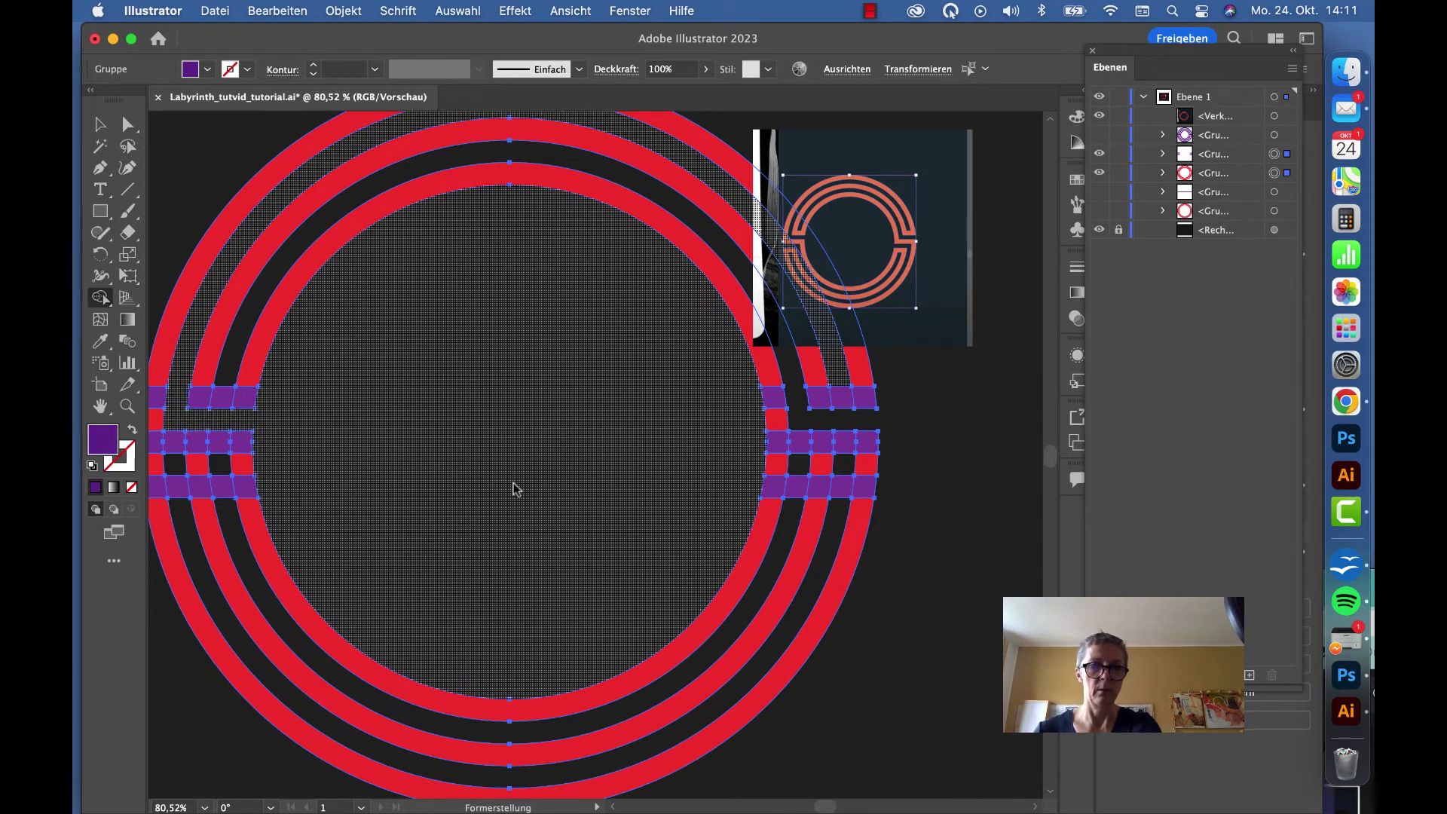
drag(451, 458, 599, 459)
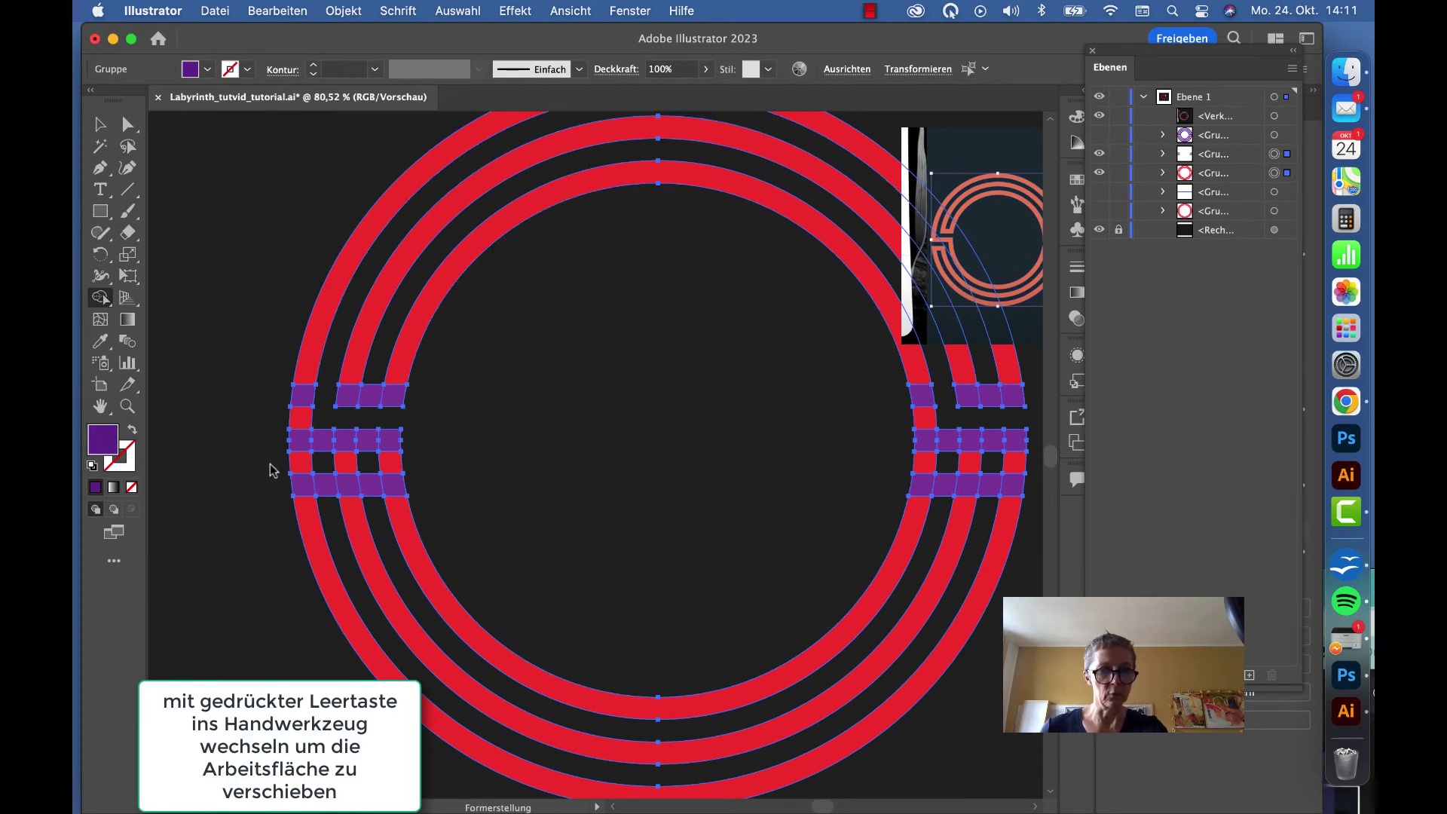
mouse_move(274, 464)
mouse_down()
mouse_move(321, 465)
mouse_move(372, 502)
mouse_up()
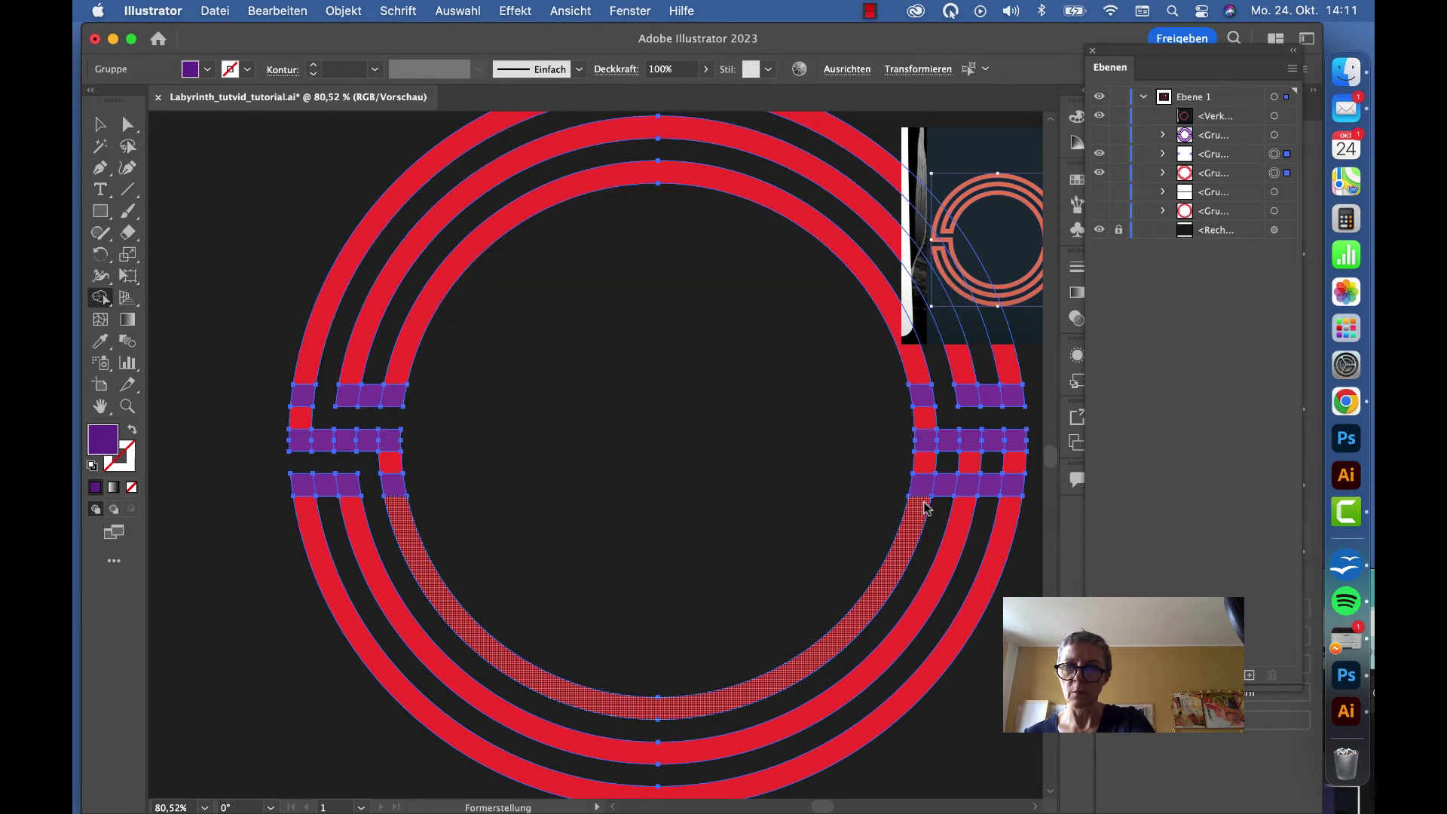
mouse_move(834, 477)
mouse_down()
mouse_move(569, 462)
mouse_move(608, 479)
mouse_up()
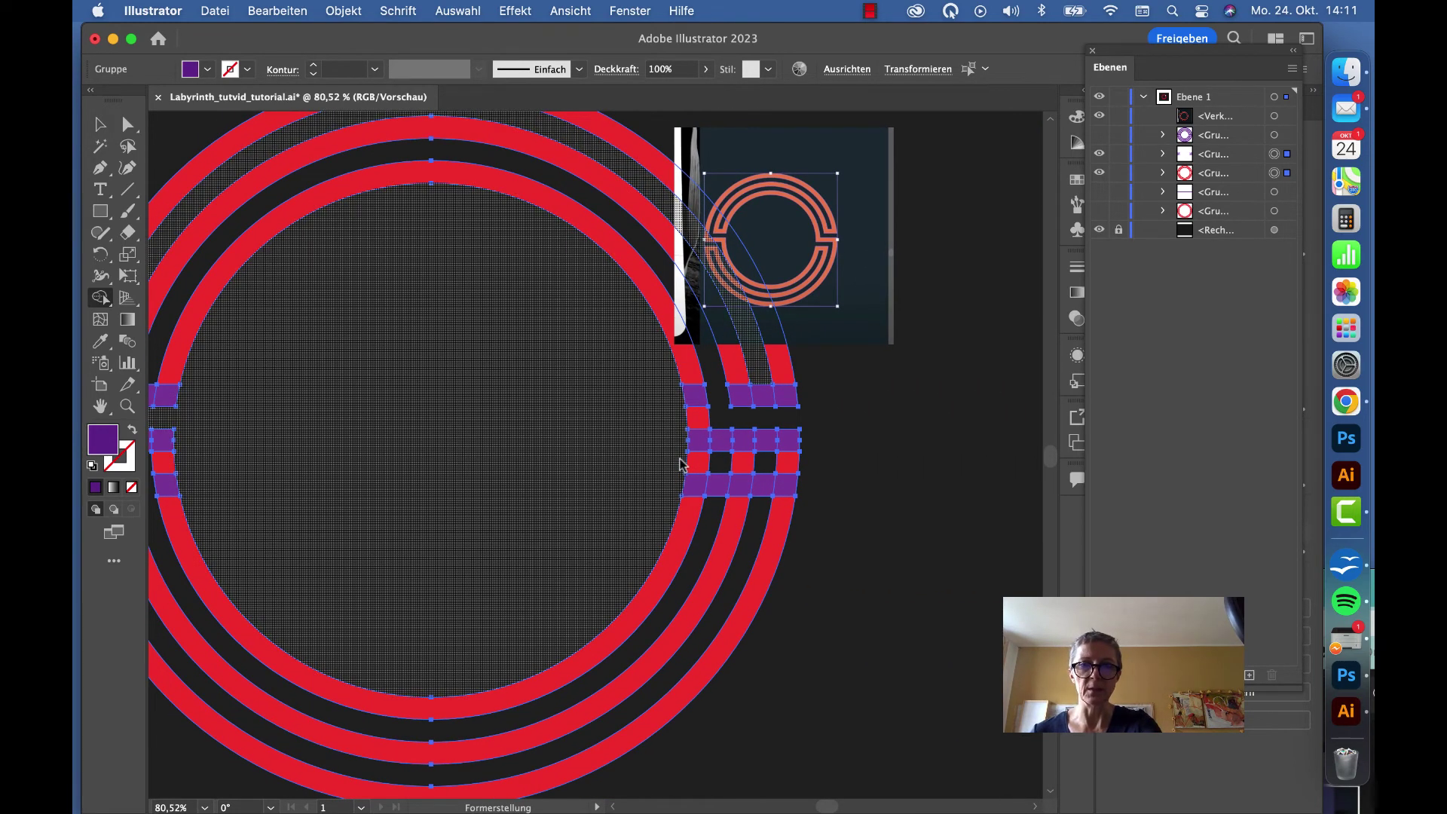
drag(691, 462, 759, 470)
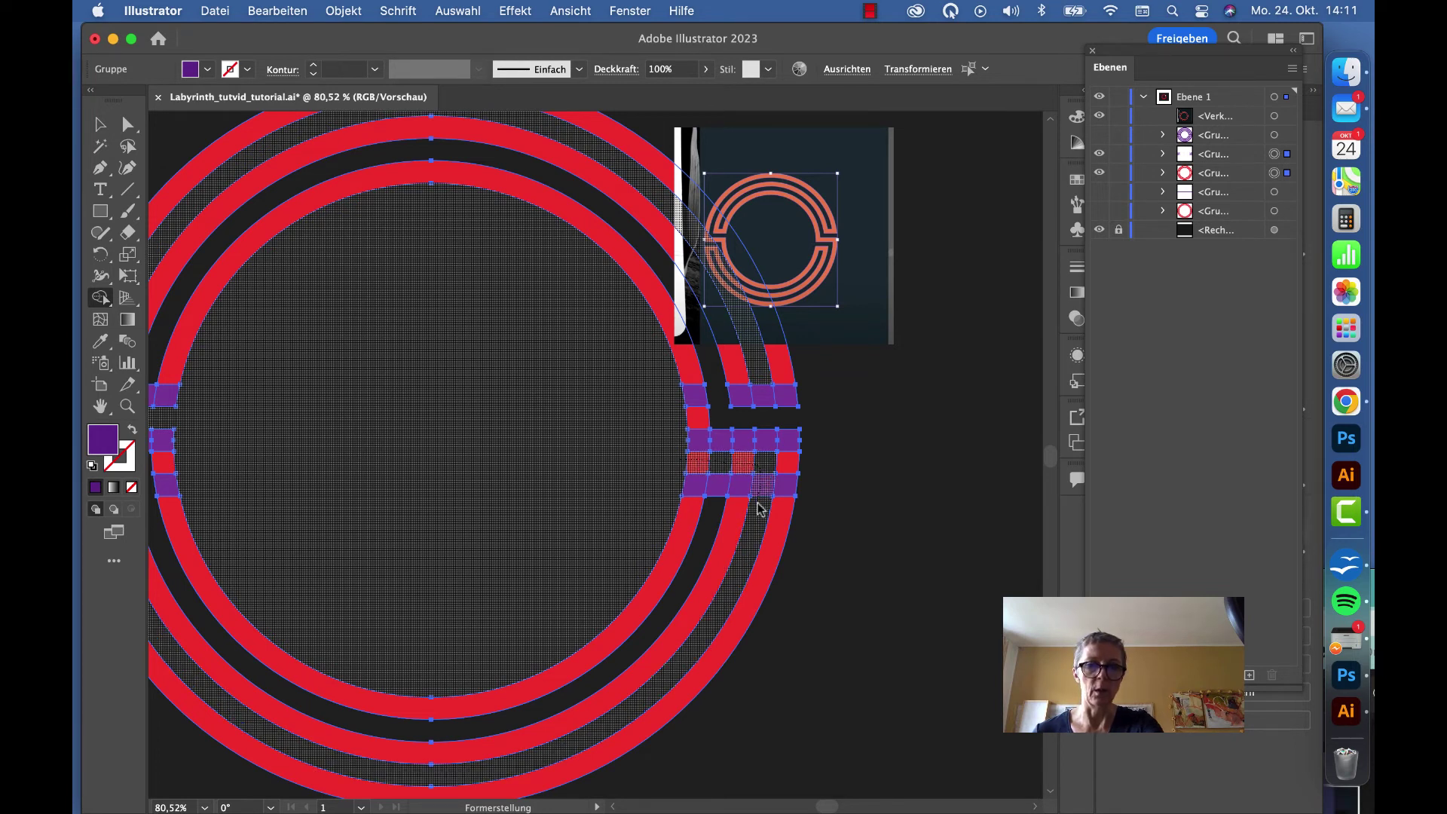
drag(759, 471, 758, 505)
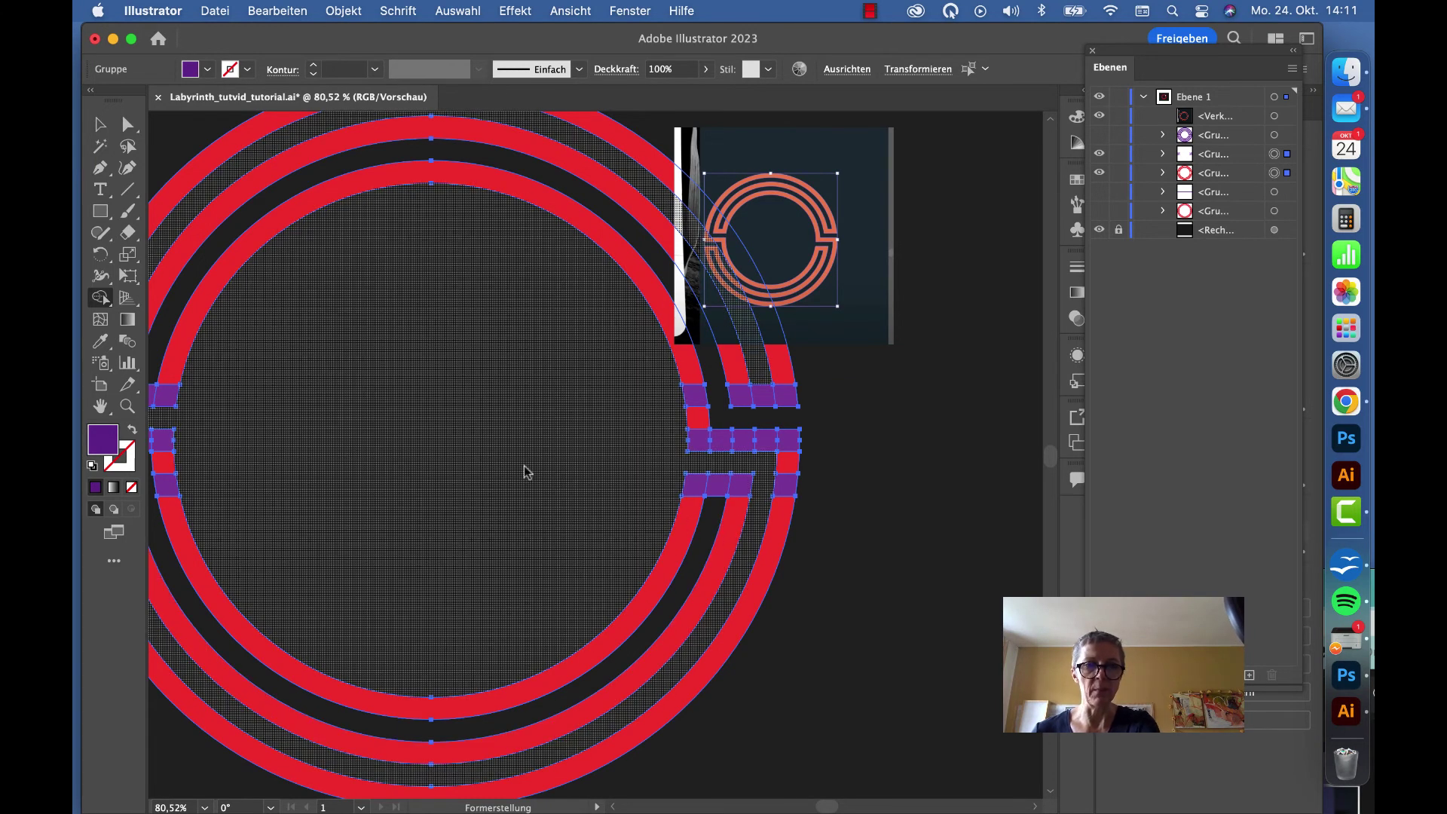
drag(484, 462, 635, 475)
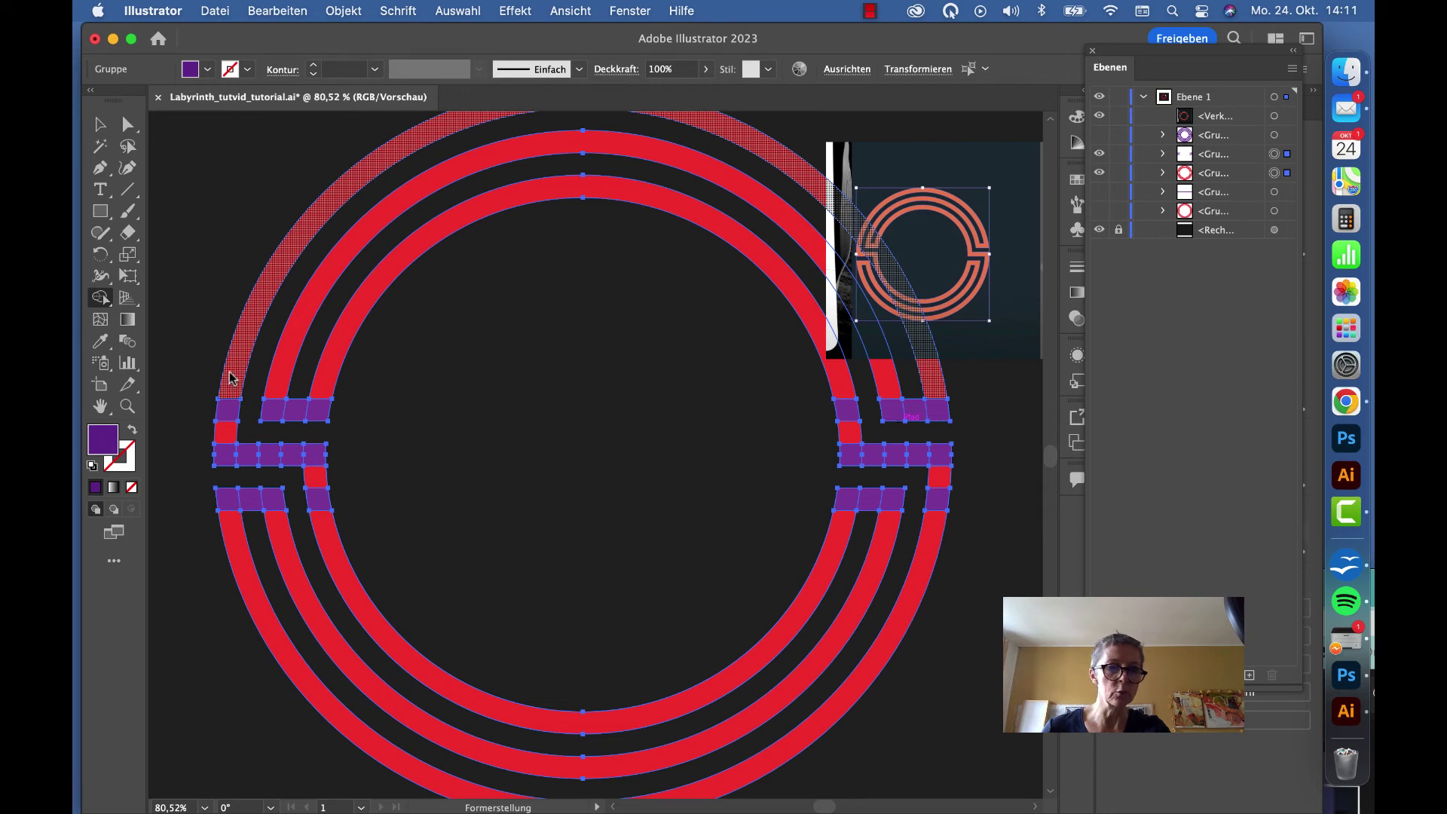
- Merge the remaining rings, squares and bar pieces into one purple maze shape
drag(229, 407, 244, 454)
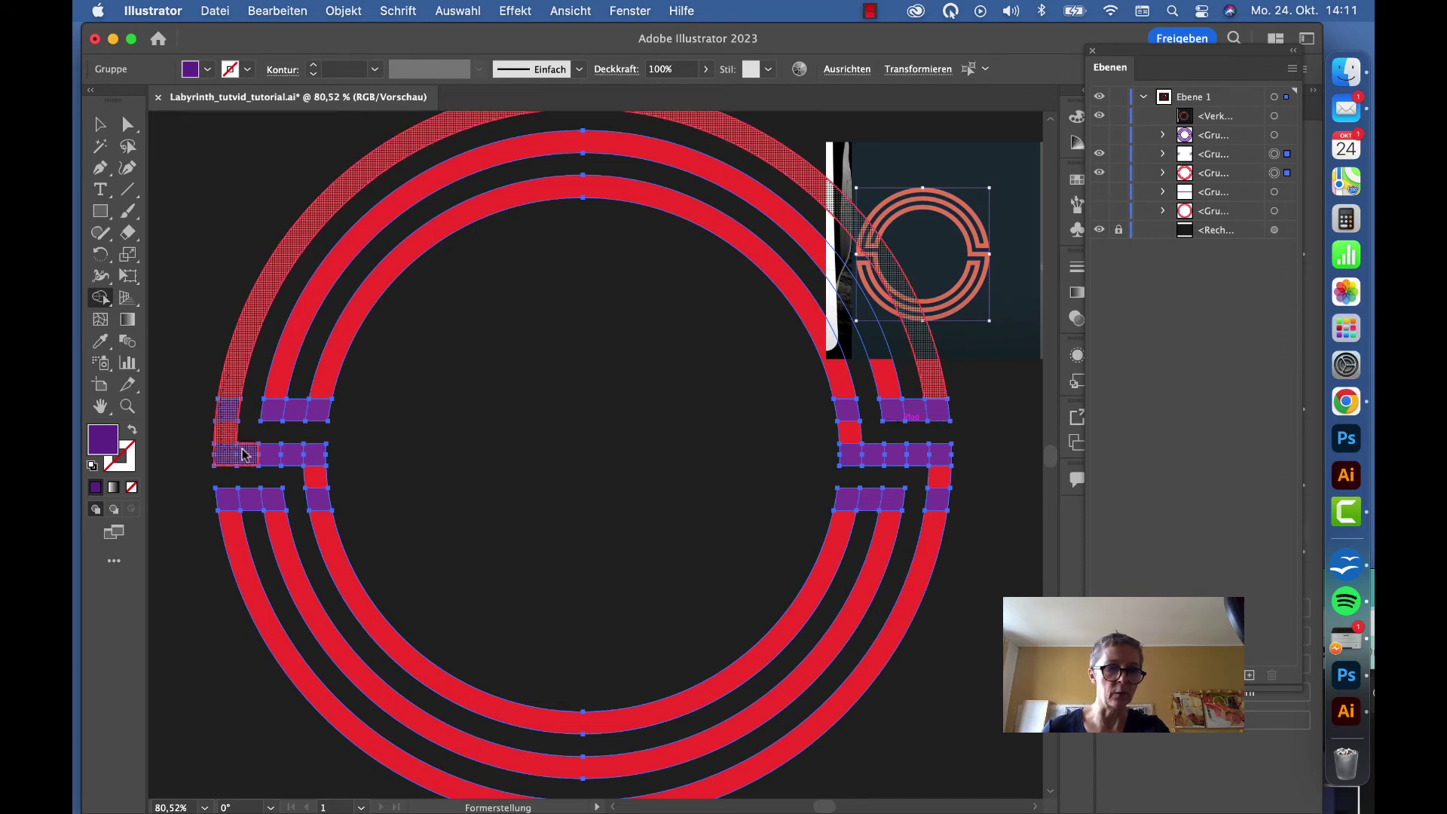
mouse_move(243, 454)
mouse_down()
mouse_move(306, 456)
mouse_move(324, 527)
mouse_up()
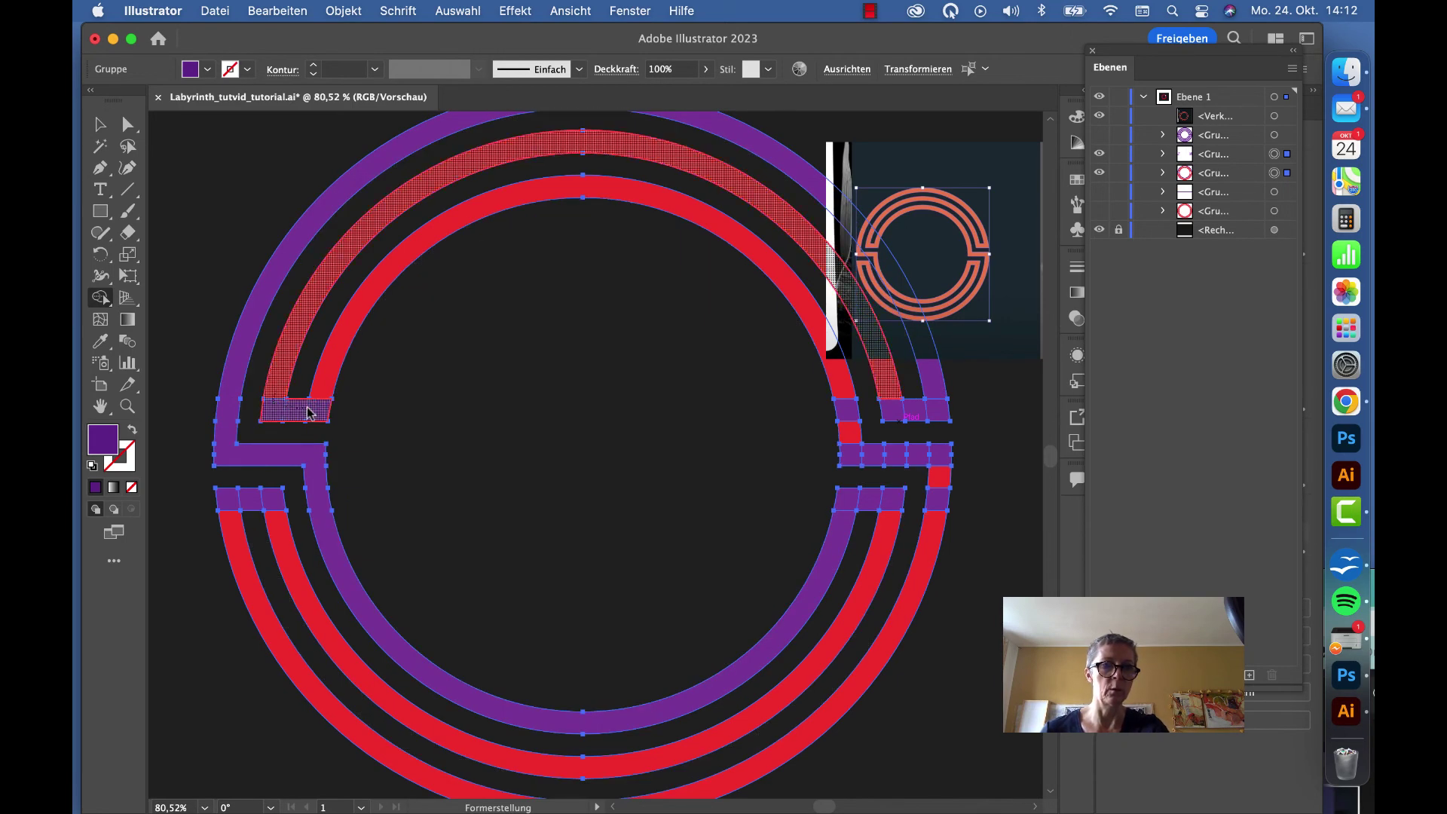
drag(306, 411, 322, 401)
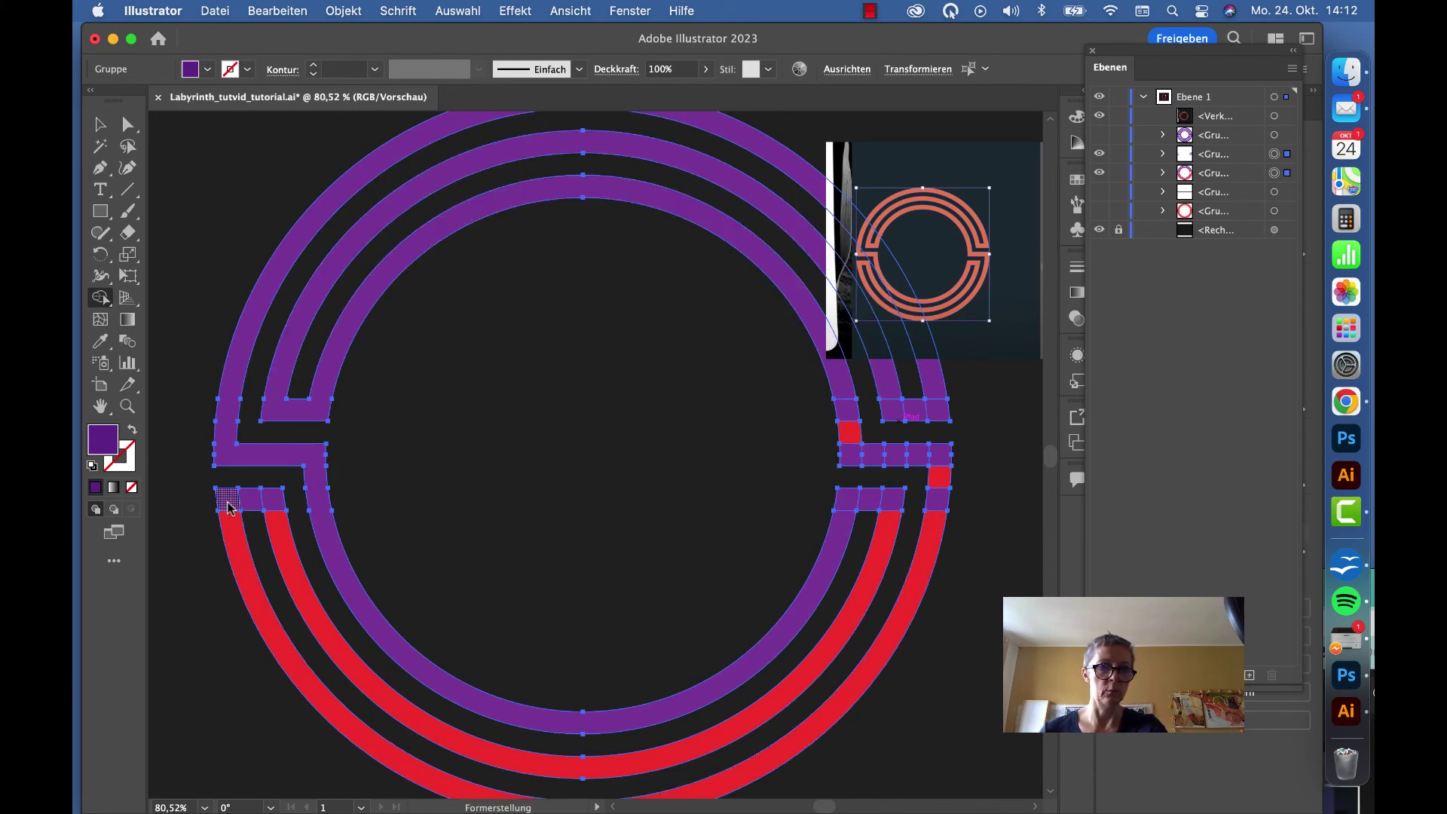
drag(234, 506, 754, 724)
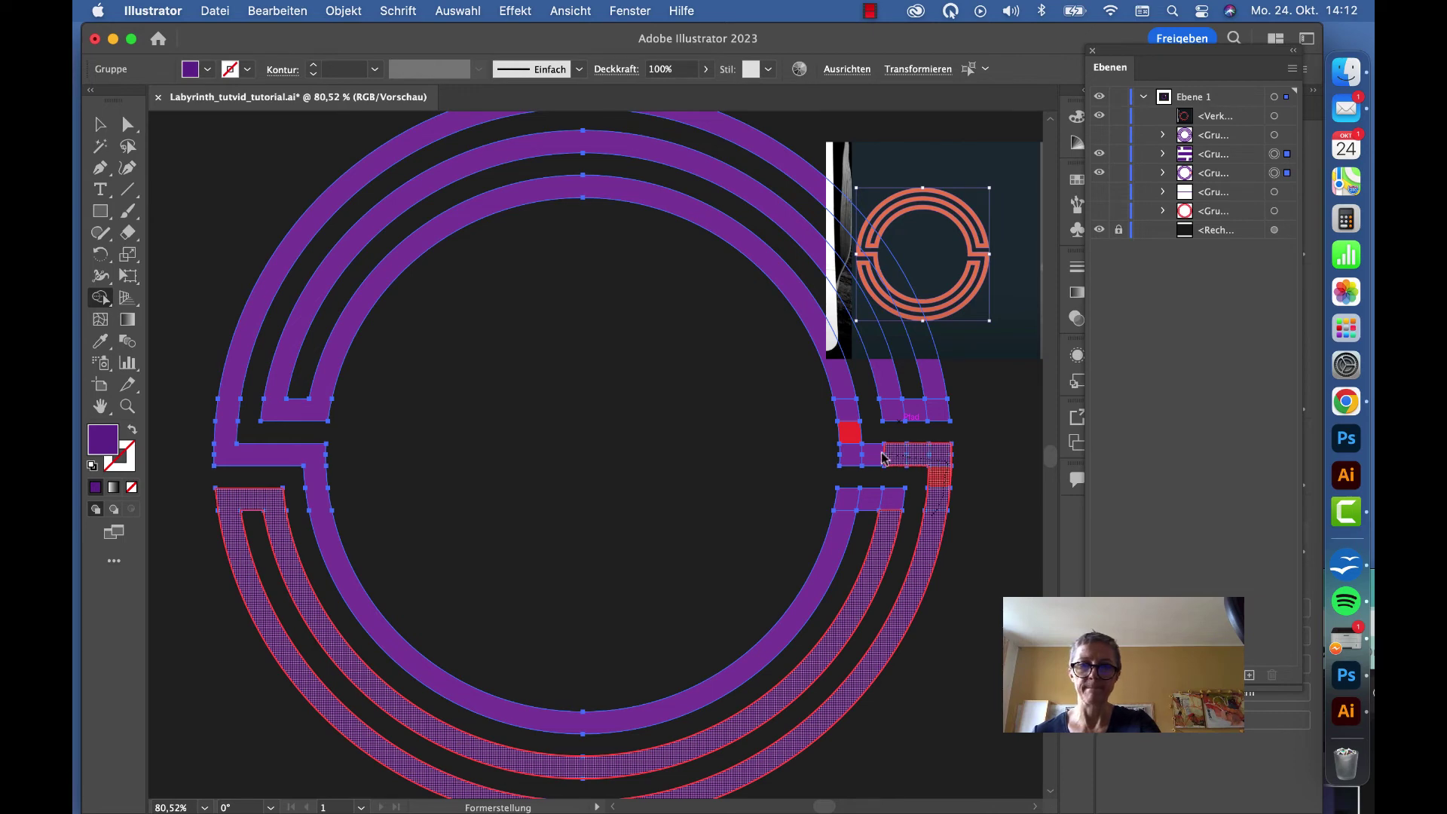
drag(928, 463, 848, 455)
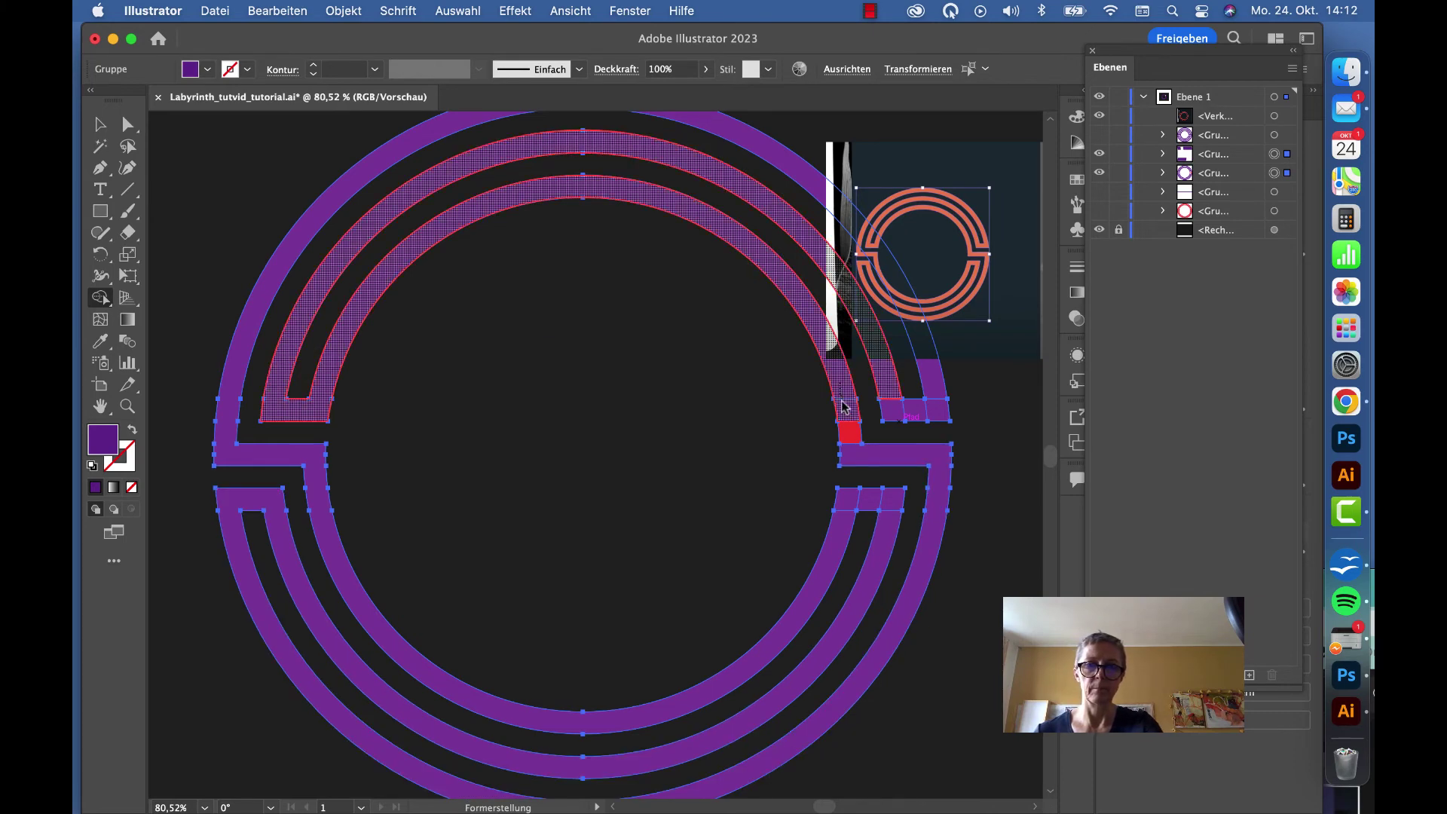
drag(841, 388, 848, 451)
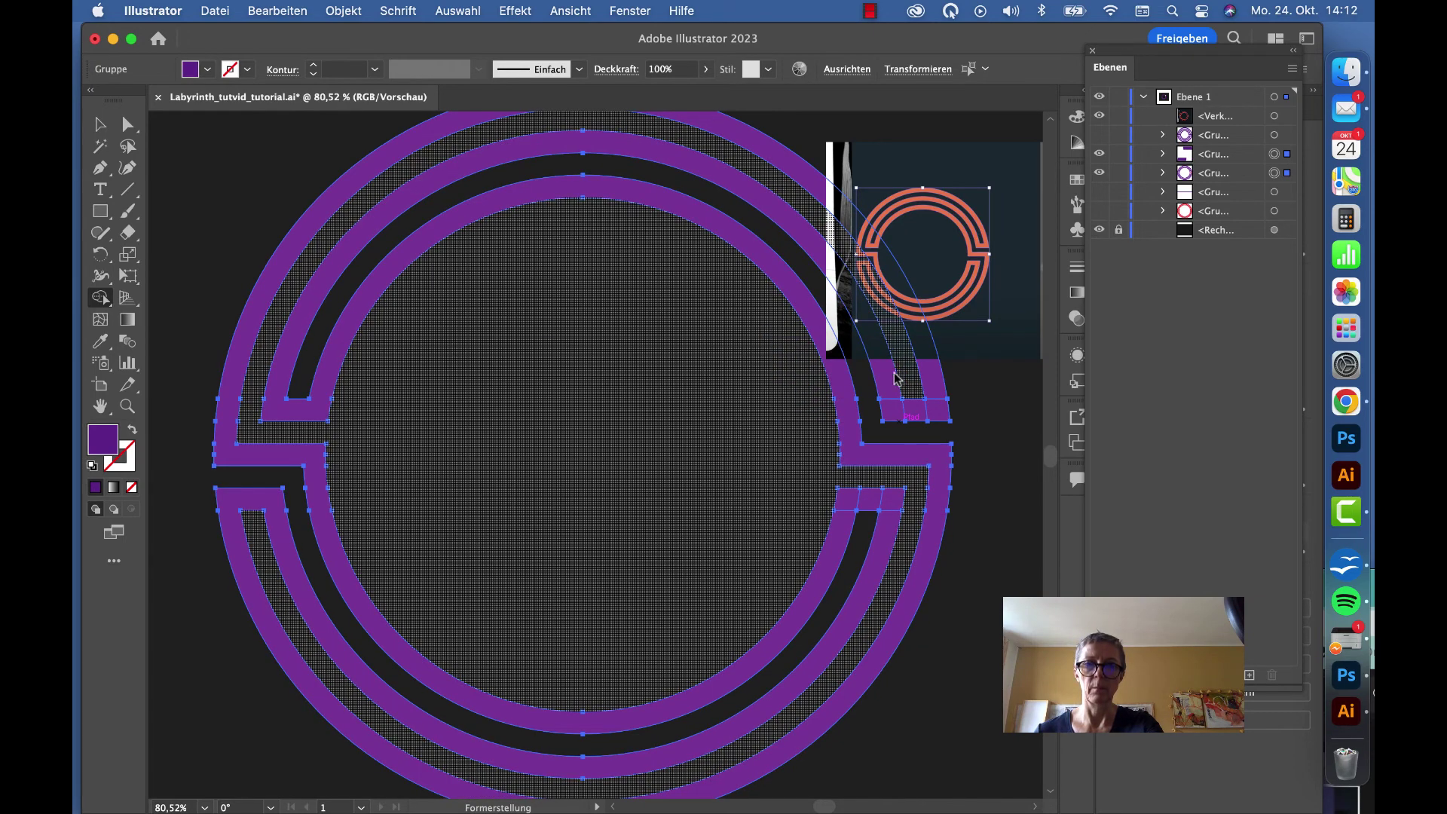
click(934, 407)
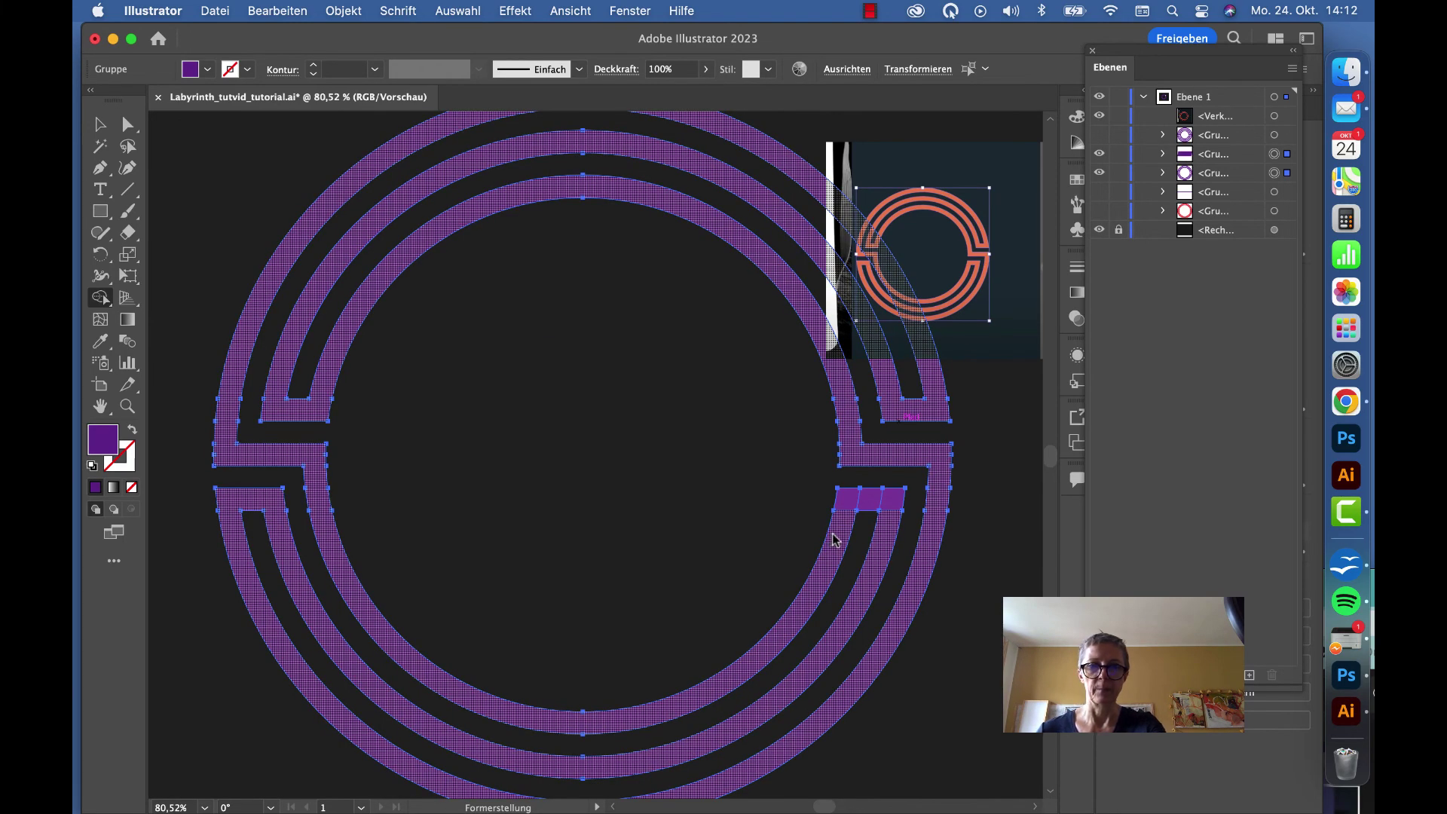
drag(861, 505, 887, 505)
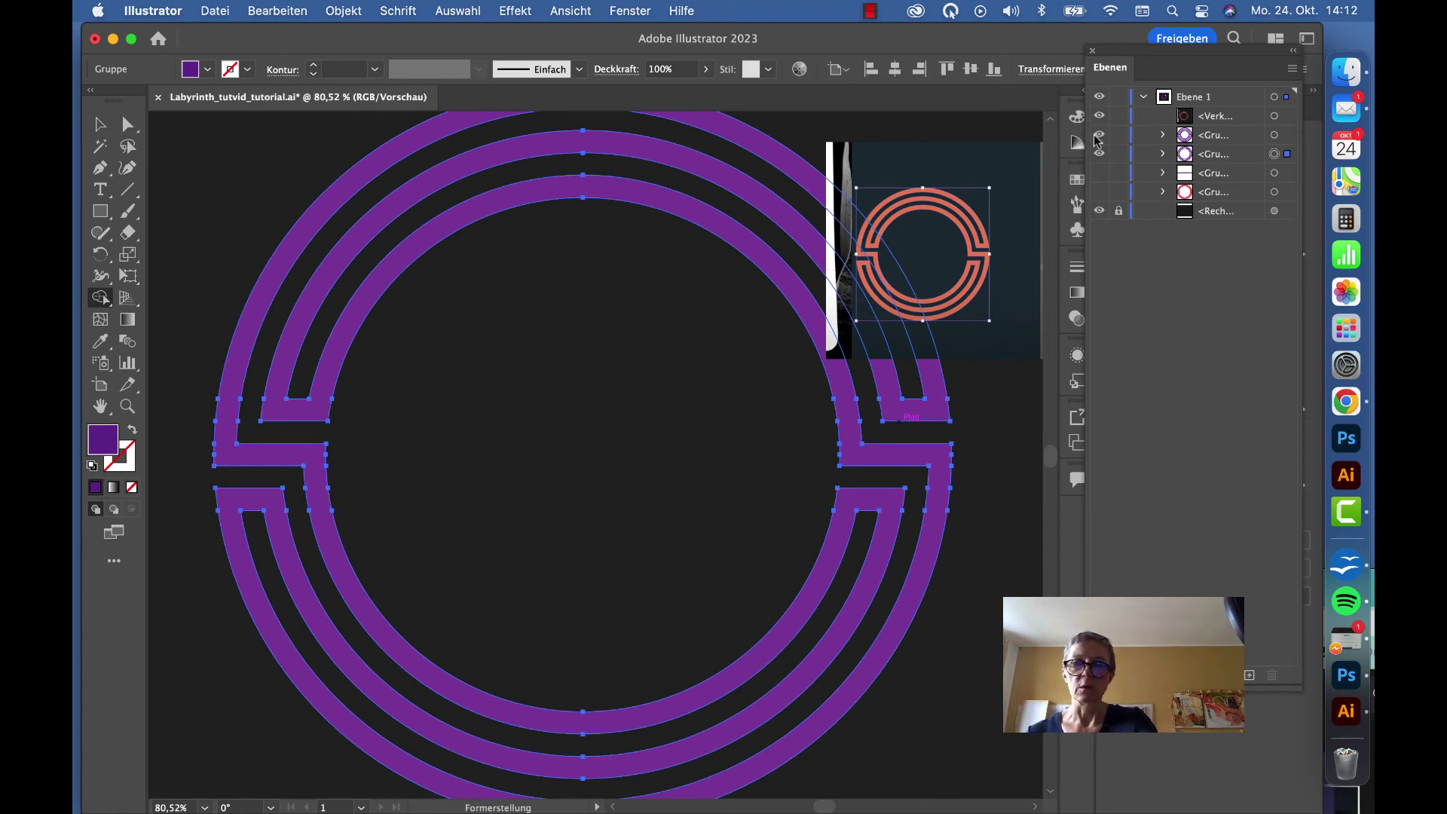
- Rotate the outer purple maze group 90°, then hide it and reveal the red ring group
click(1099, 134)
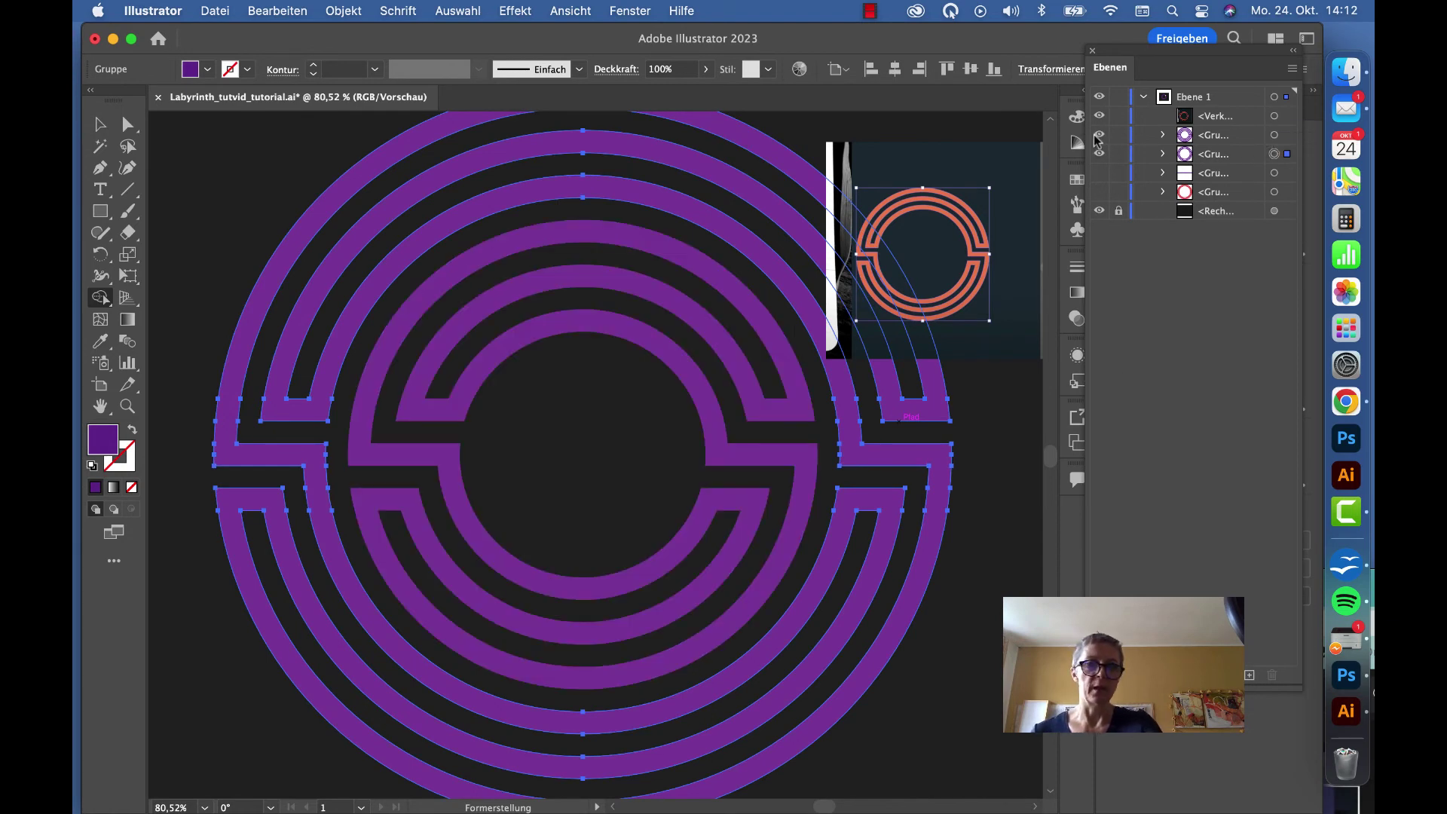
click(1274, 154)
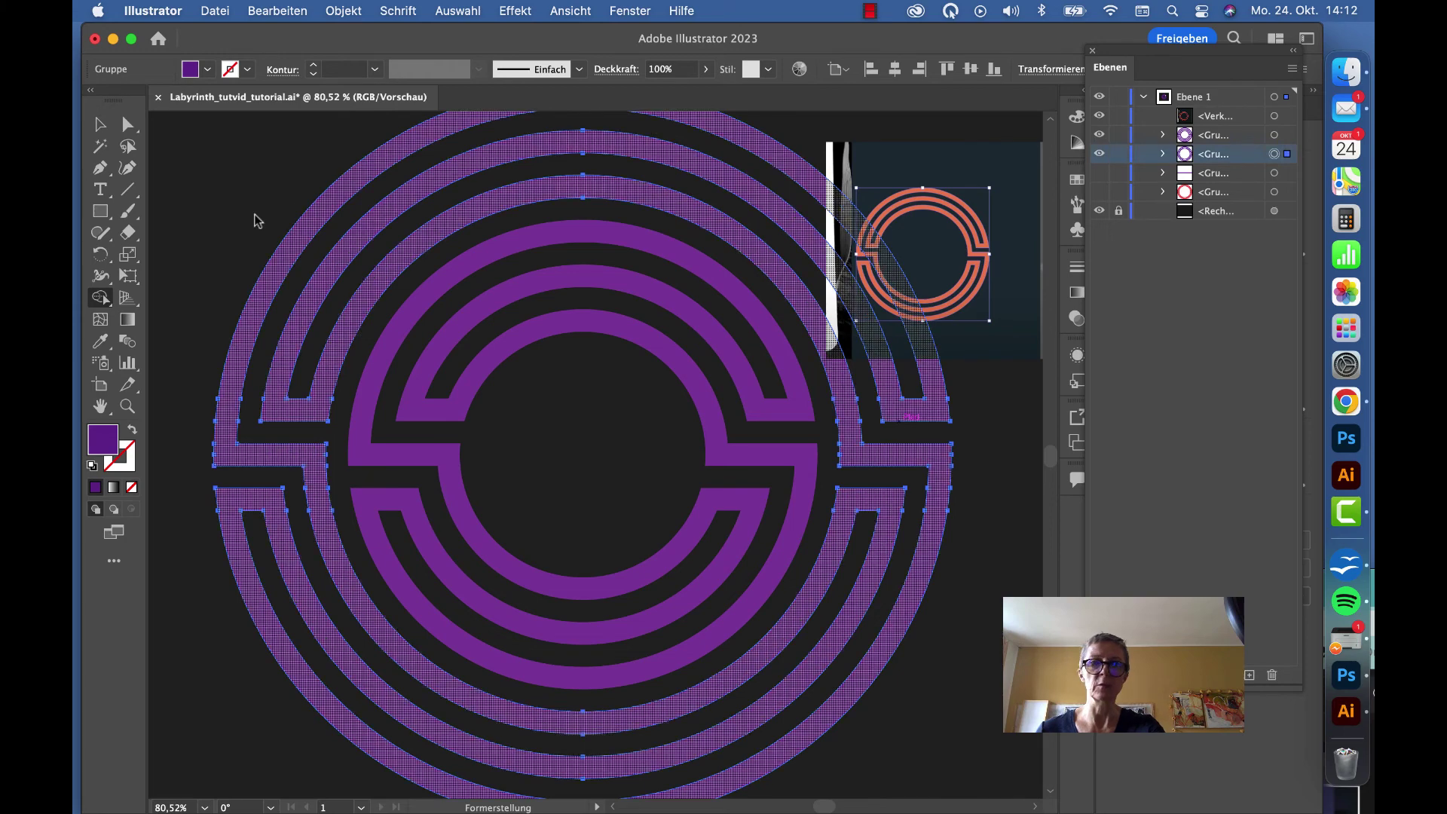
click(341, 11)
mouse_move(368, 38)
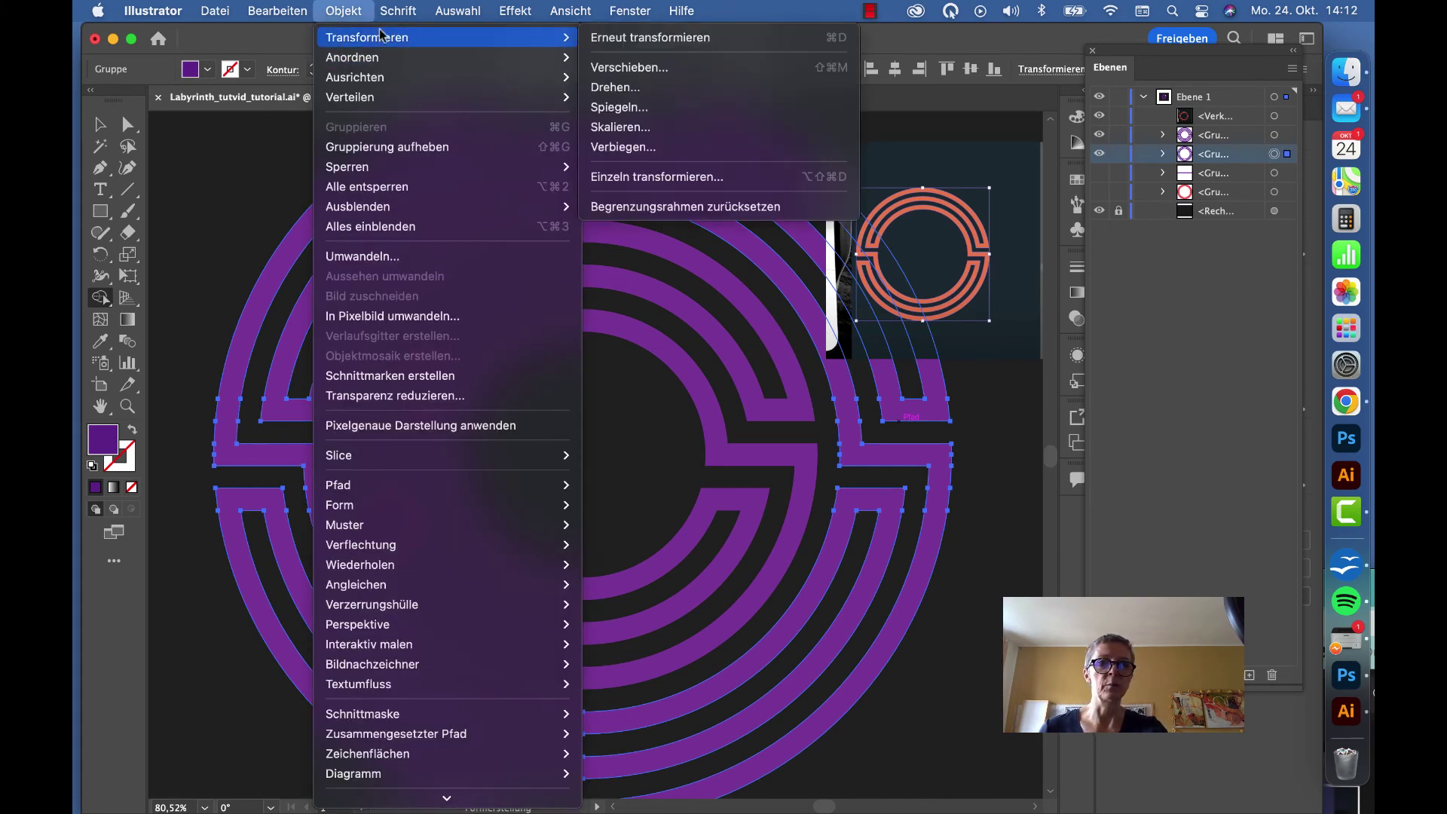
click(615, 87)
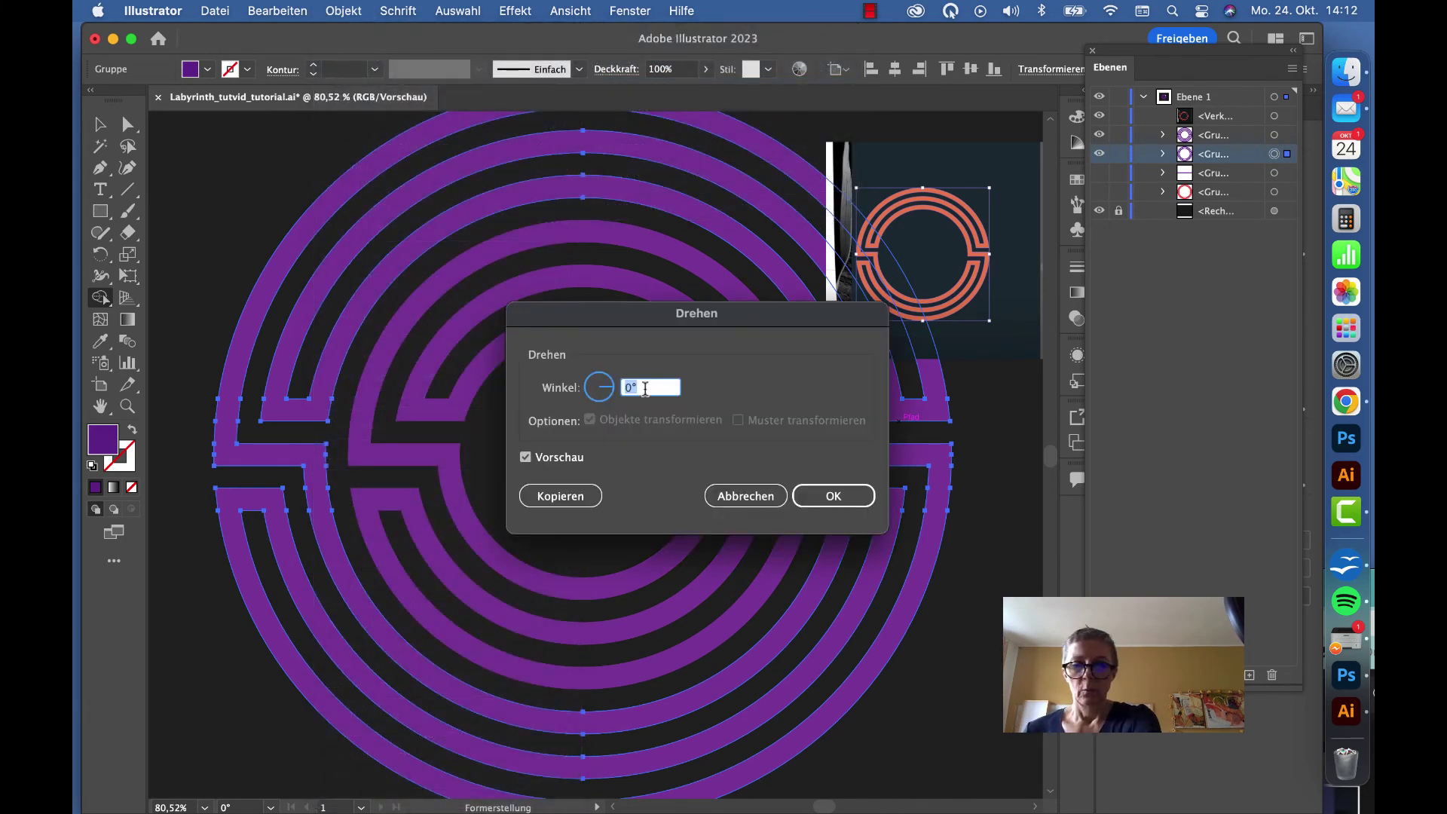
text(90)
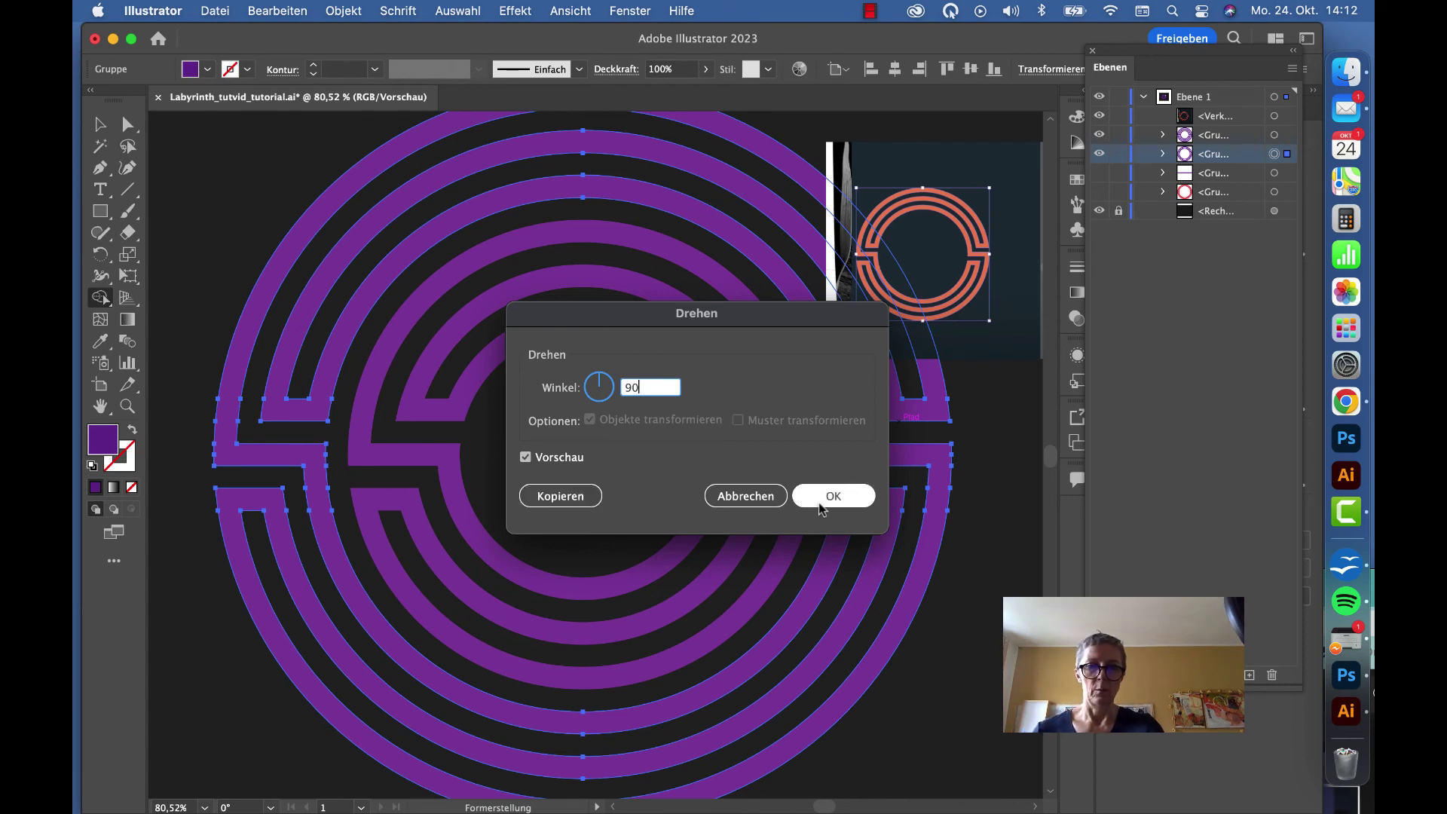
key(Tab)
click(832, 496)
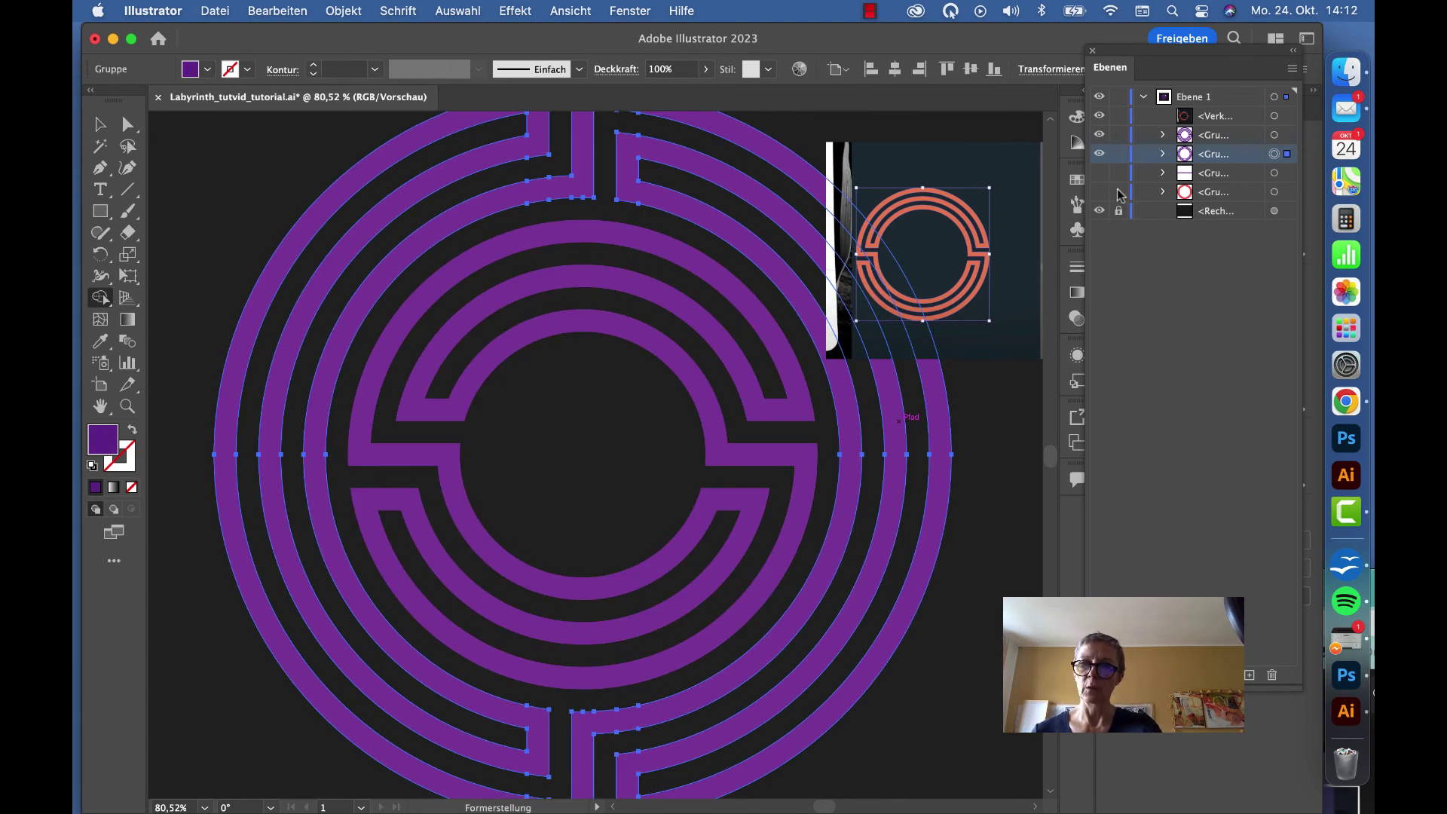
click(1099, 192)
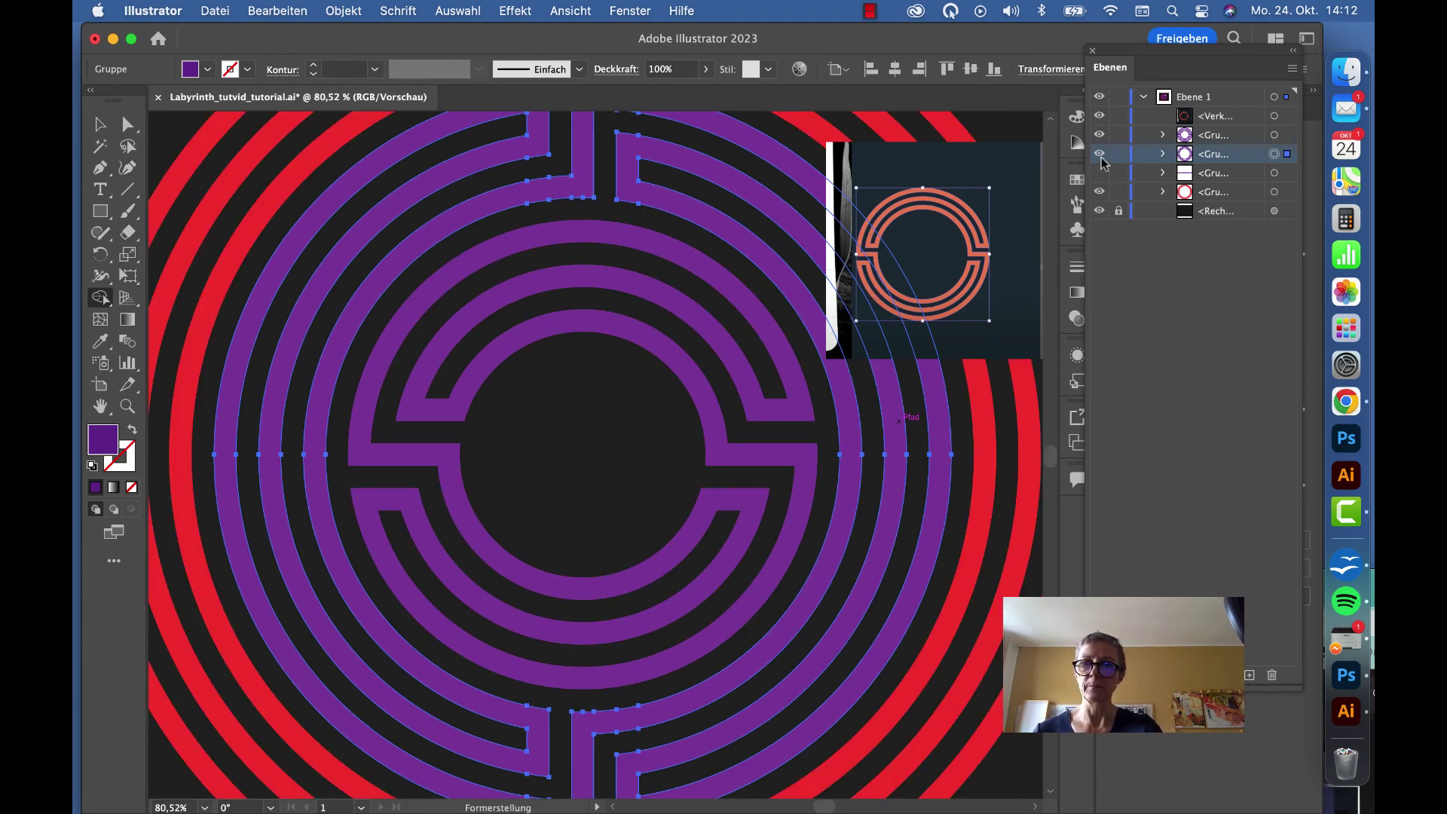
click(1100, 153)
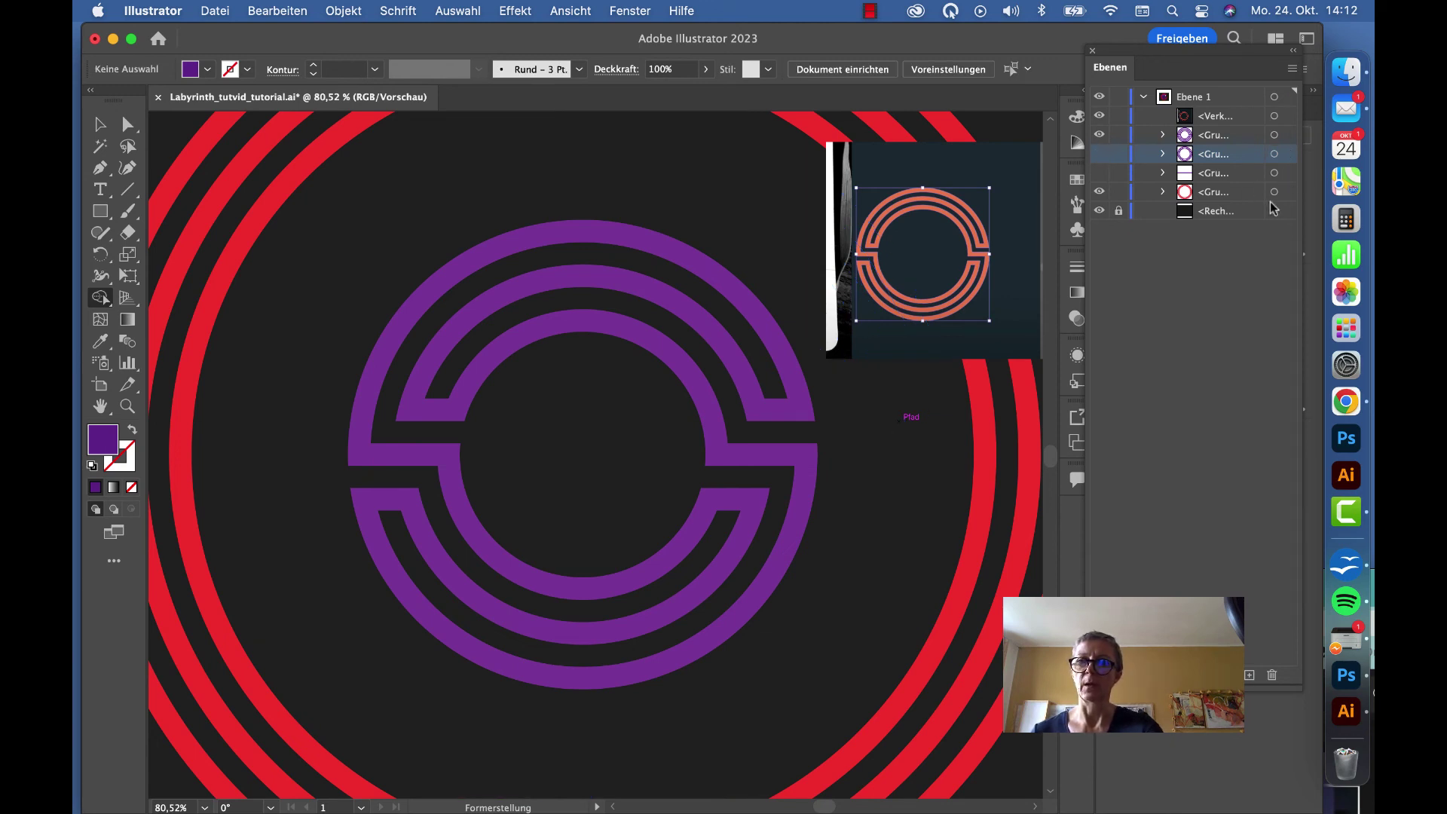
- Select the horizontal bars and red rings together and merge them into purple maze rings
click(1101, 172)
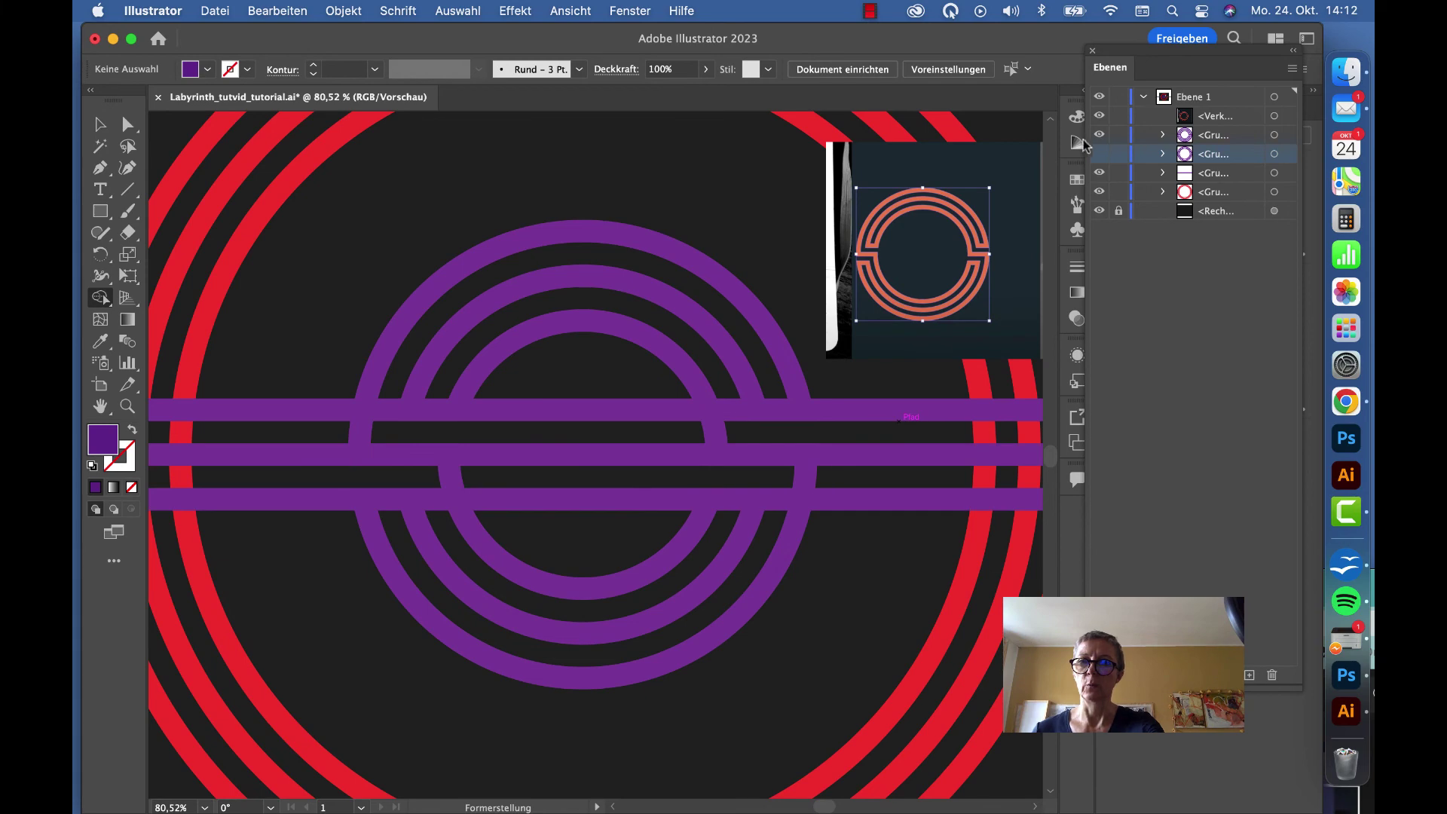
click(1099, 135)
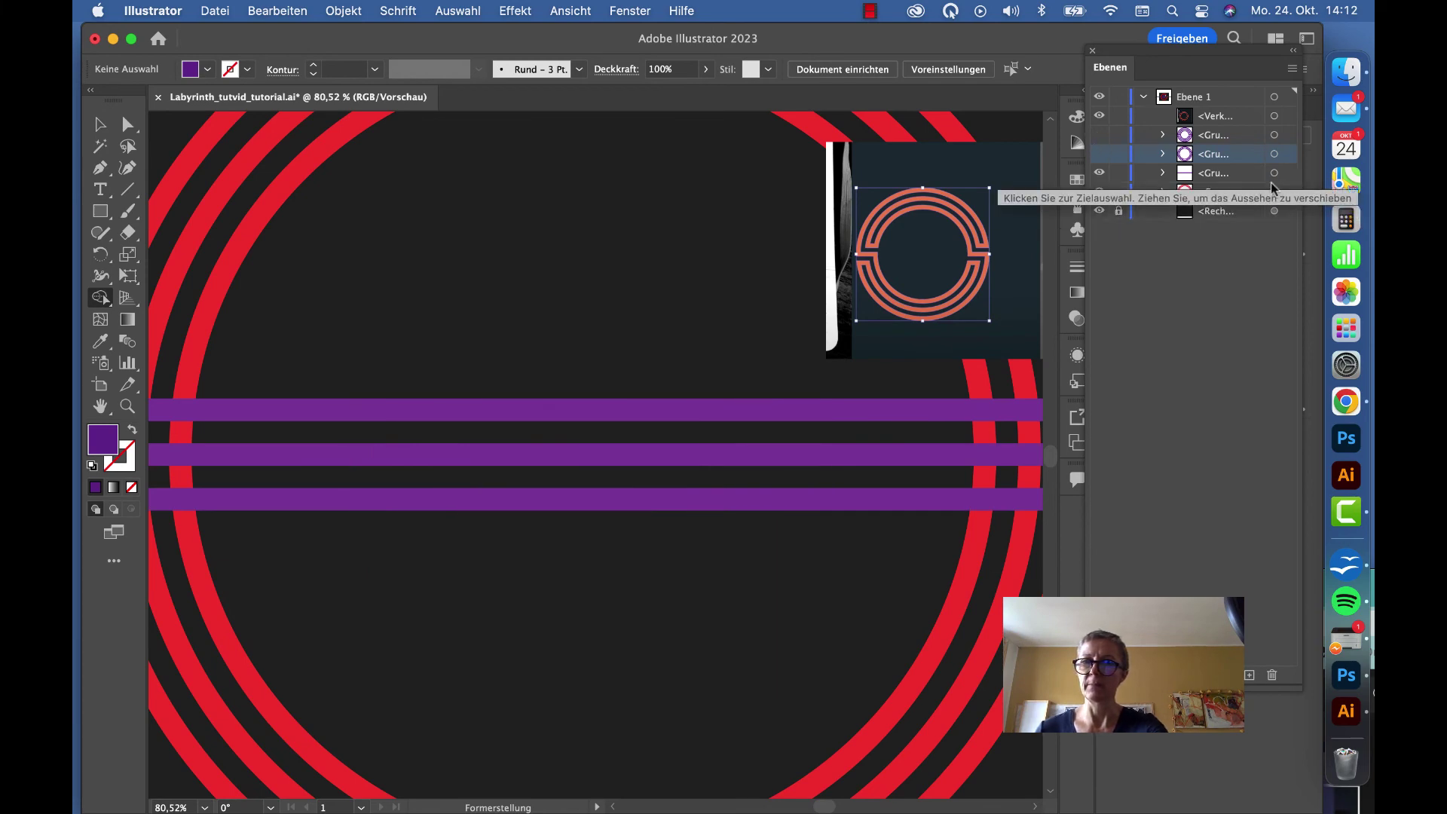
click(1274, 173)
shift+click(1274, 191)
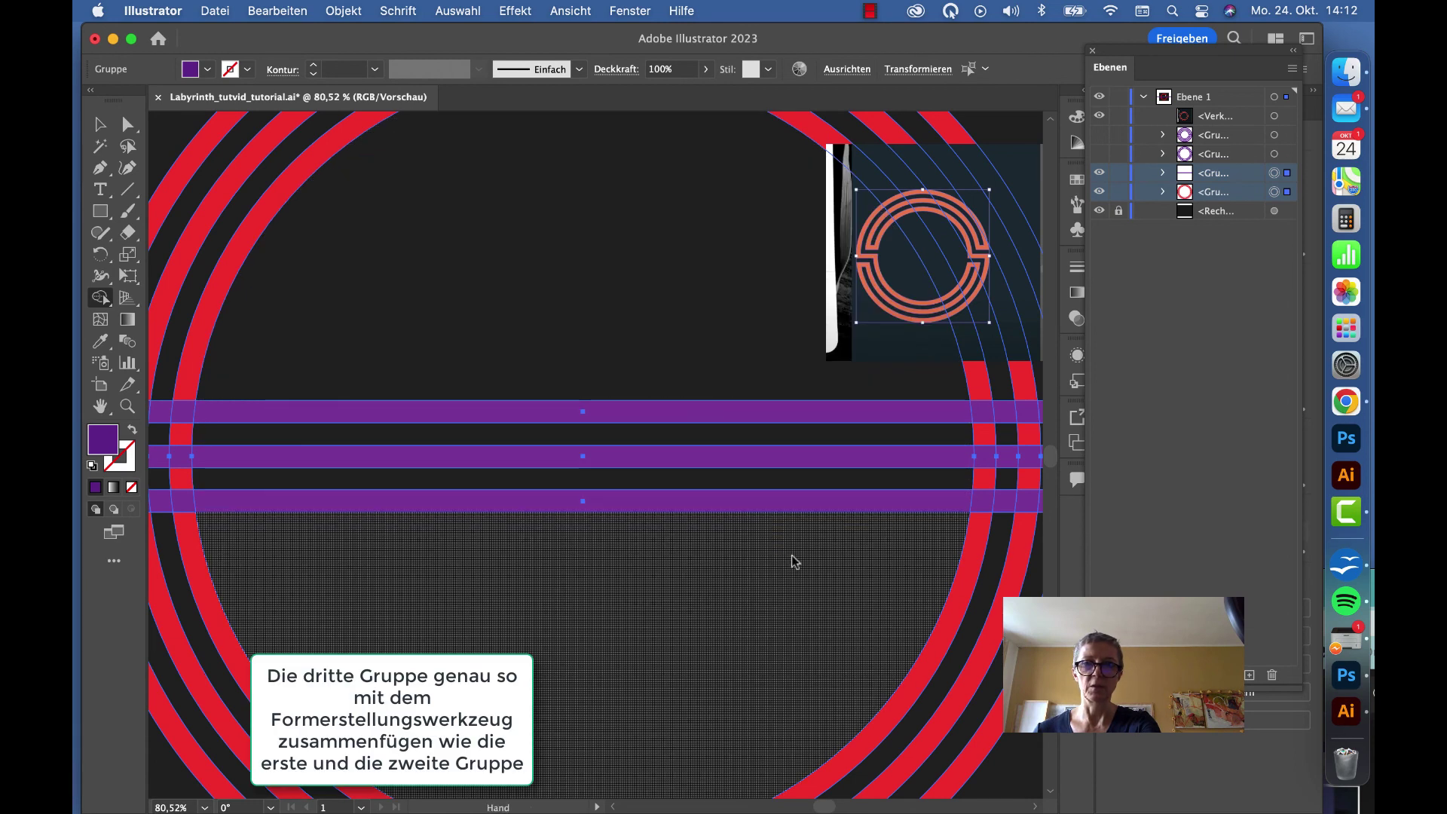
scroll(791, 558, right, 5)
scroll(676, 555, right, 1)
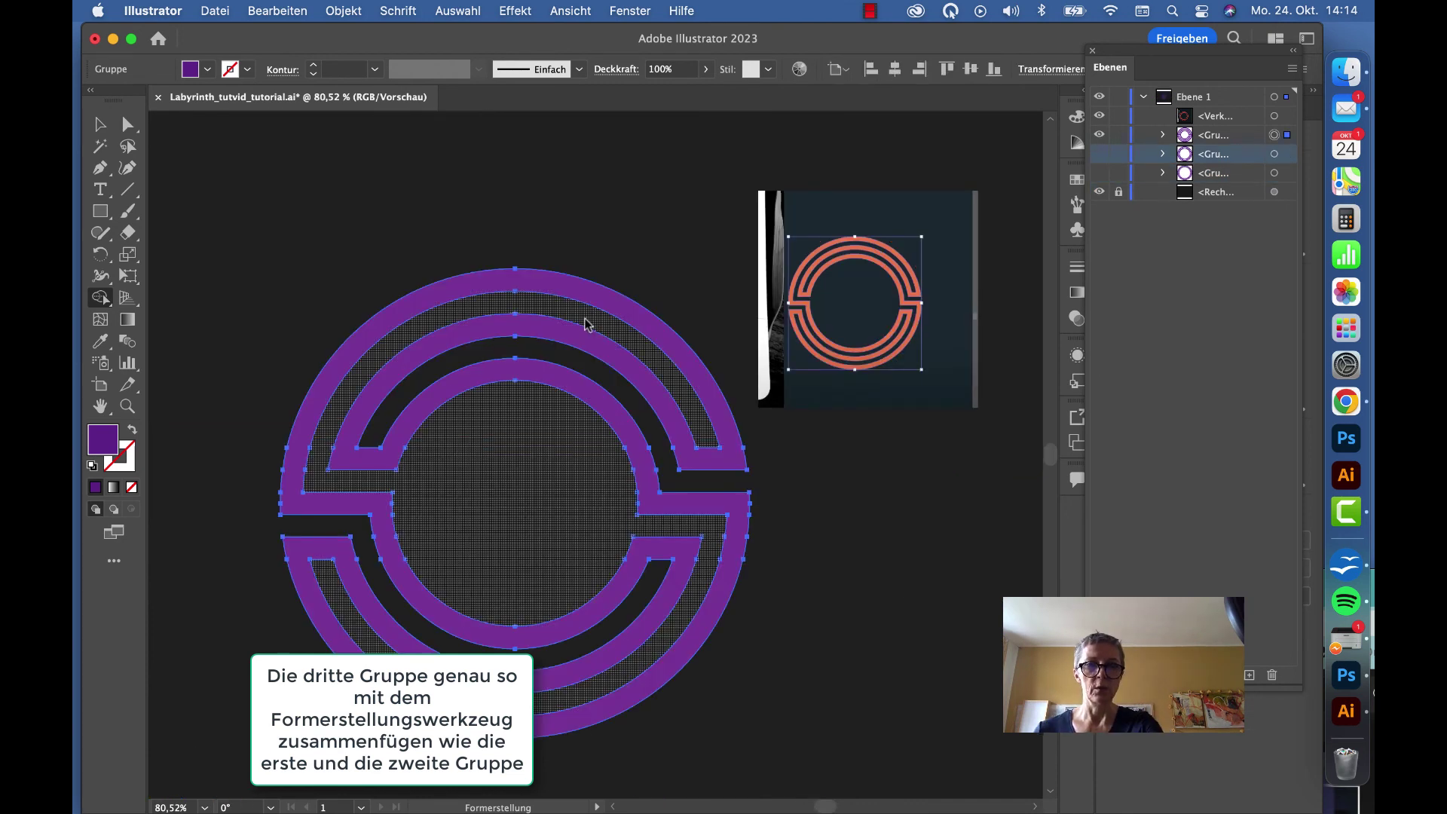
click(586, 325)
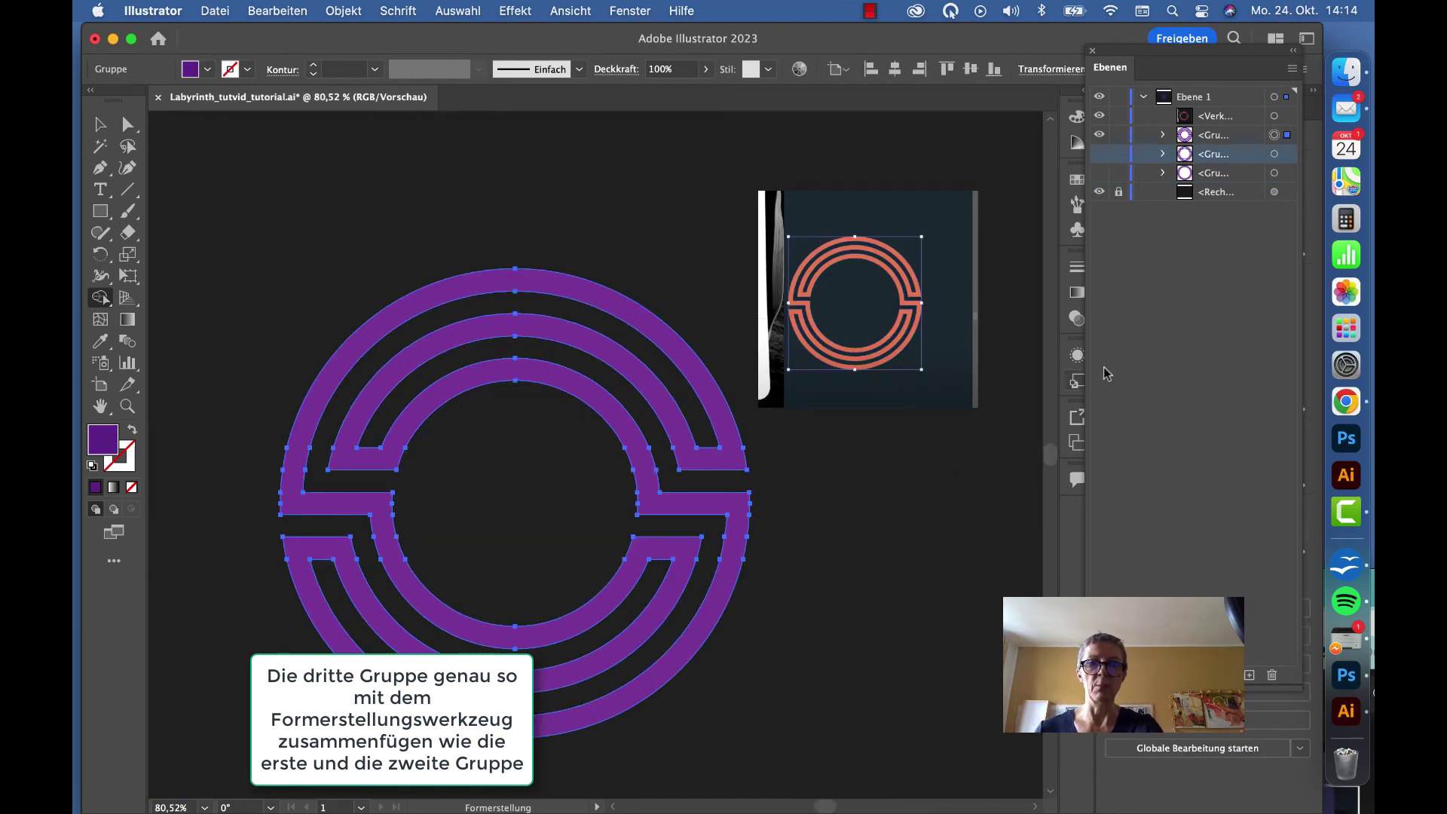
- Make the outer and remaining maze ring groups visible again and dismiss the mail notification
click(1101, 157)
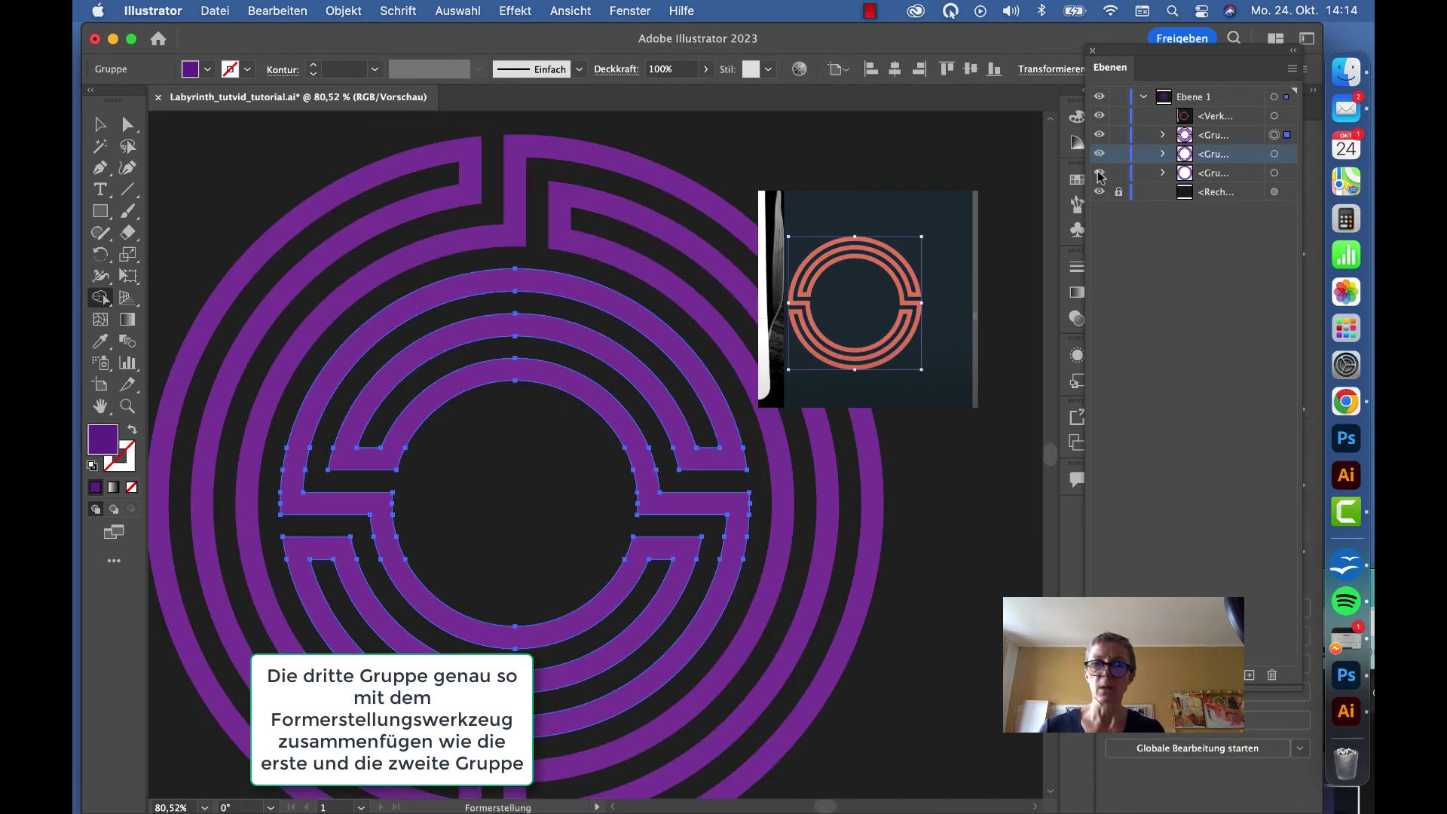
click(1100, 172)
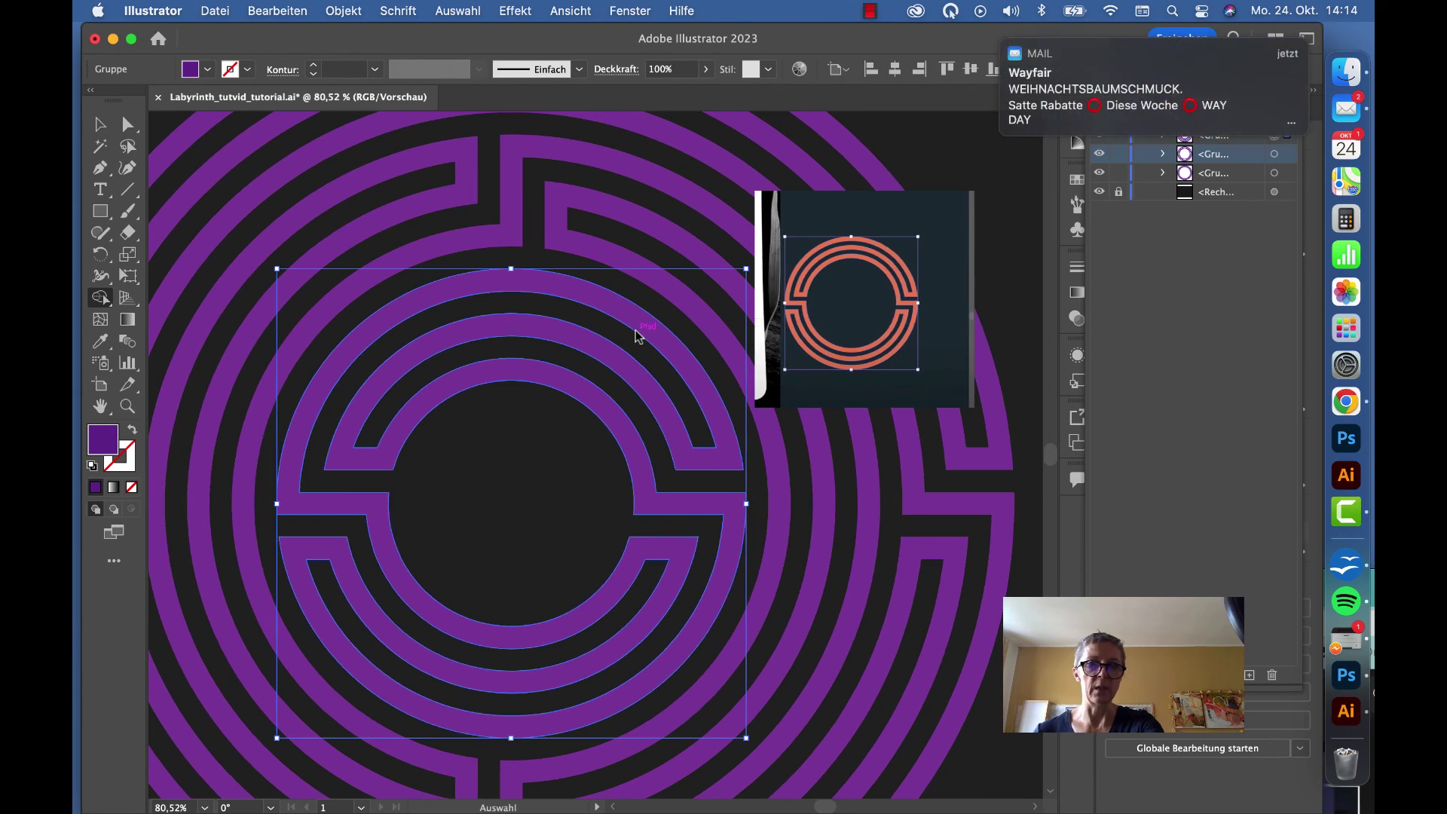
mouse_move(1130, 88)
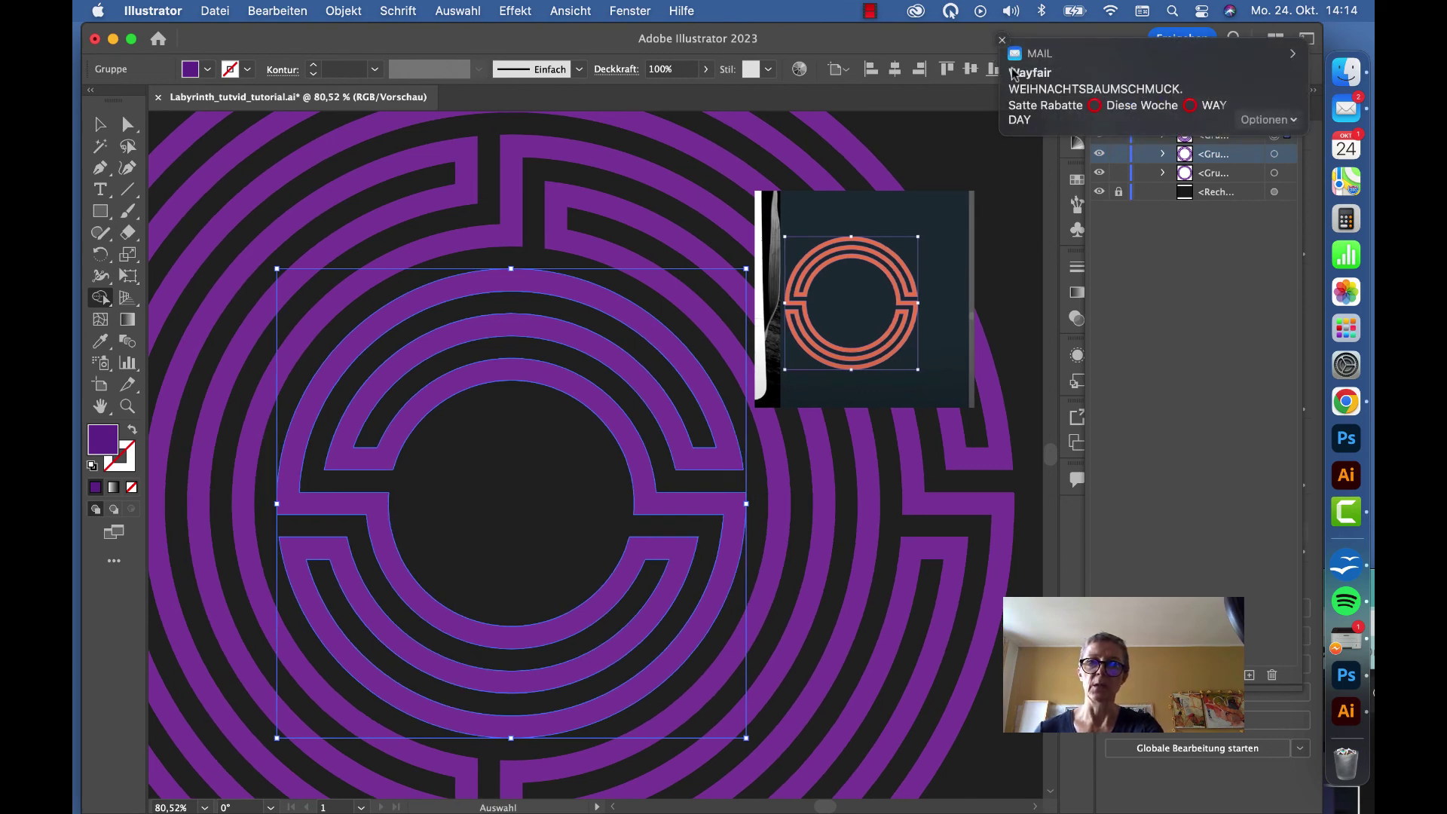
click(1001, 40)
key(shift+m)
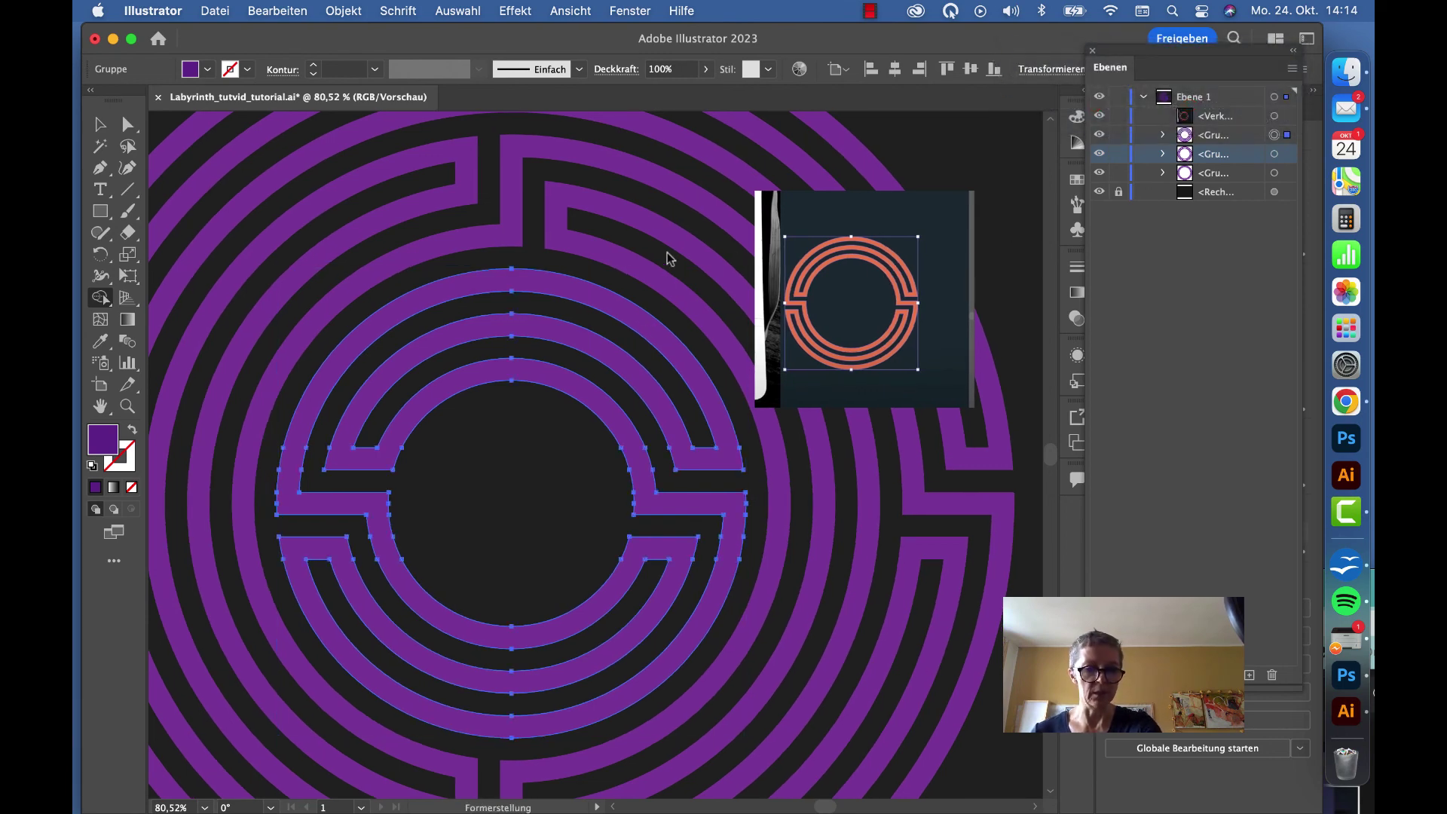
key(super+1)
scroll(561, 255, down, 3)
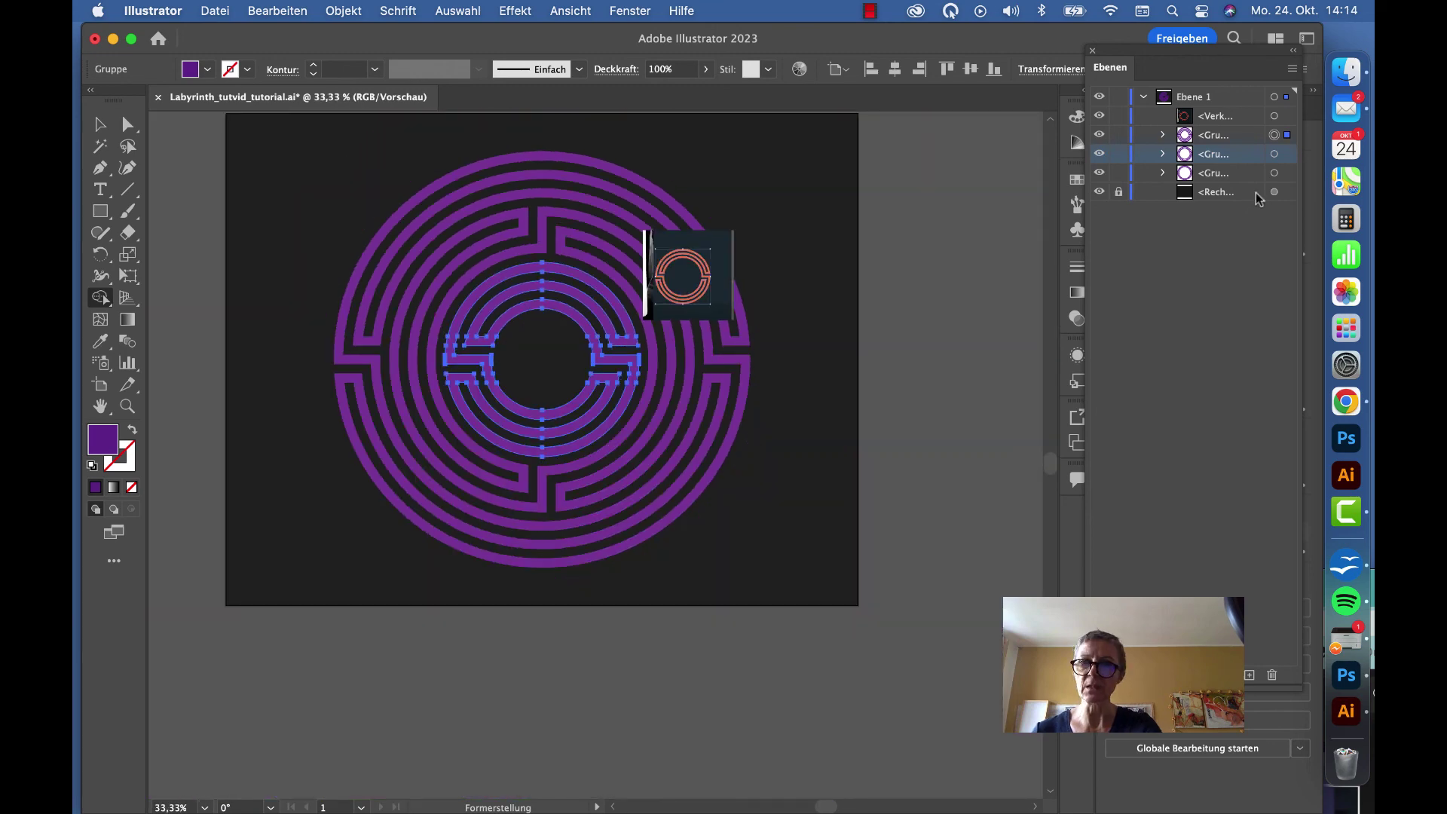
- Ungroup all the maze ring groups into compound paths
shift+click(1275, 154)
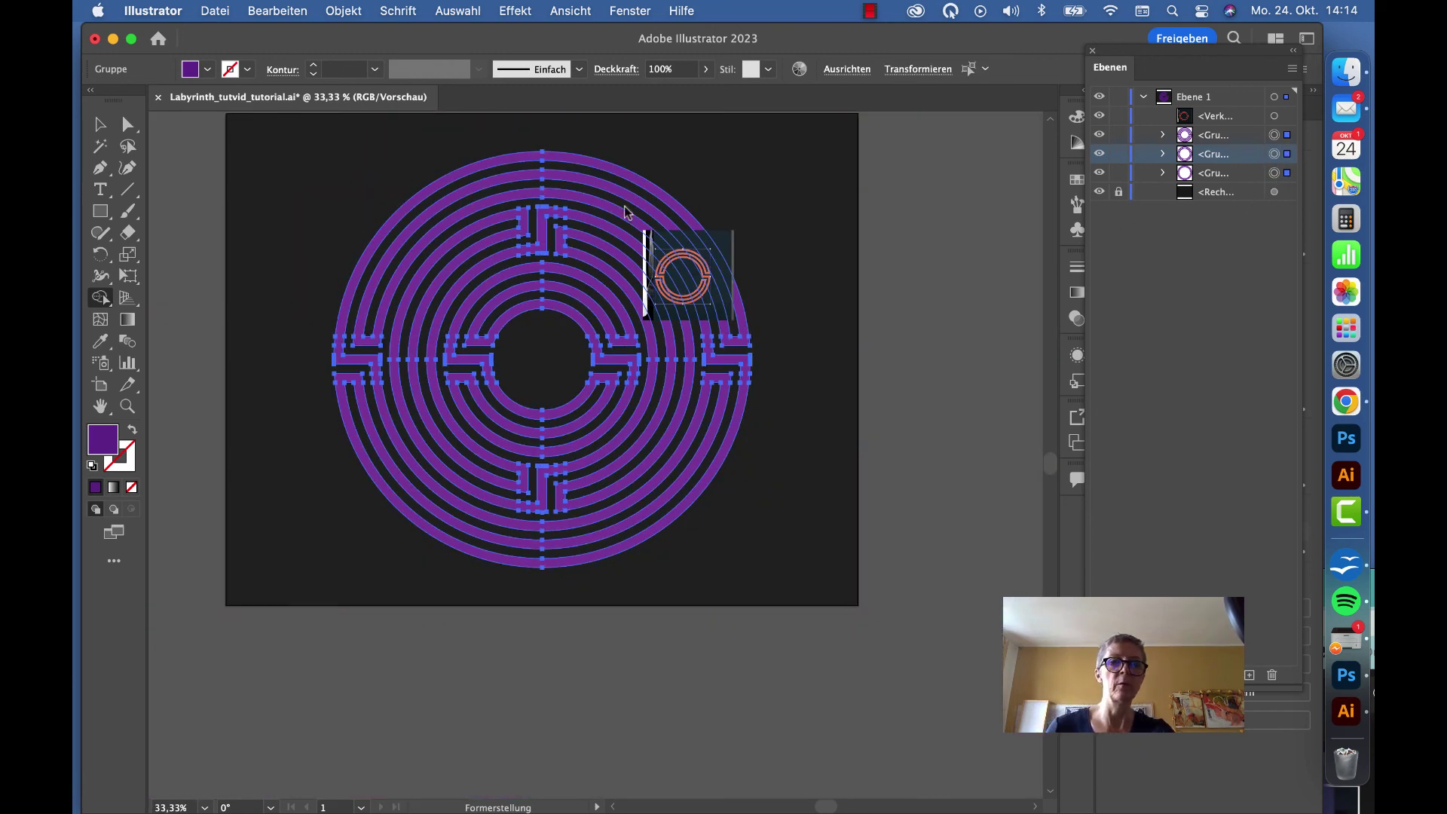
click(344, 10)
click(364, 147)
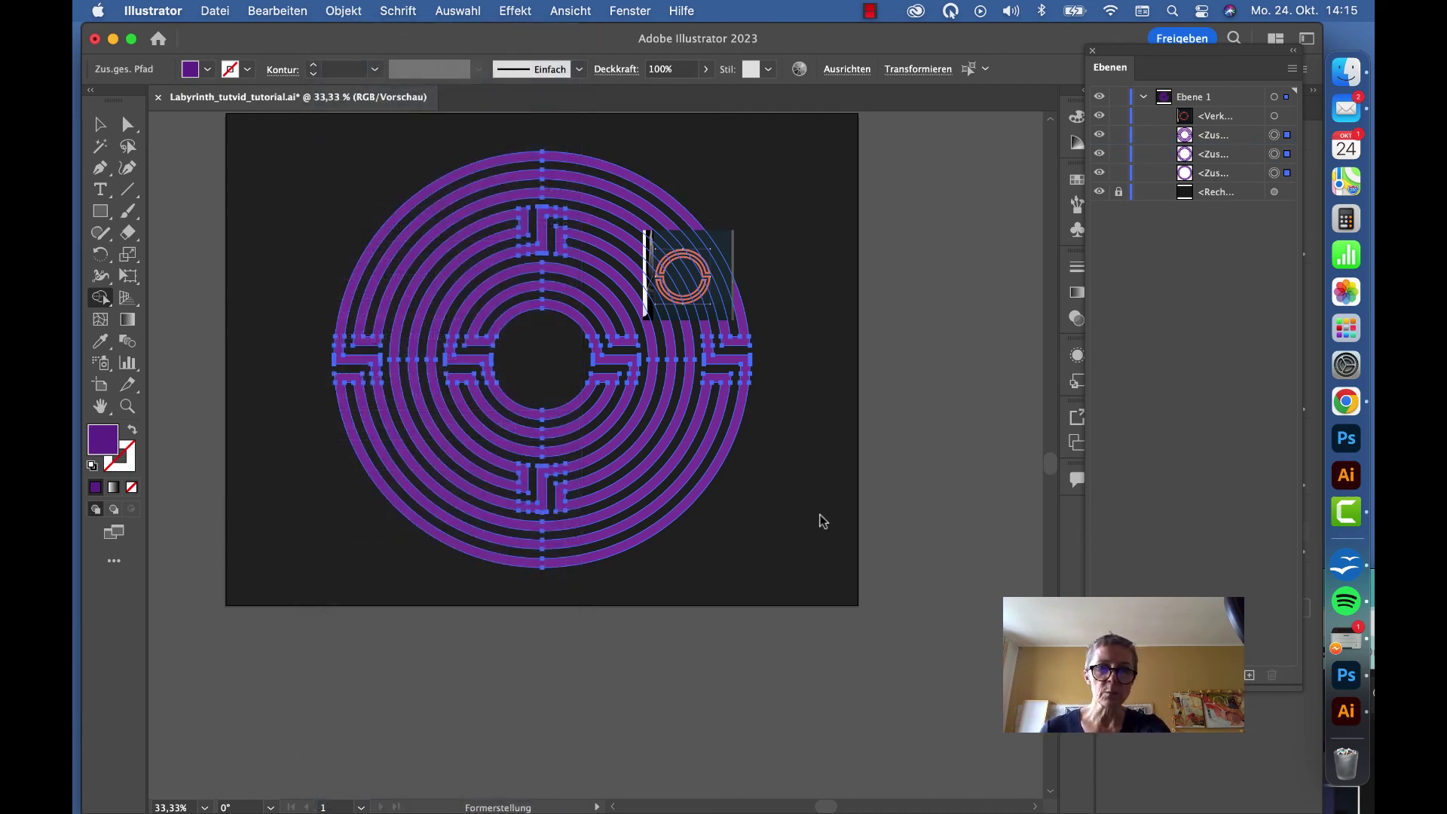
- Move the reference screenshot to the artboard's top-right corner and marquee-select the maze paths
click(99, 124)
click(760, 278)
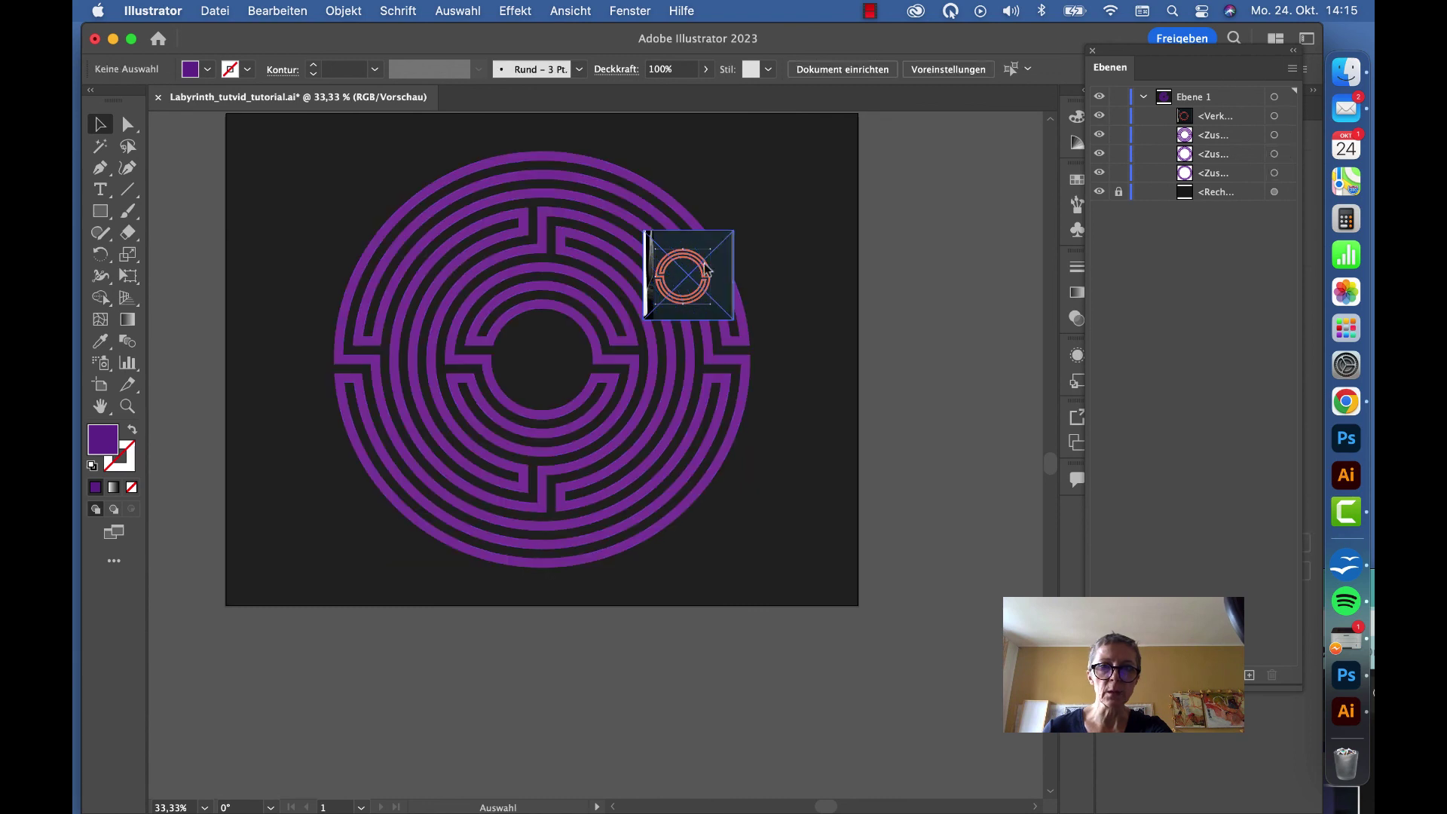
drag(707, 269, 833, 178)
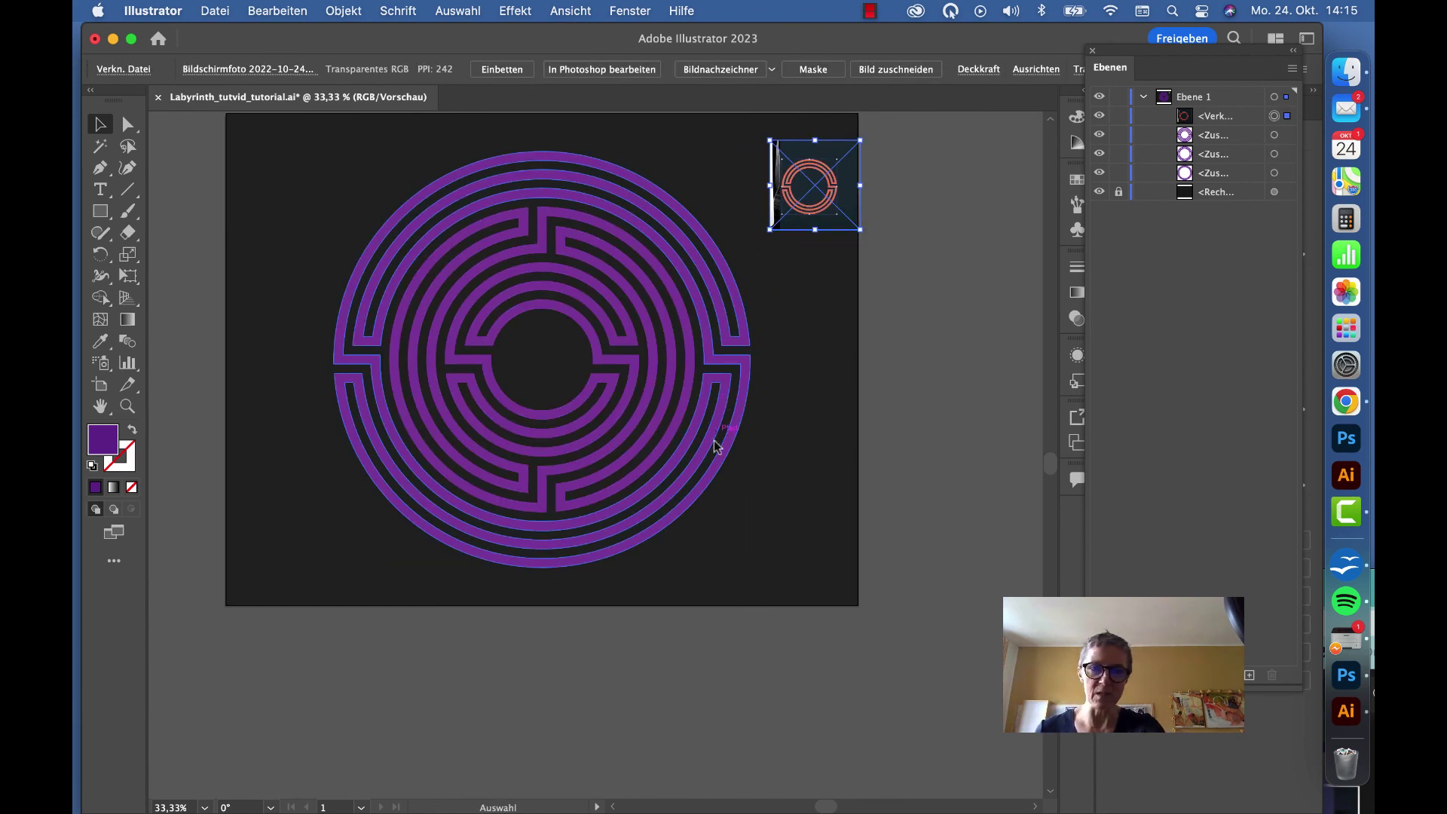
drag(337, 187, 745, 529)
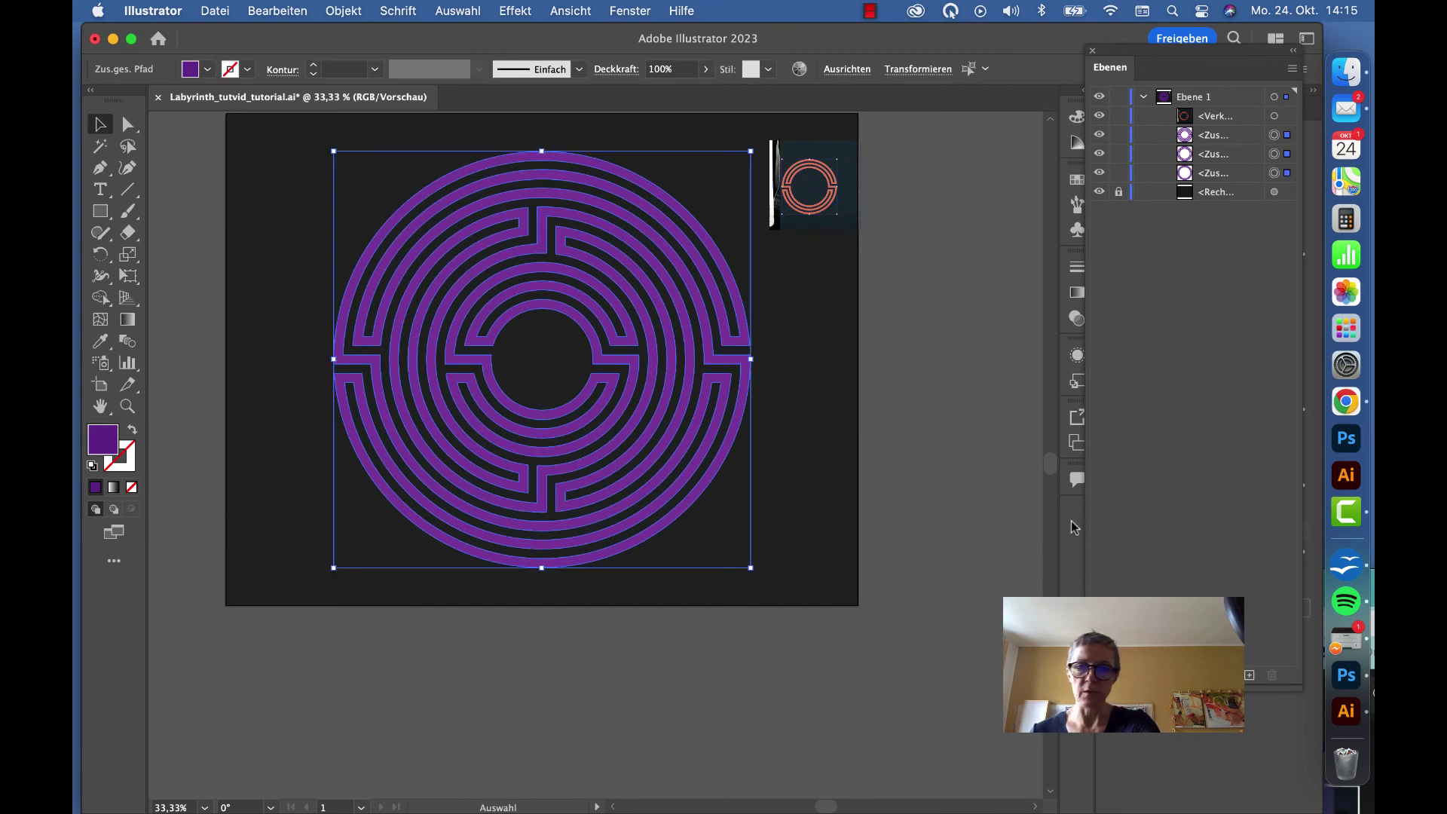
- Group the maze paths into one object and float the Ebenen panel beside the artboard
drag(1138, 49, 867, 548)
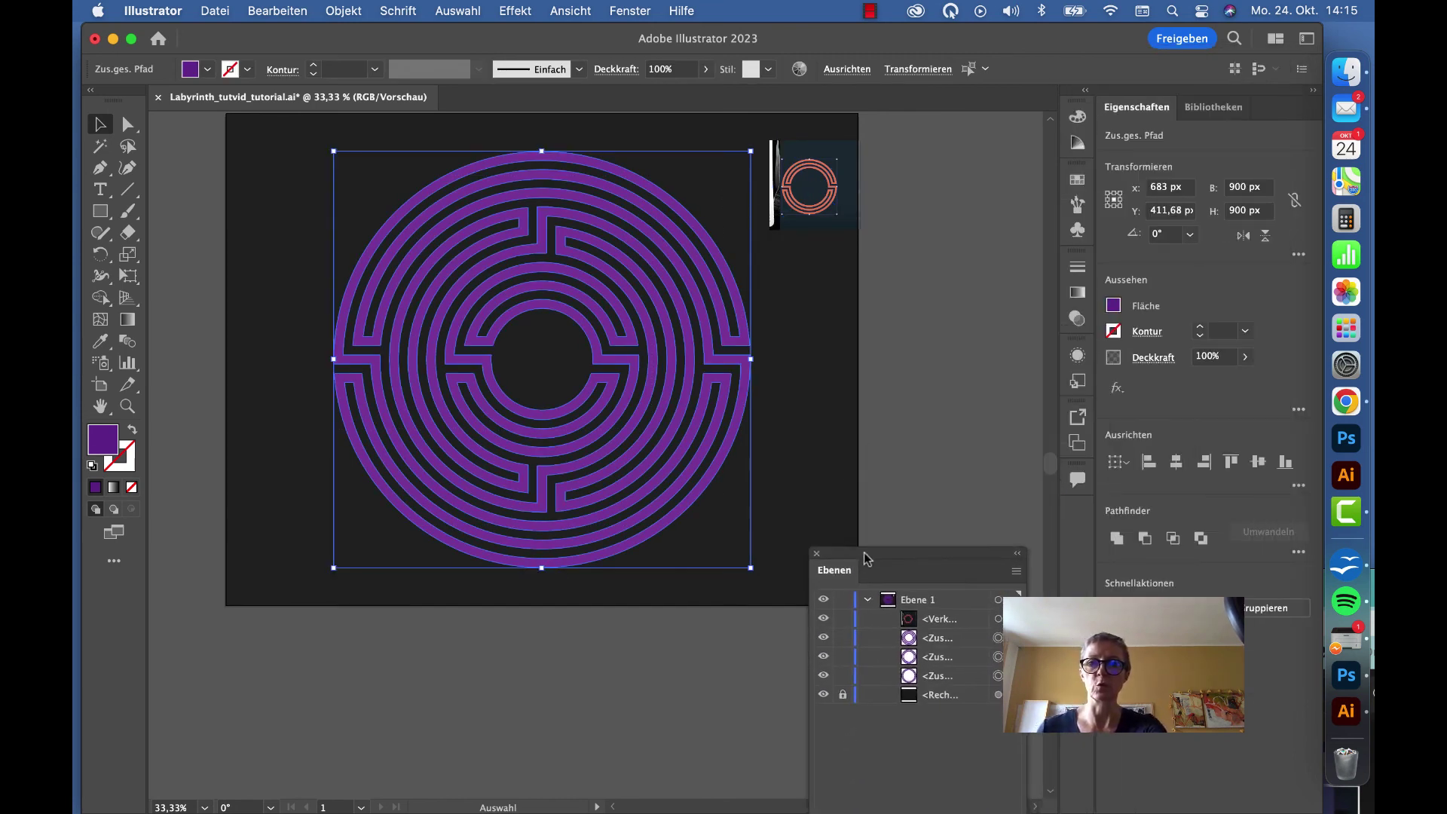
click(1133, 540)
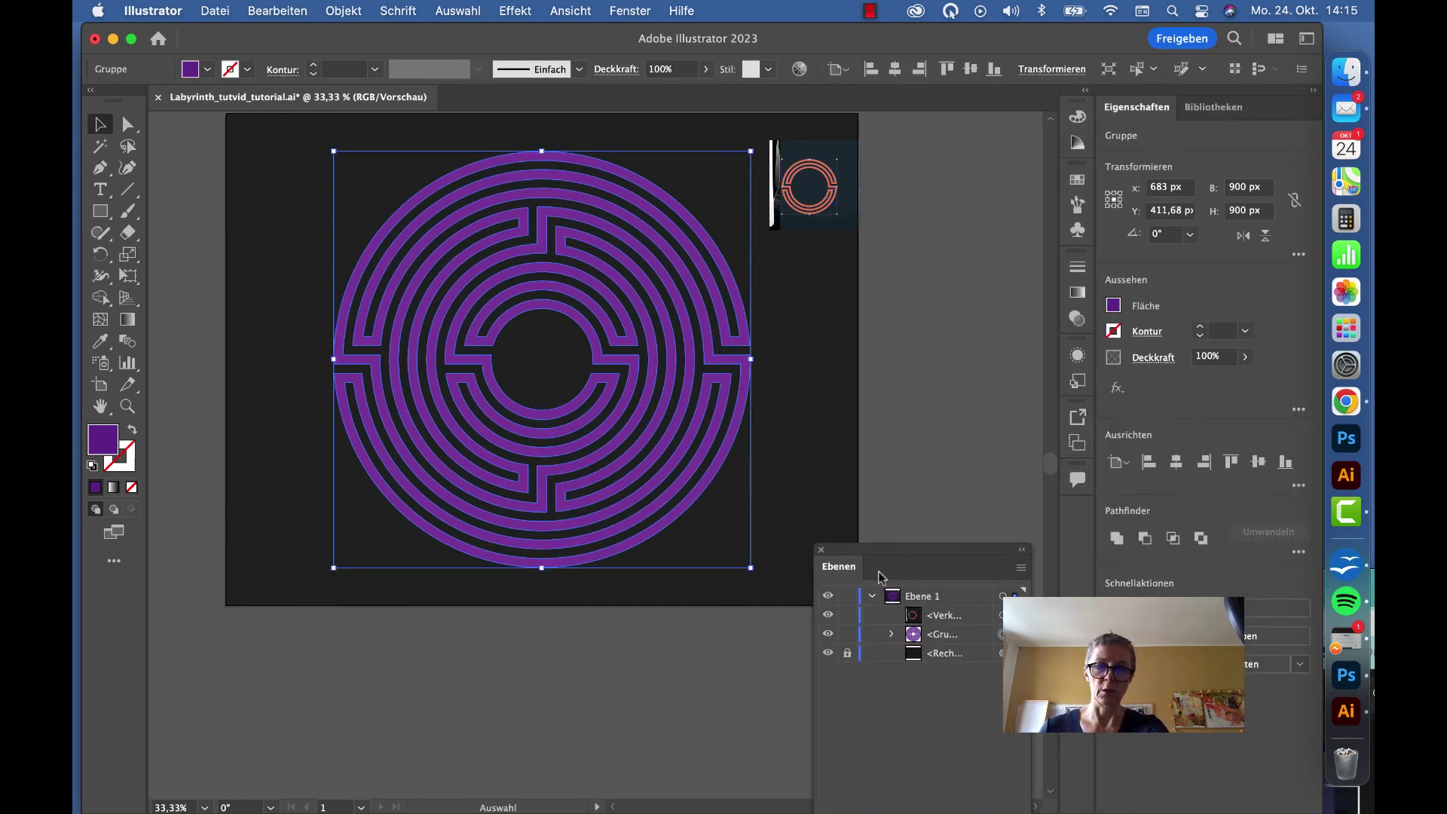
drag(885, 554, 985, 153)
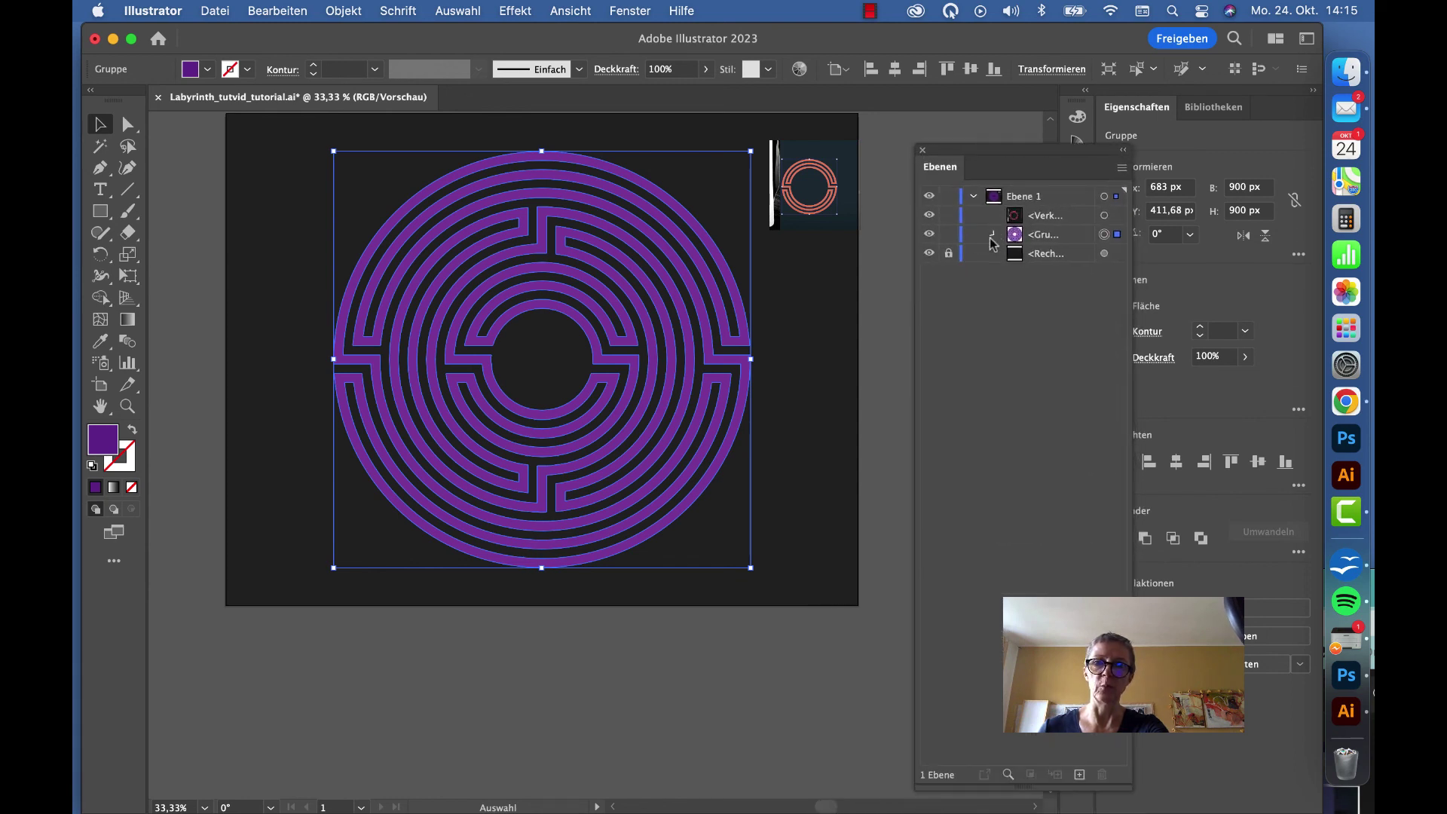
- Fill the labyrinth group with the light-to-dark blue gradient
click(1091, 237)
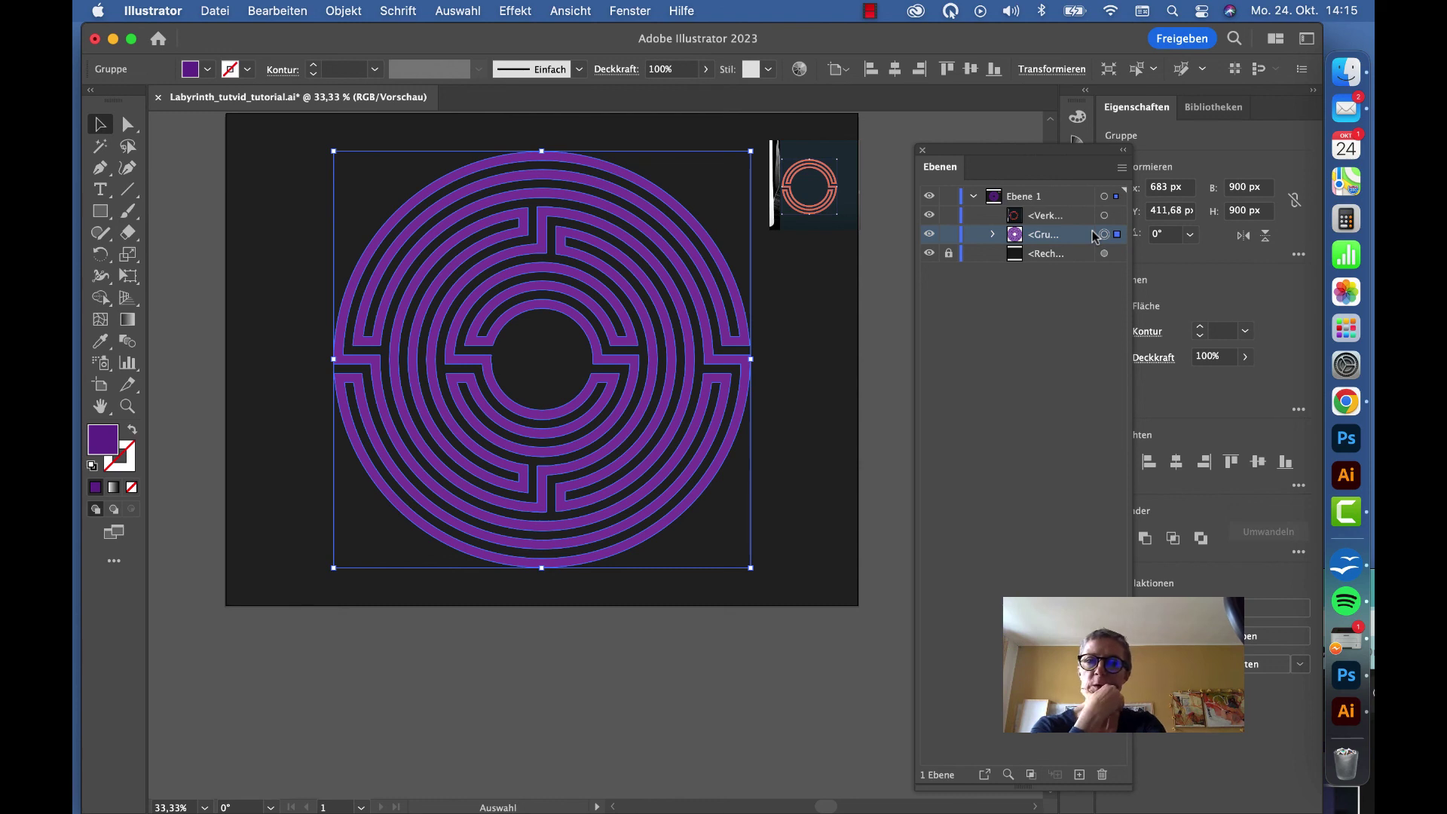
click(210, 69)
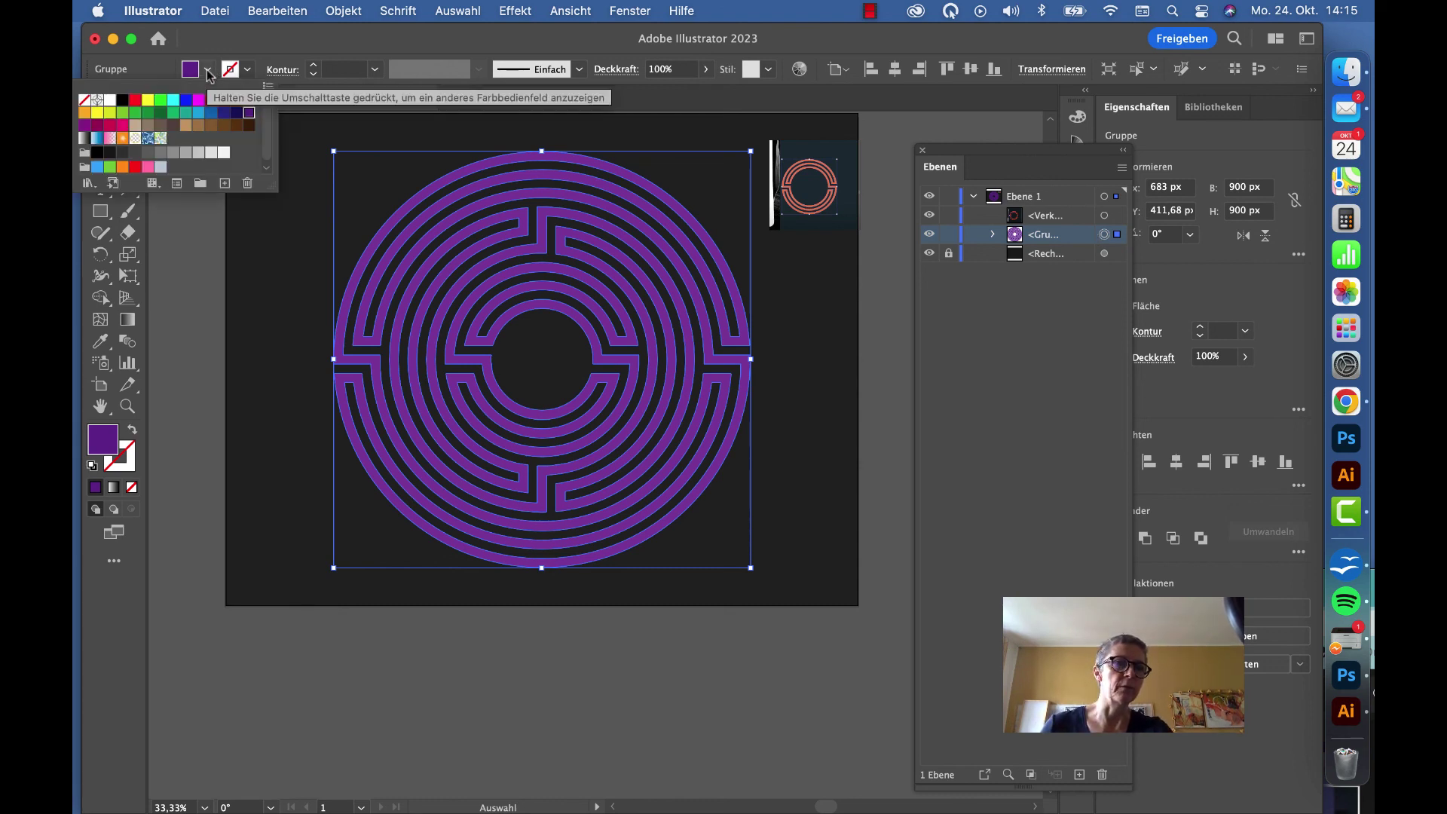
click(97, 138)
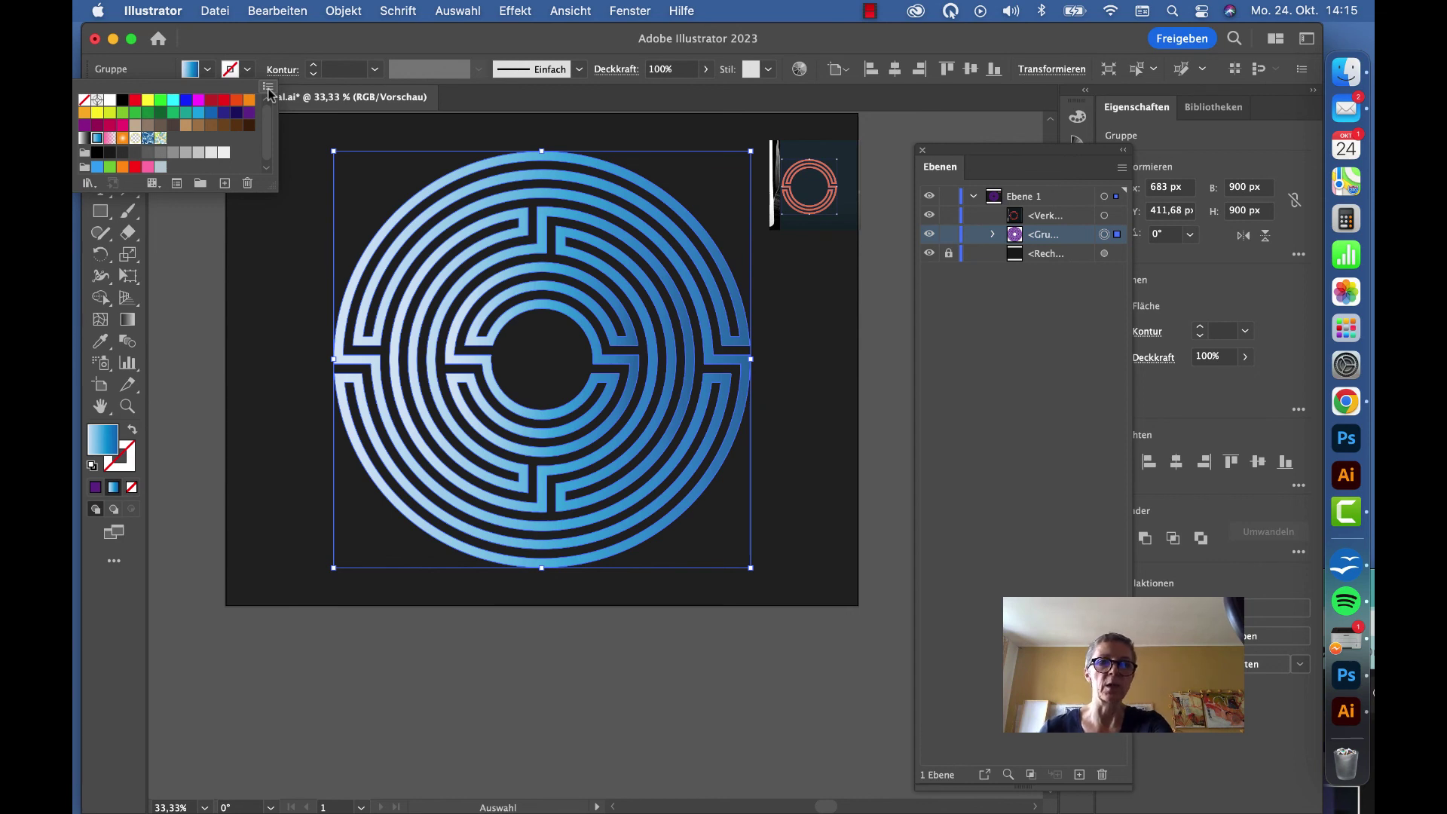